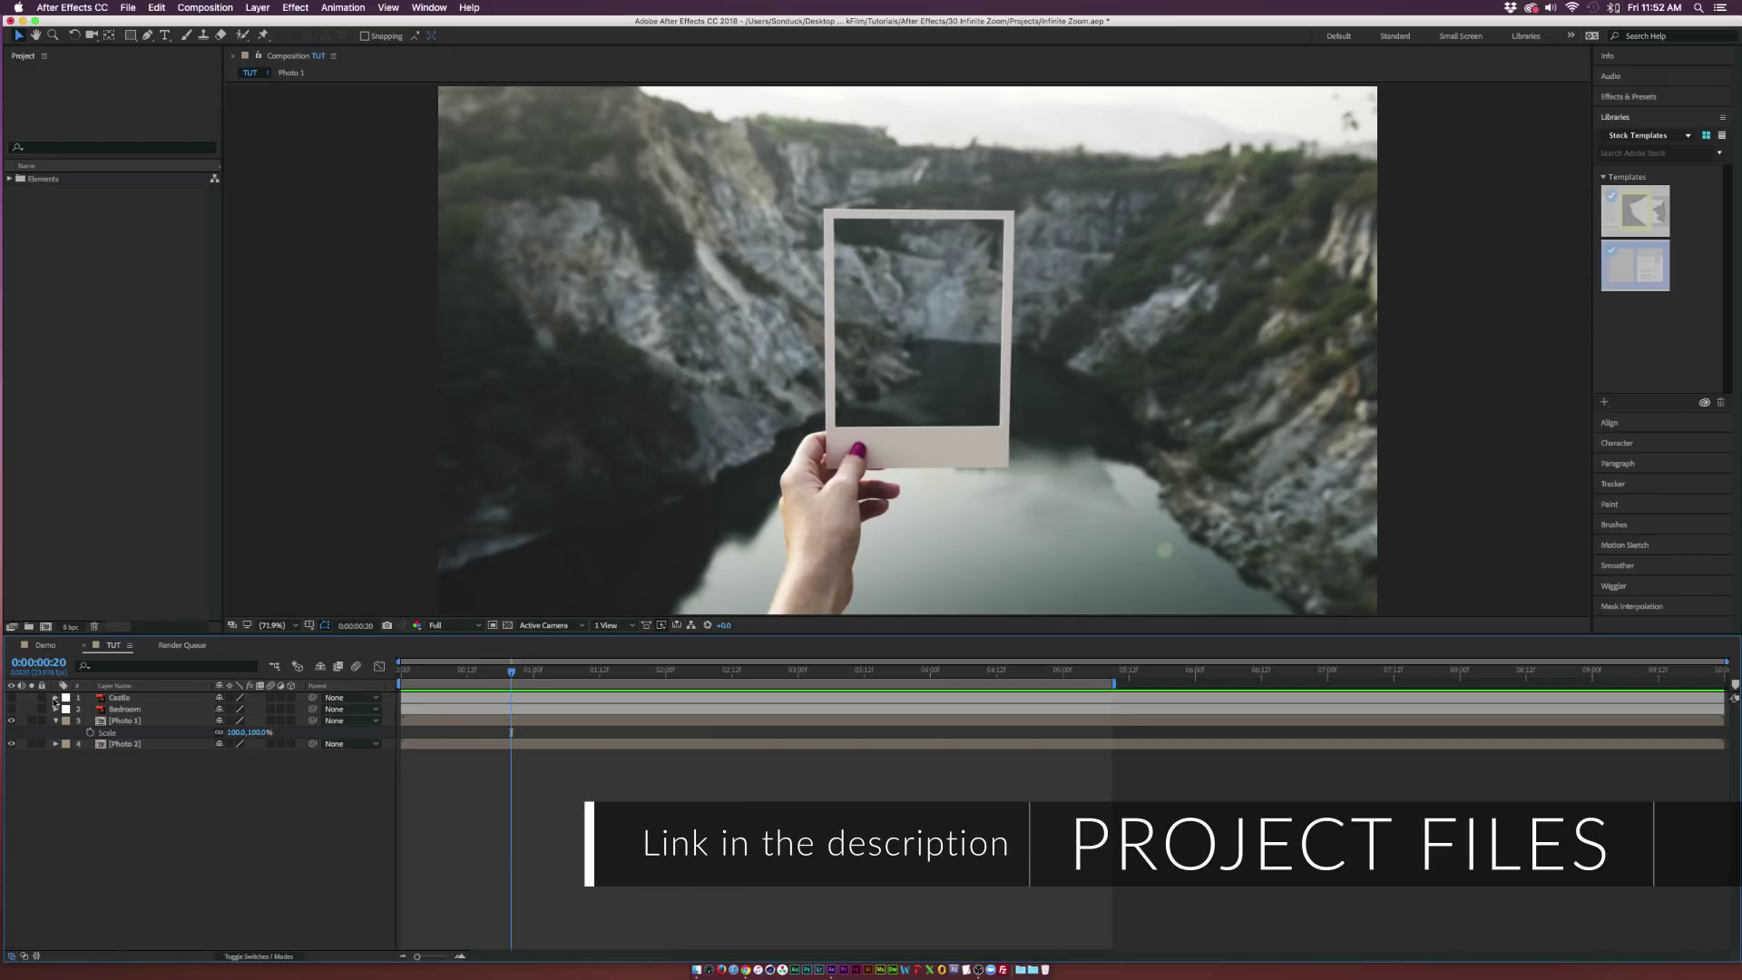
Step: Toggle the Castle, Bedroom and Photo 1 visibility to preview the bedroom, polaroid and foggy road
left_click_drag(11, 697, 11, 709)
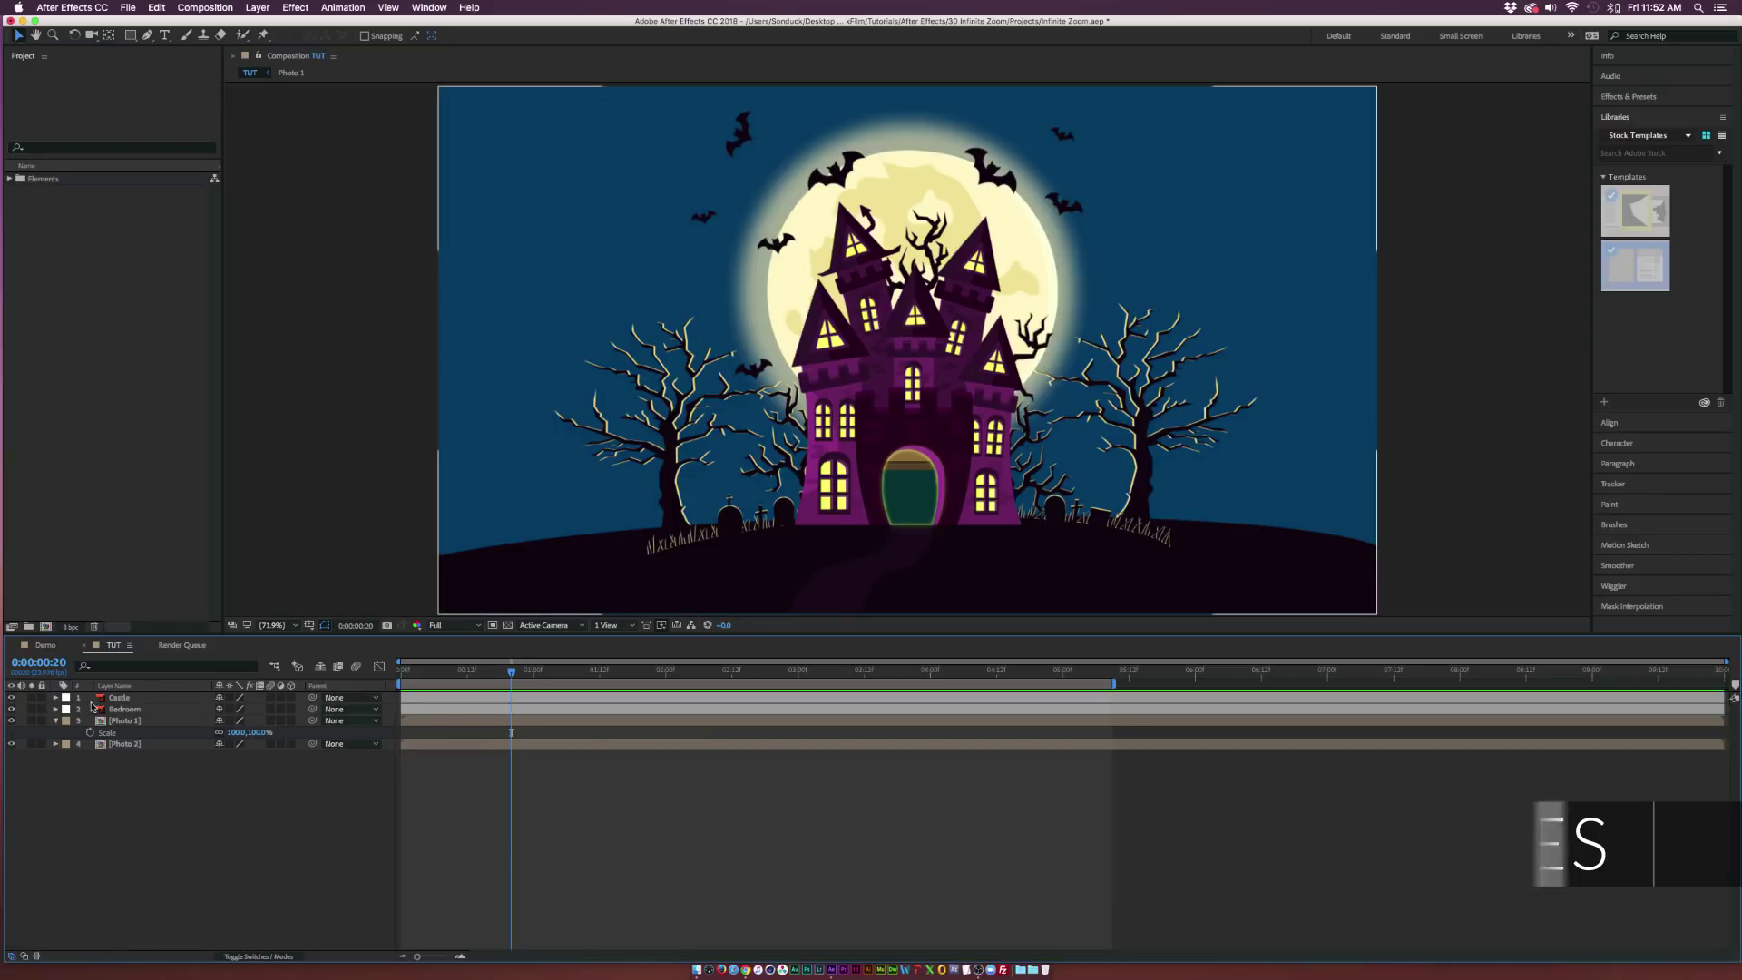
left_click(99, 698)
left_click(102, 709)
left_click(11, 697)
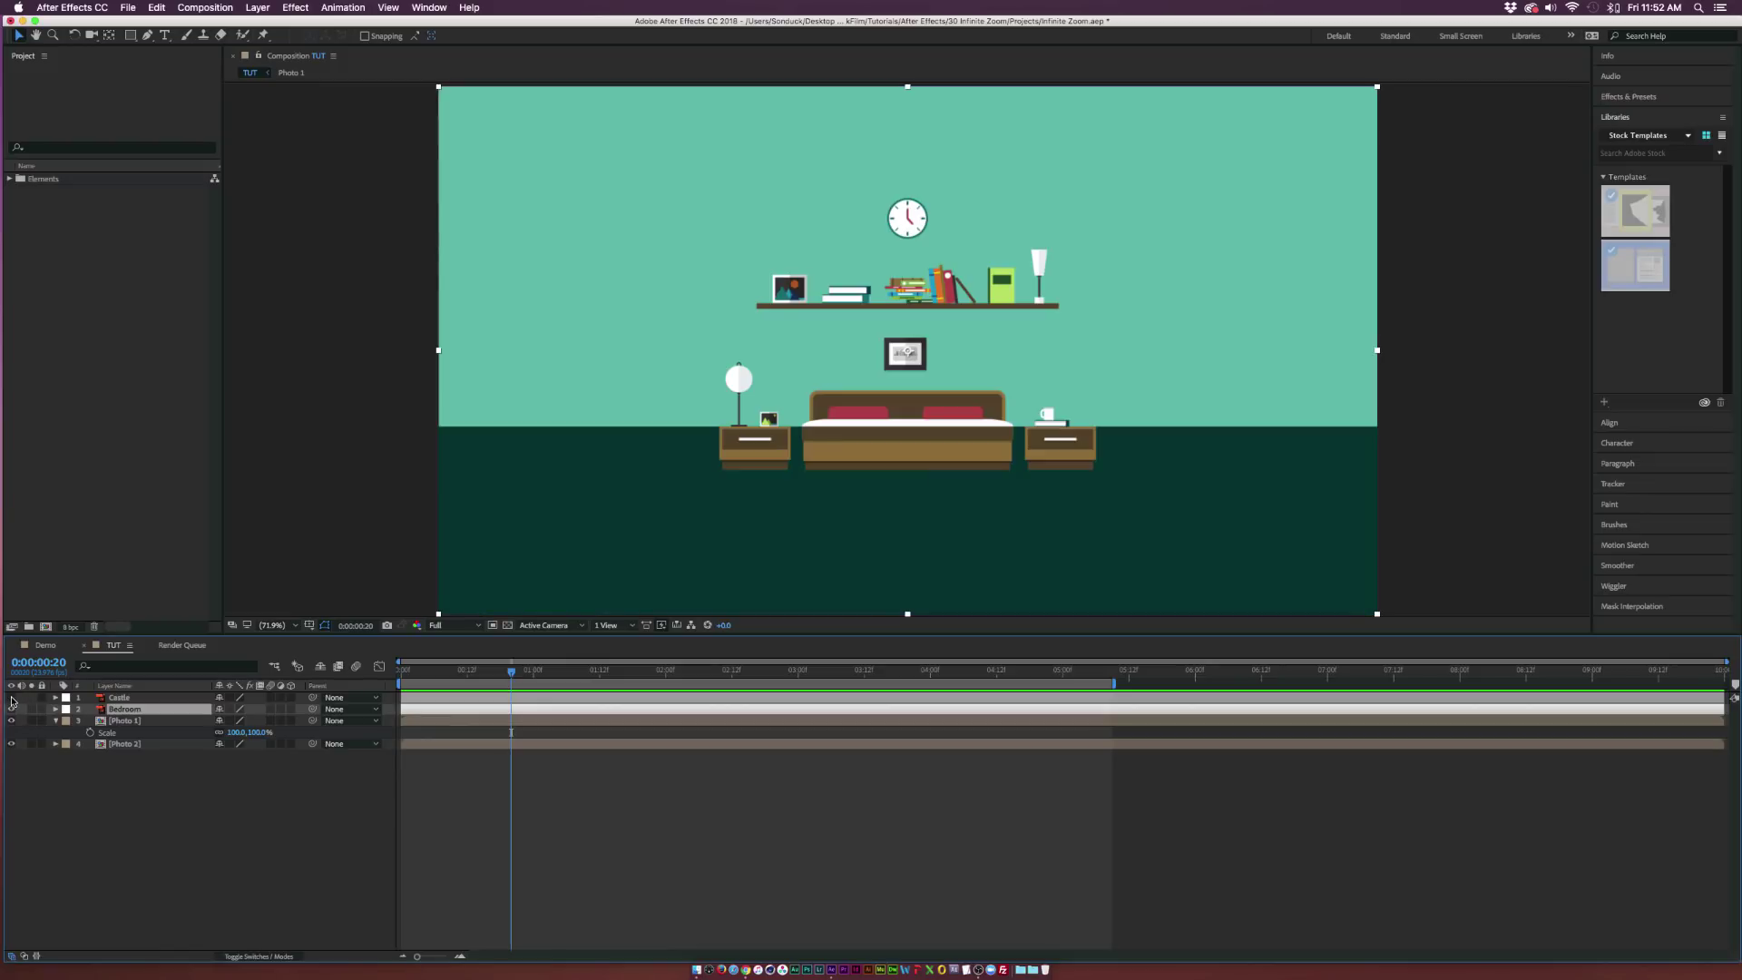
left_click(11, 709)
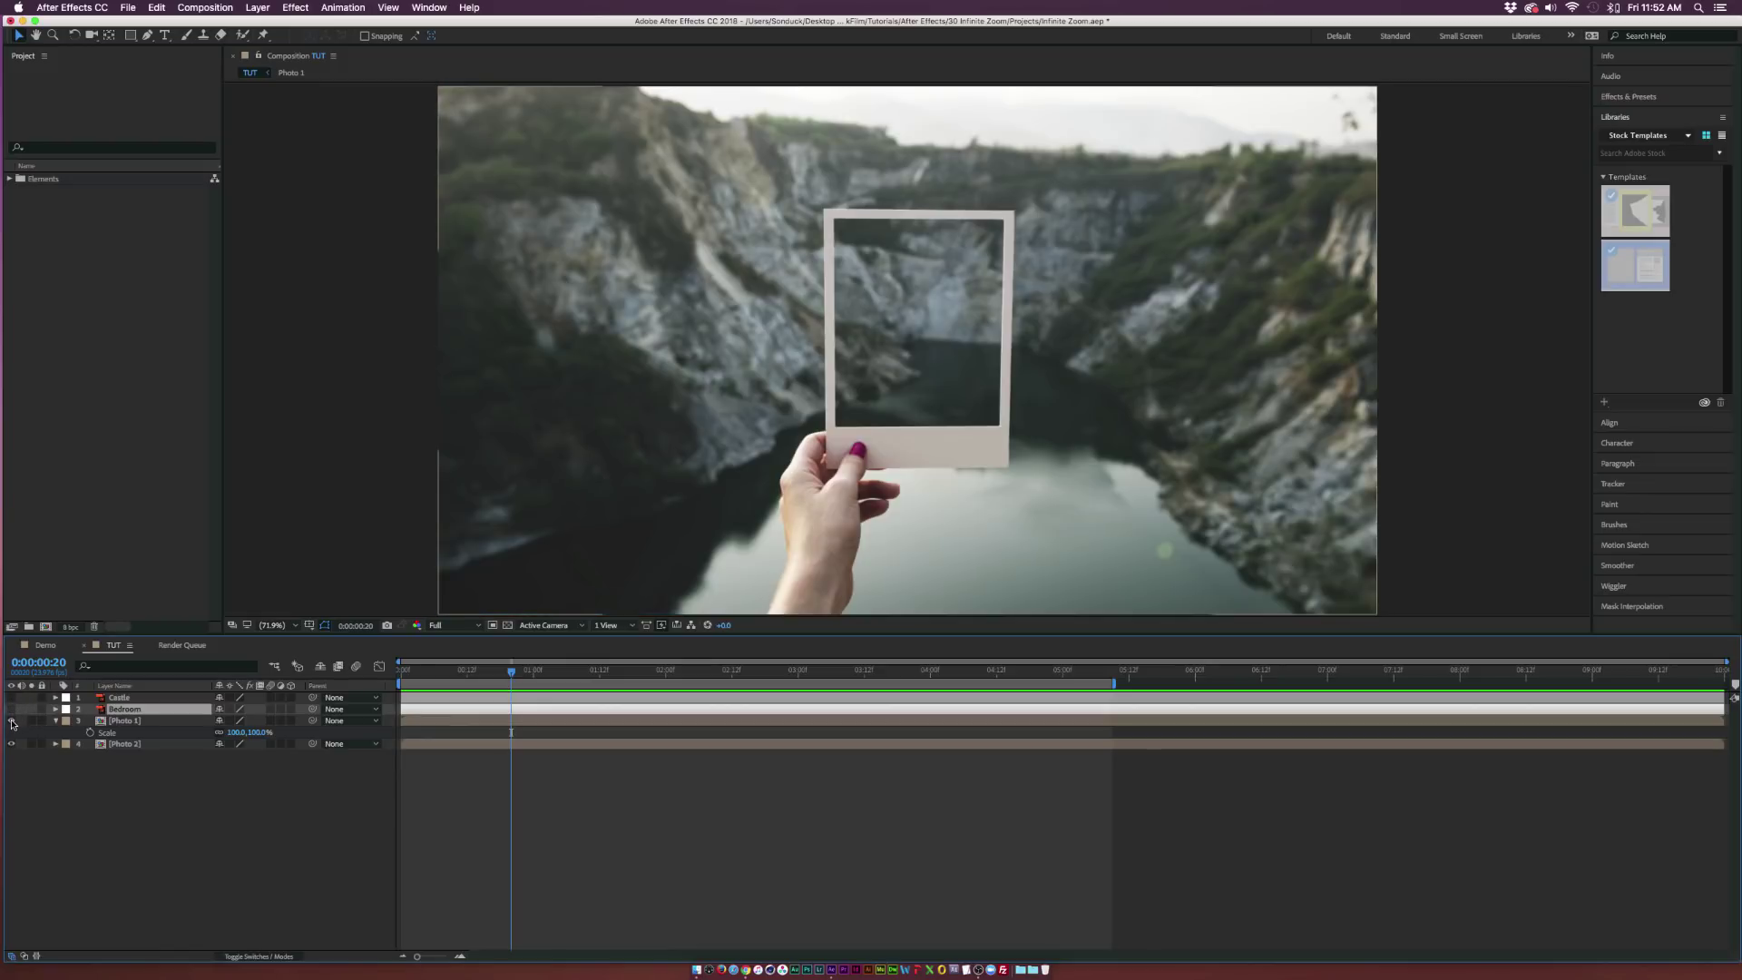
left_click(11, 721)
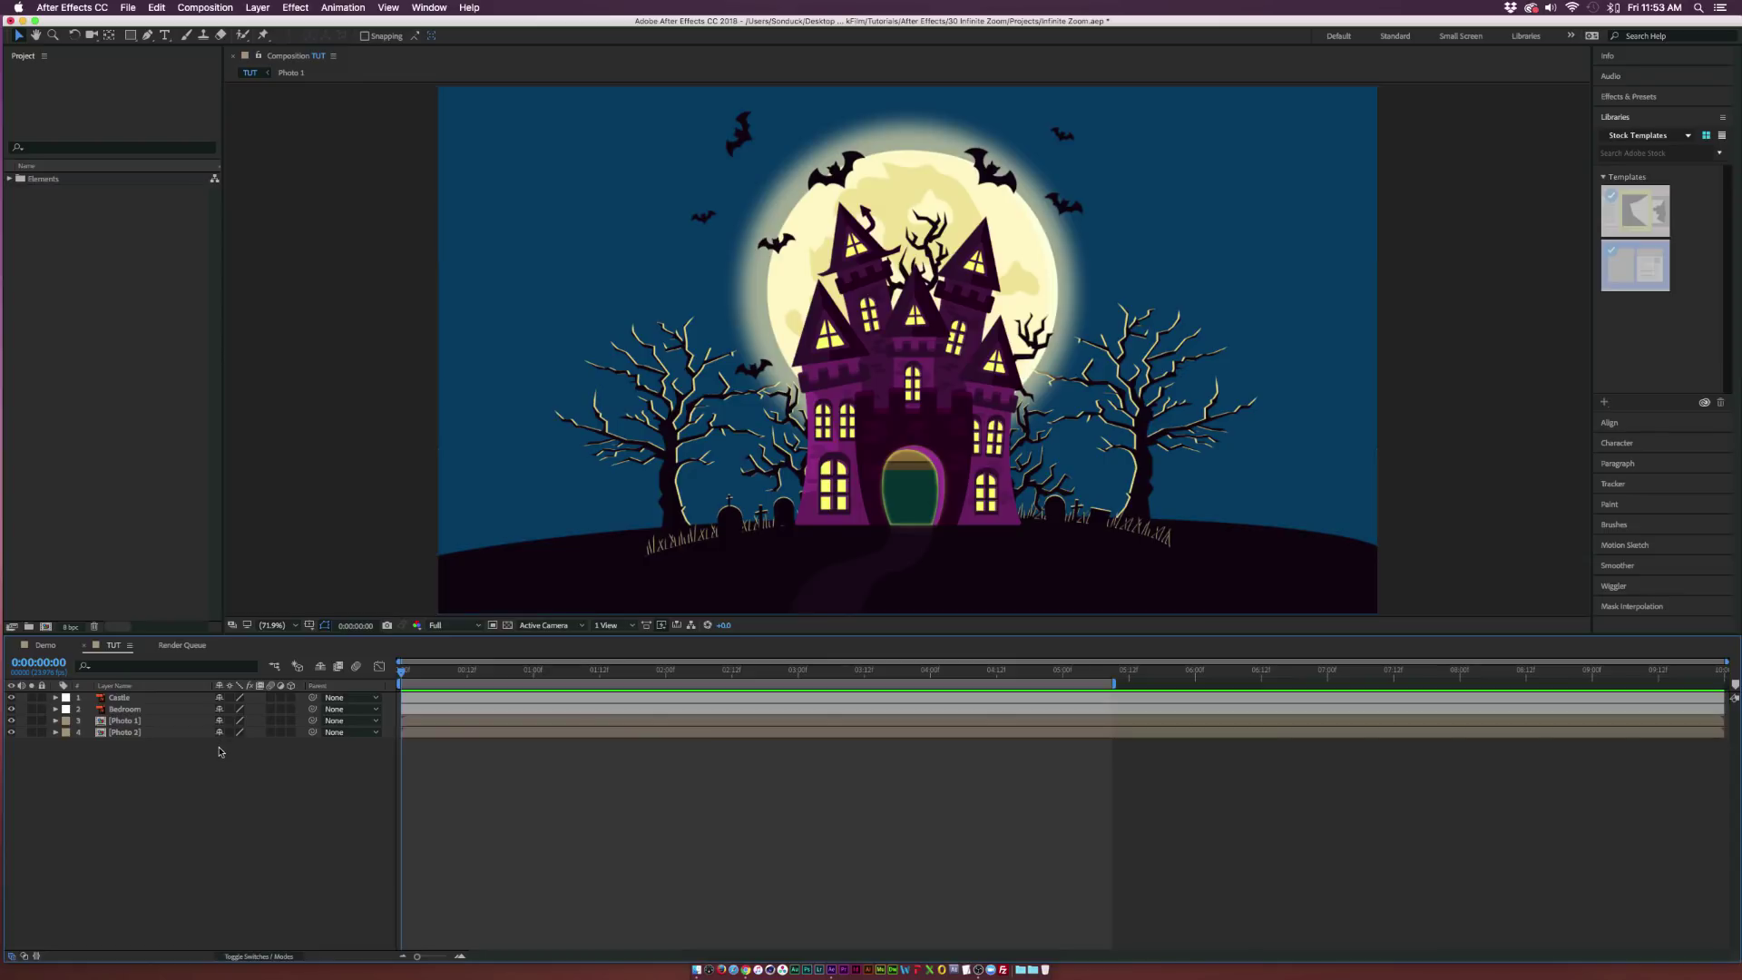
Step: Select the Castle and Photo 1 layers in turn to inspect the castle's door mask
left_click(147, 700)
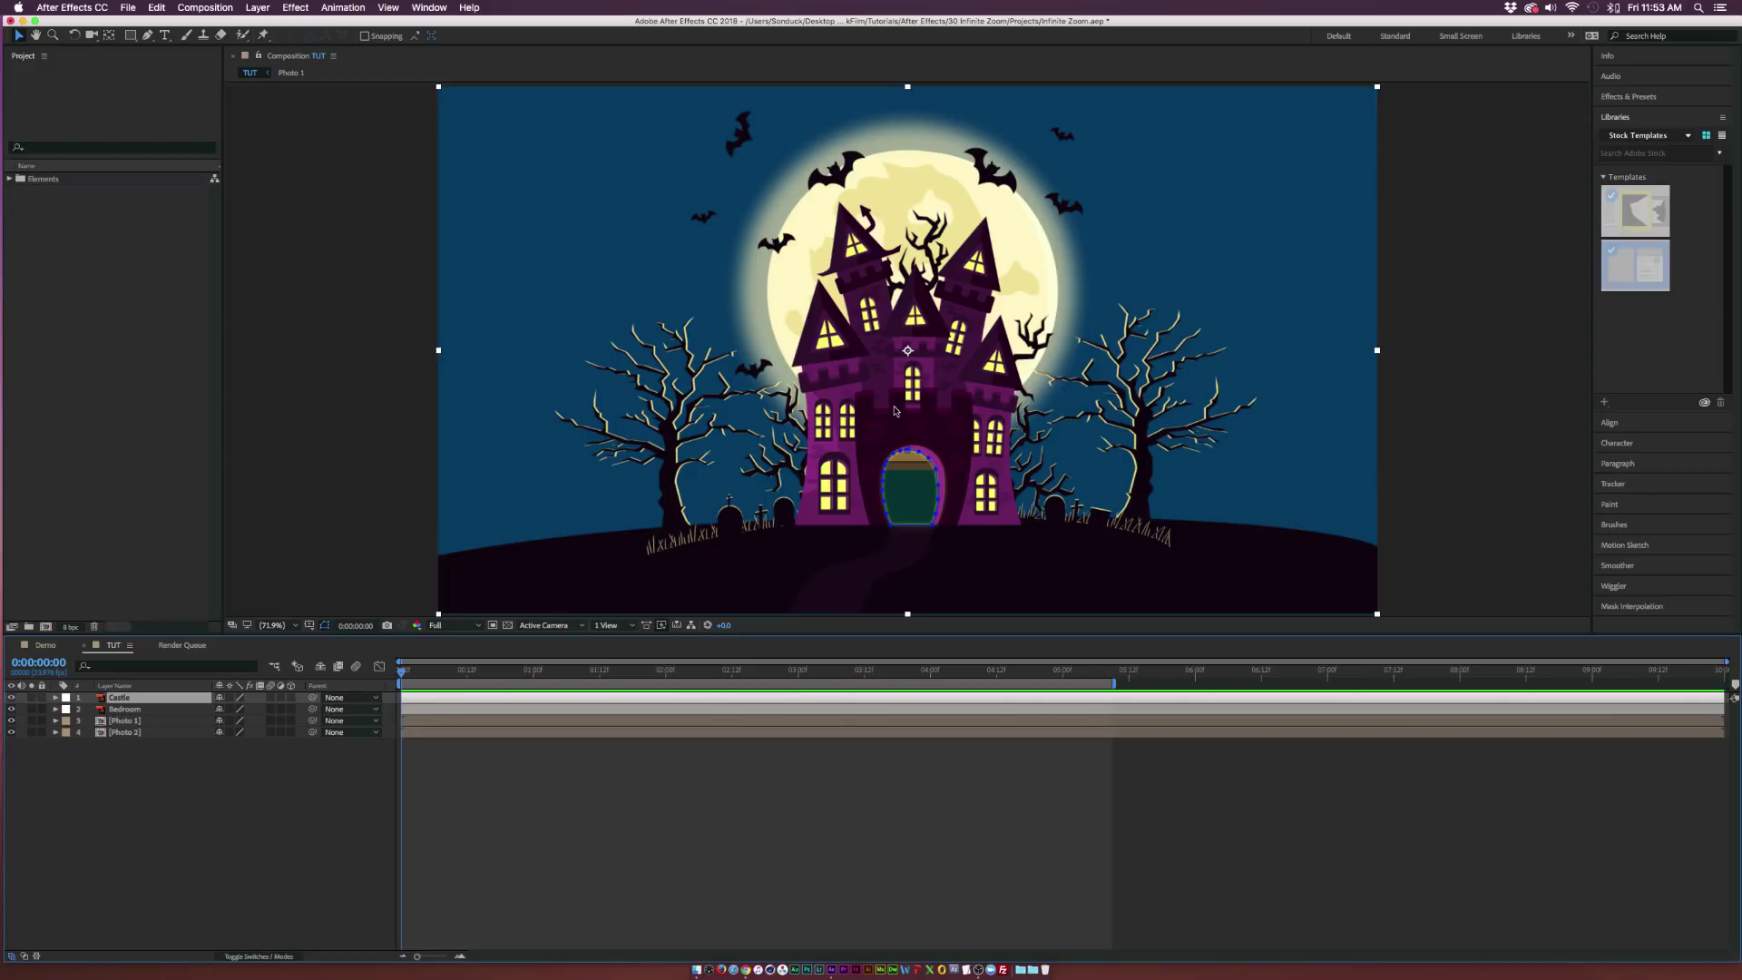
left_click(163, 798)
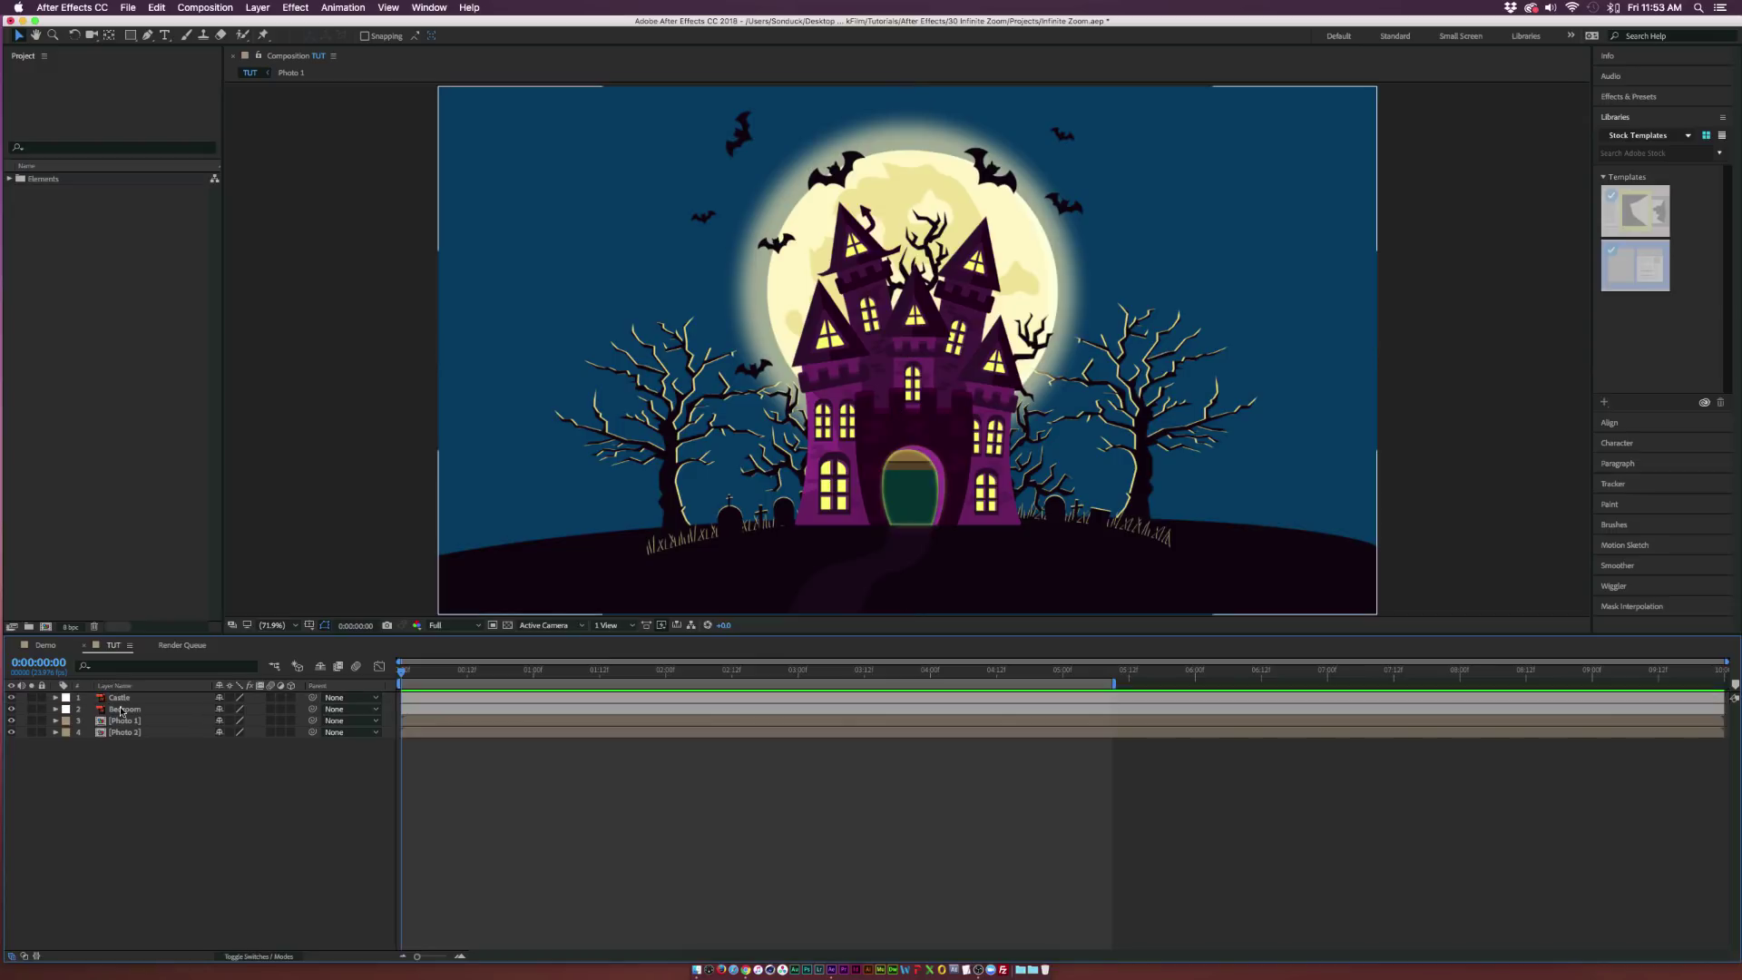
left_click(119, 697)
left_click(128, 721)
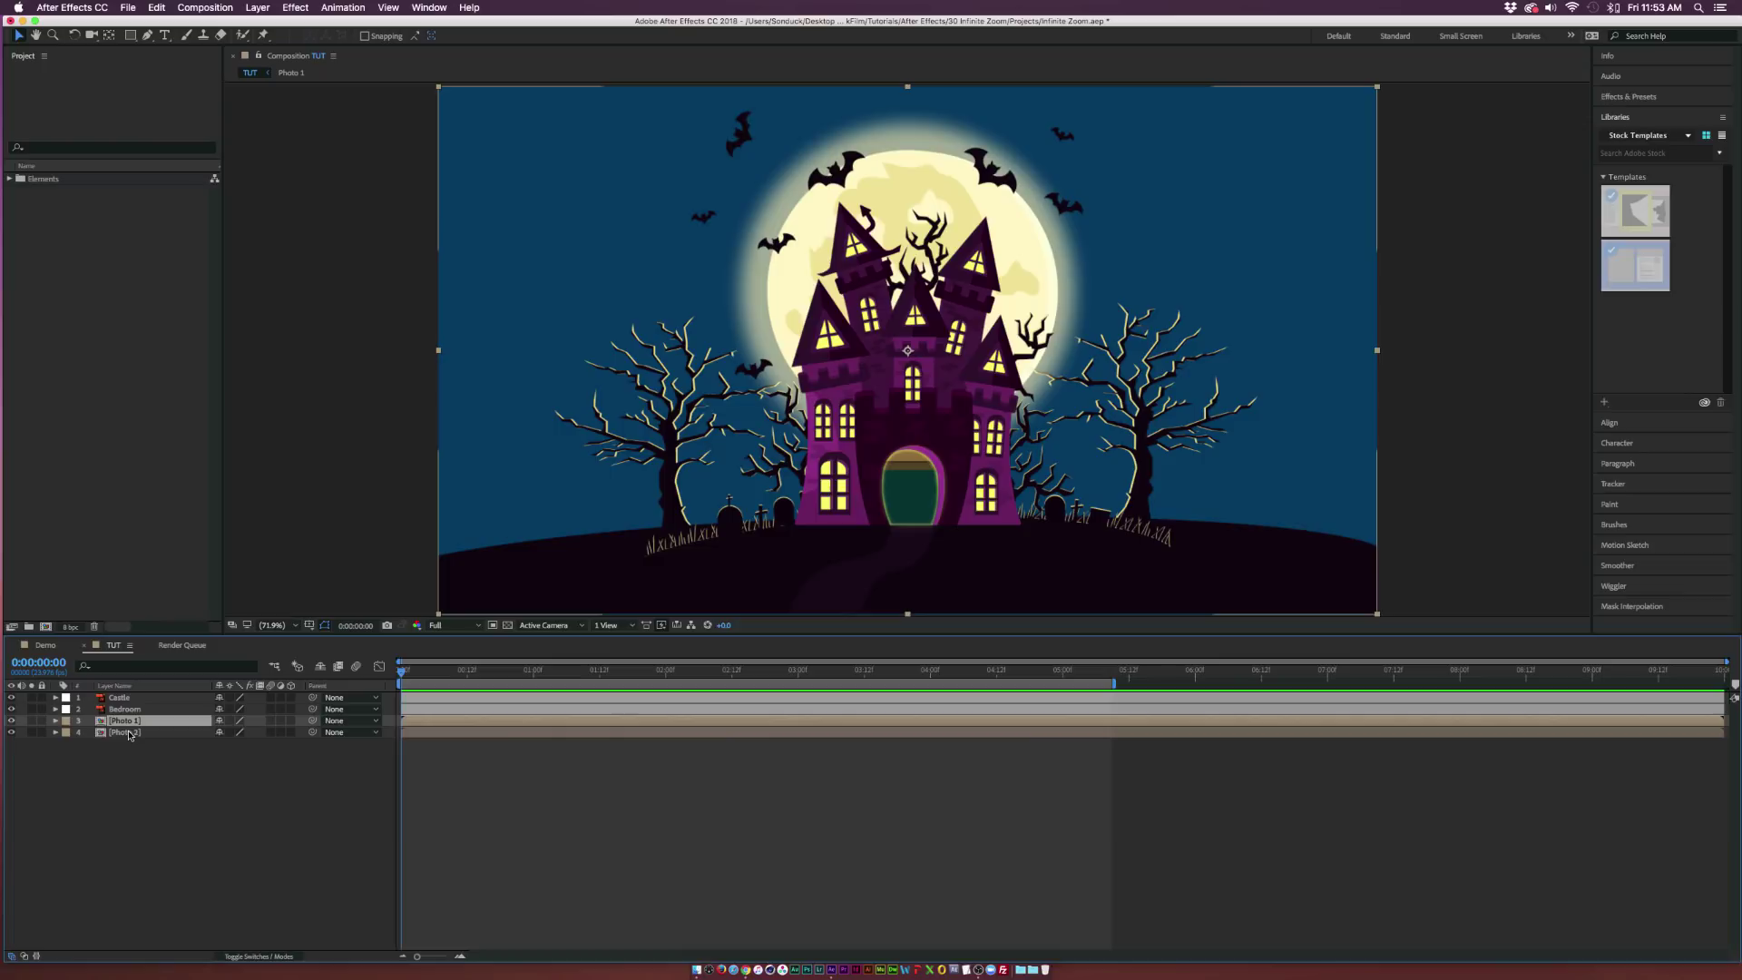
left_click(130, 698)
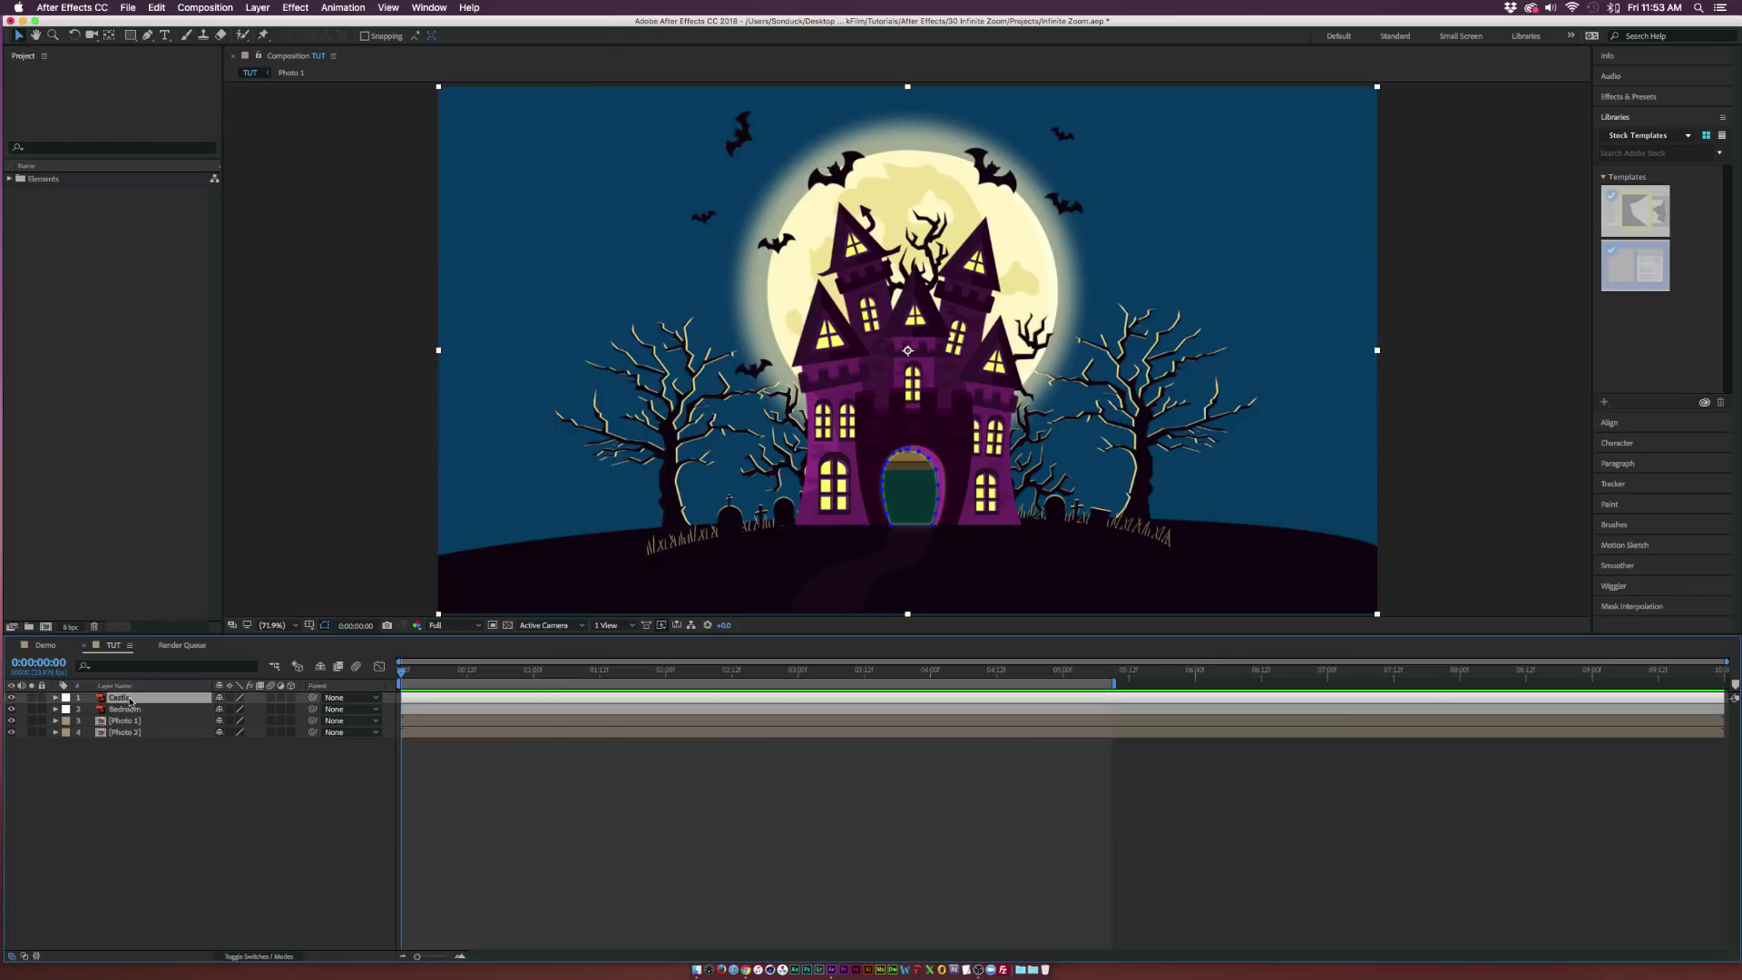
left_click(123, 722)
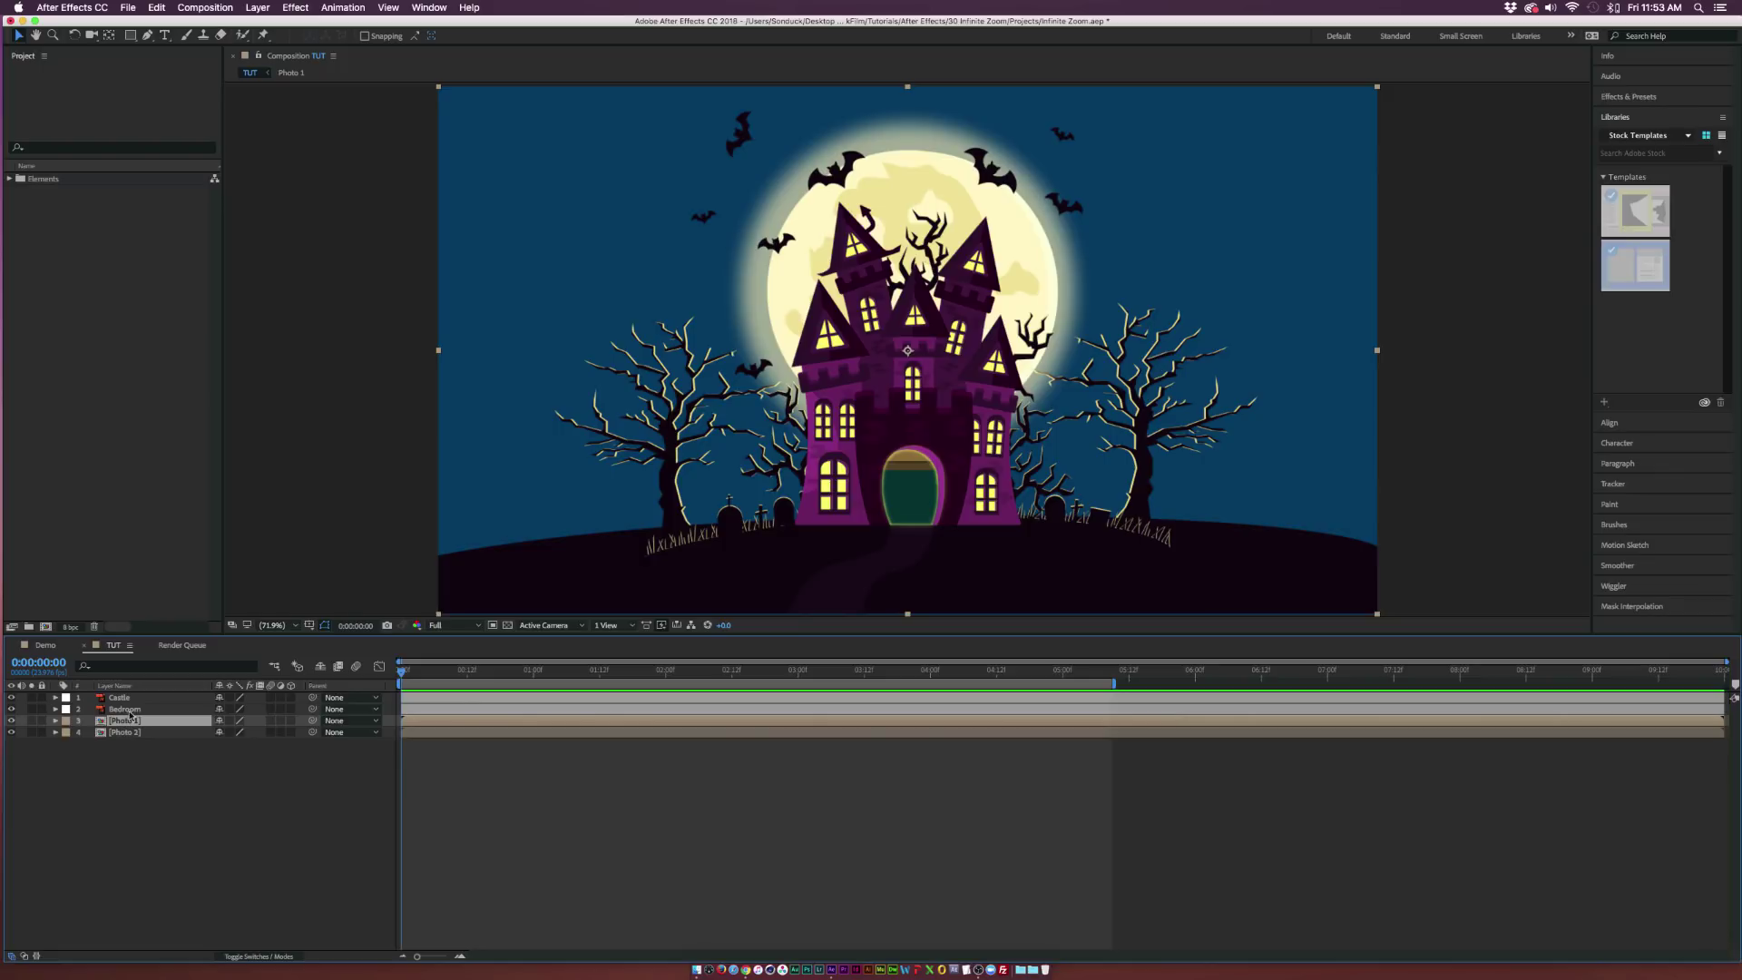
left_click(133, 698)
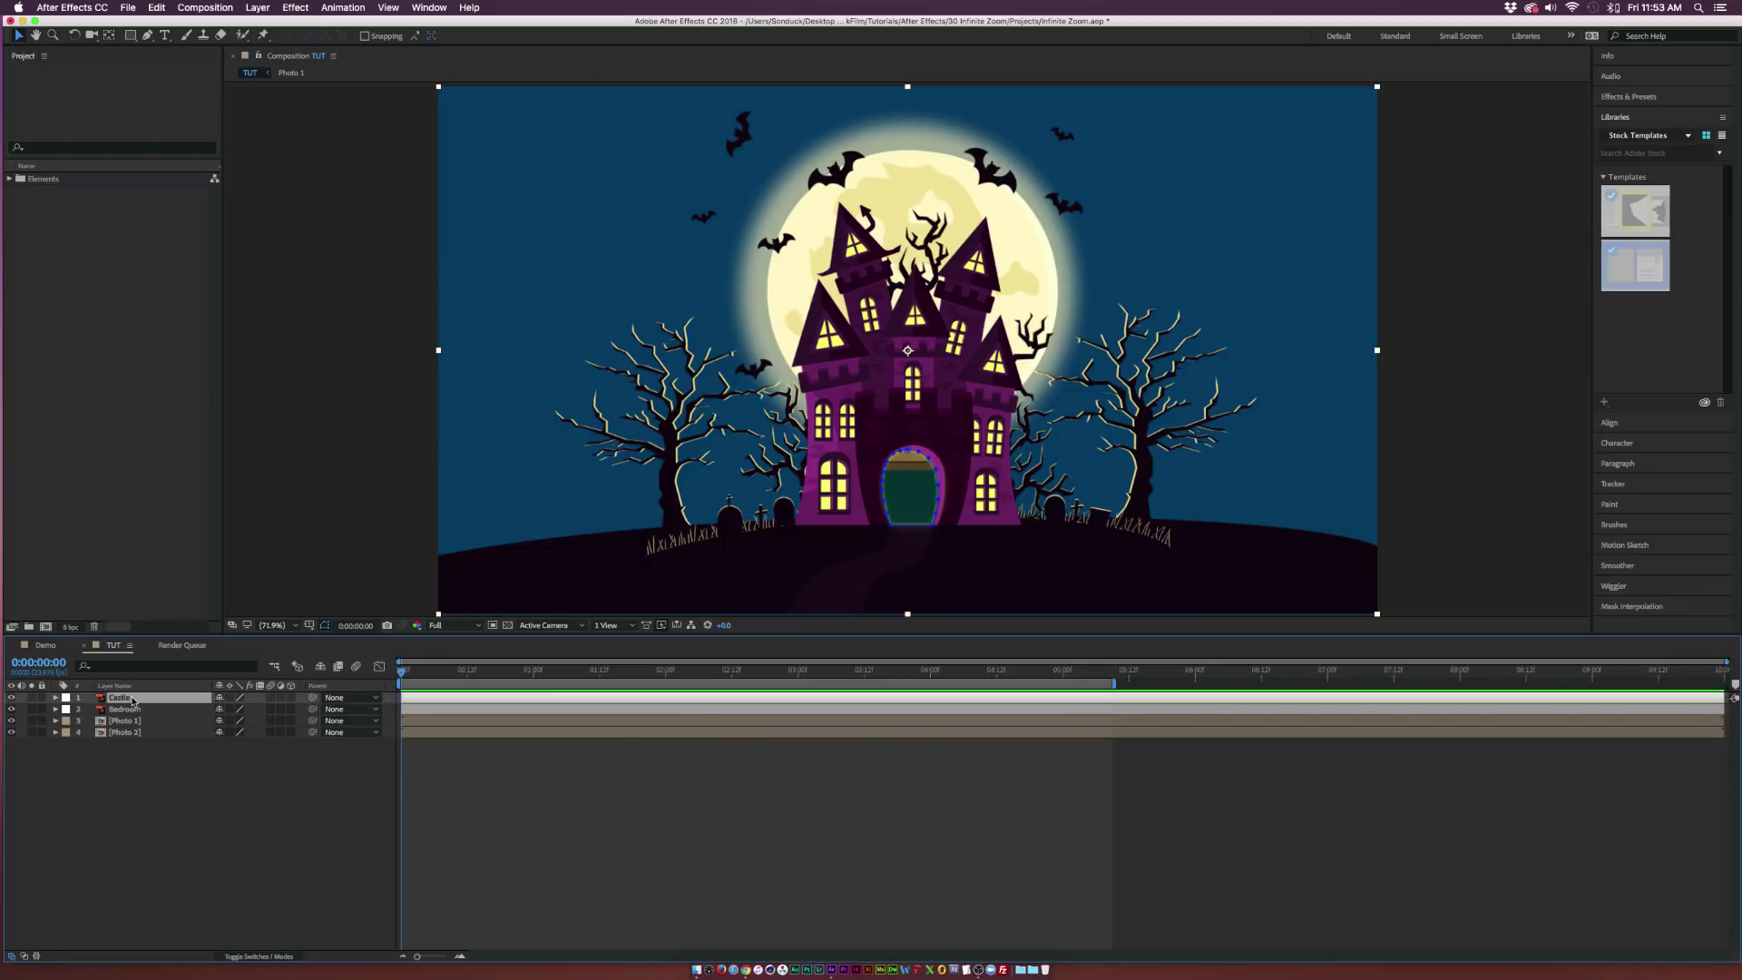
Step: Move the Castle layer's anchor point onto the castle door, then hide Castle
left_click_drag(145, 828, 127, 710)
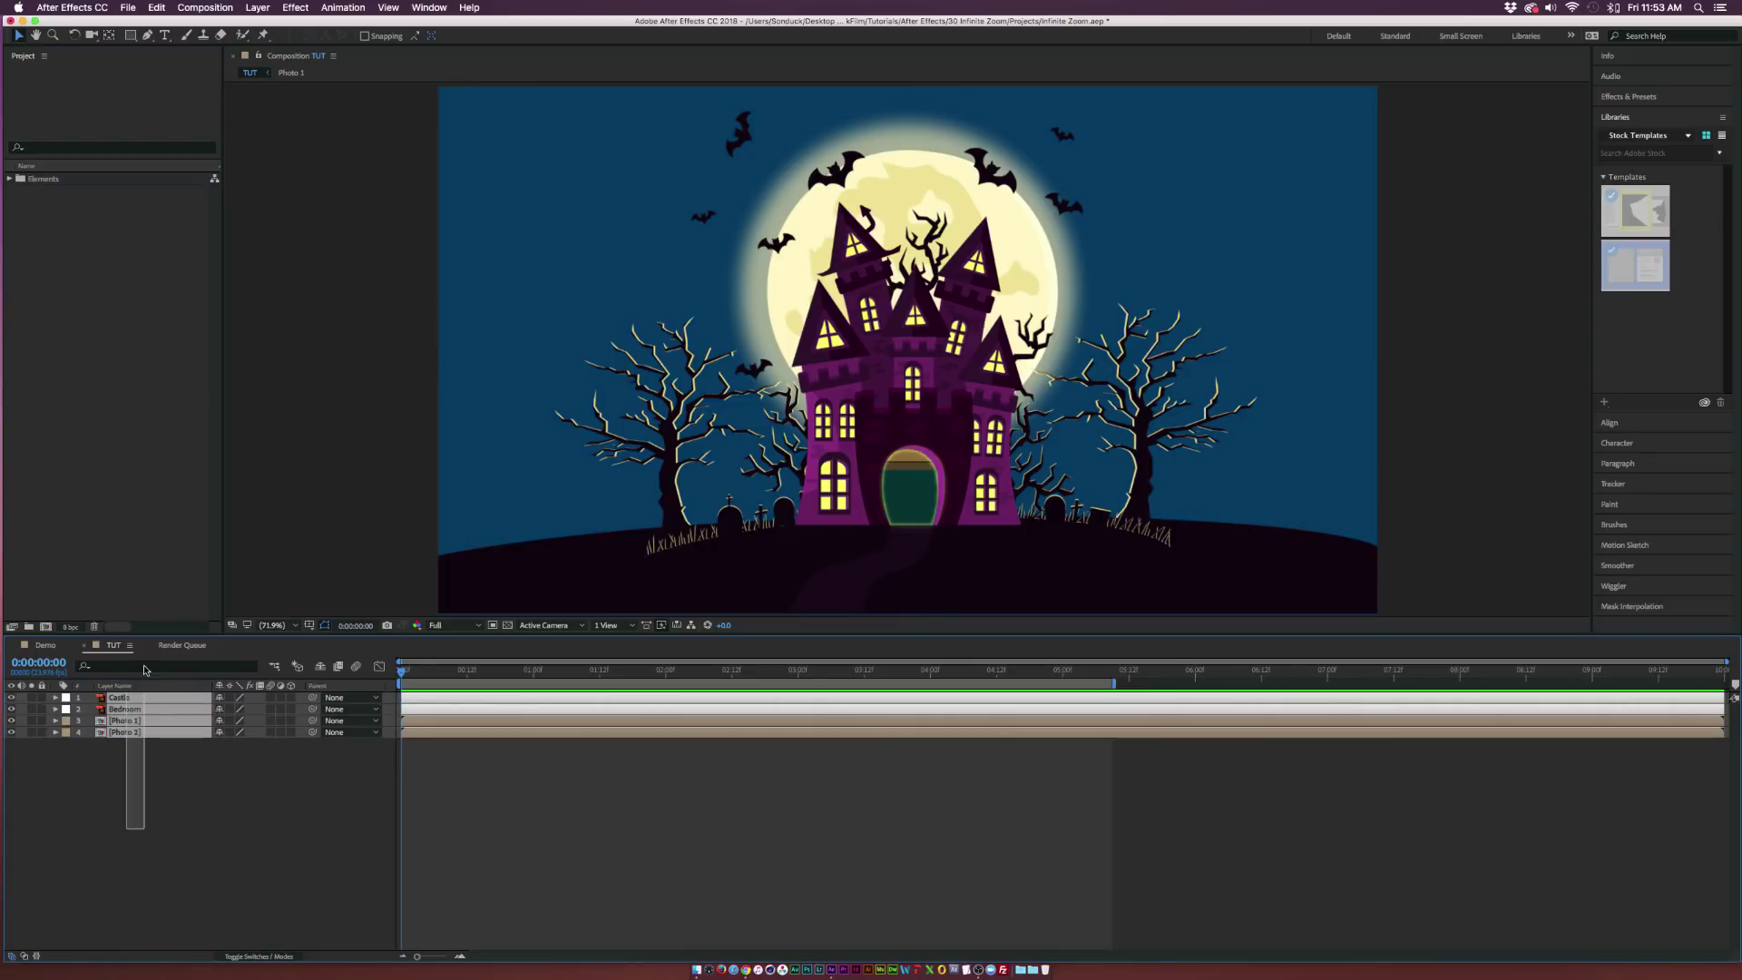
left_click(173, 774)
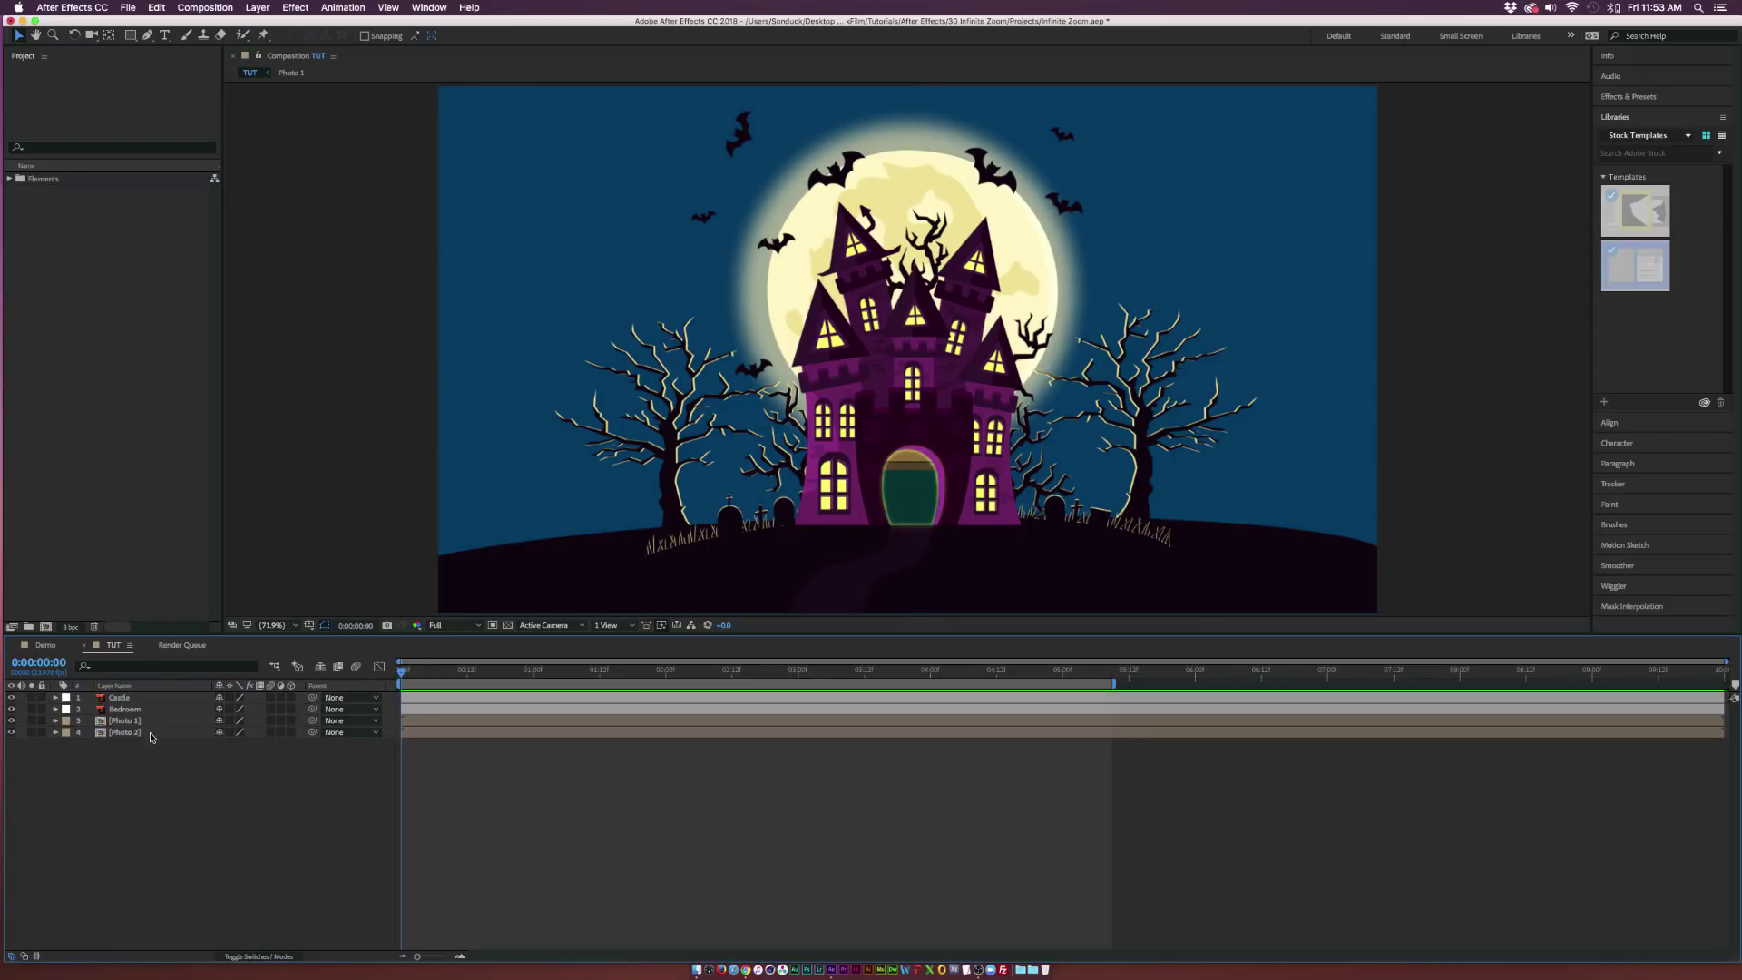
left_click(138, 698)
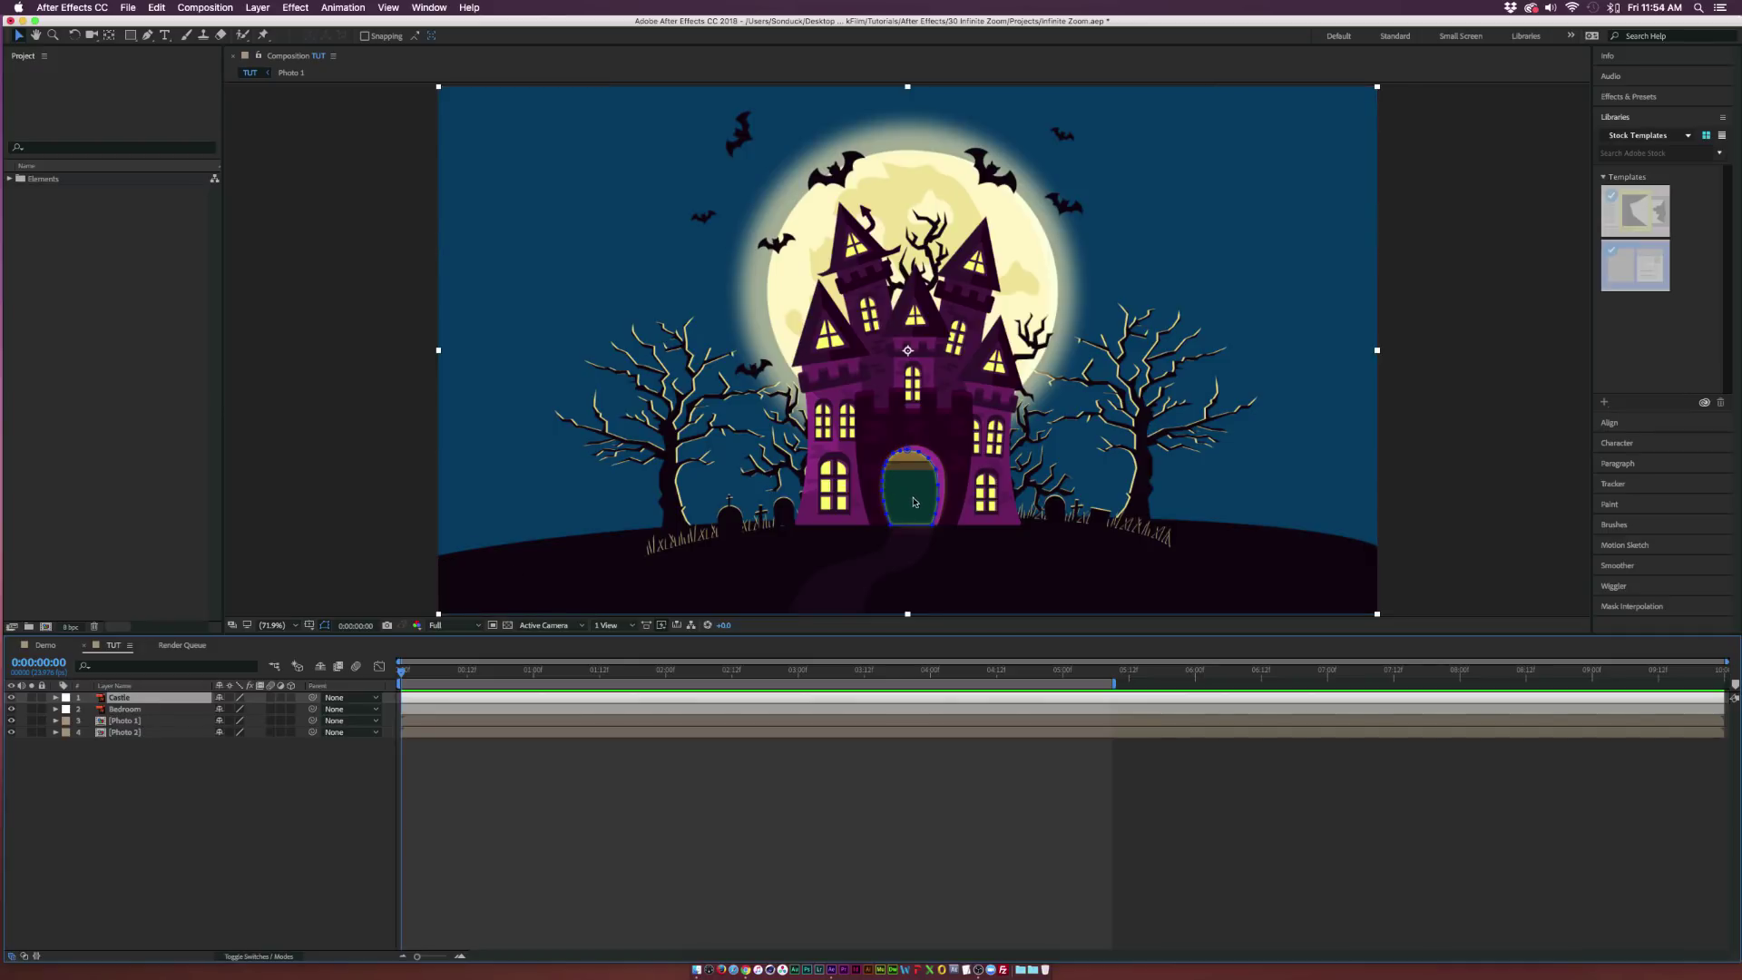
left_click(109, 36)
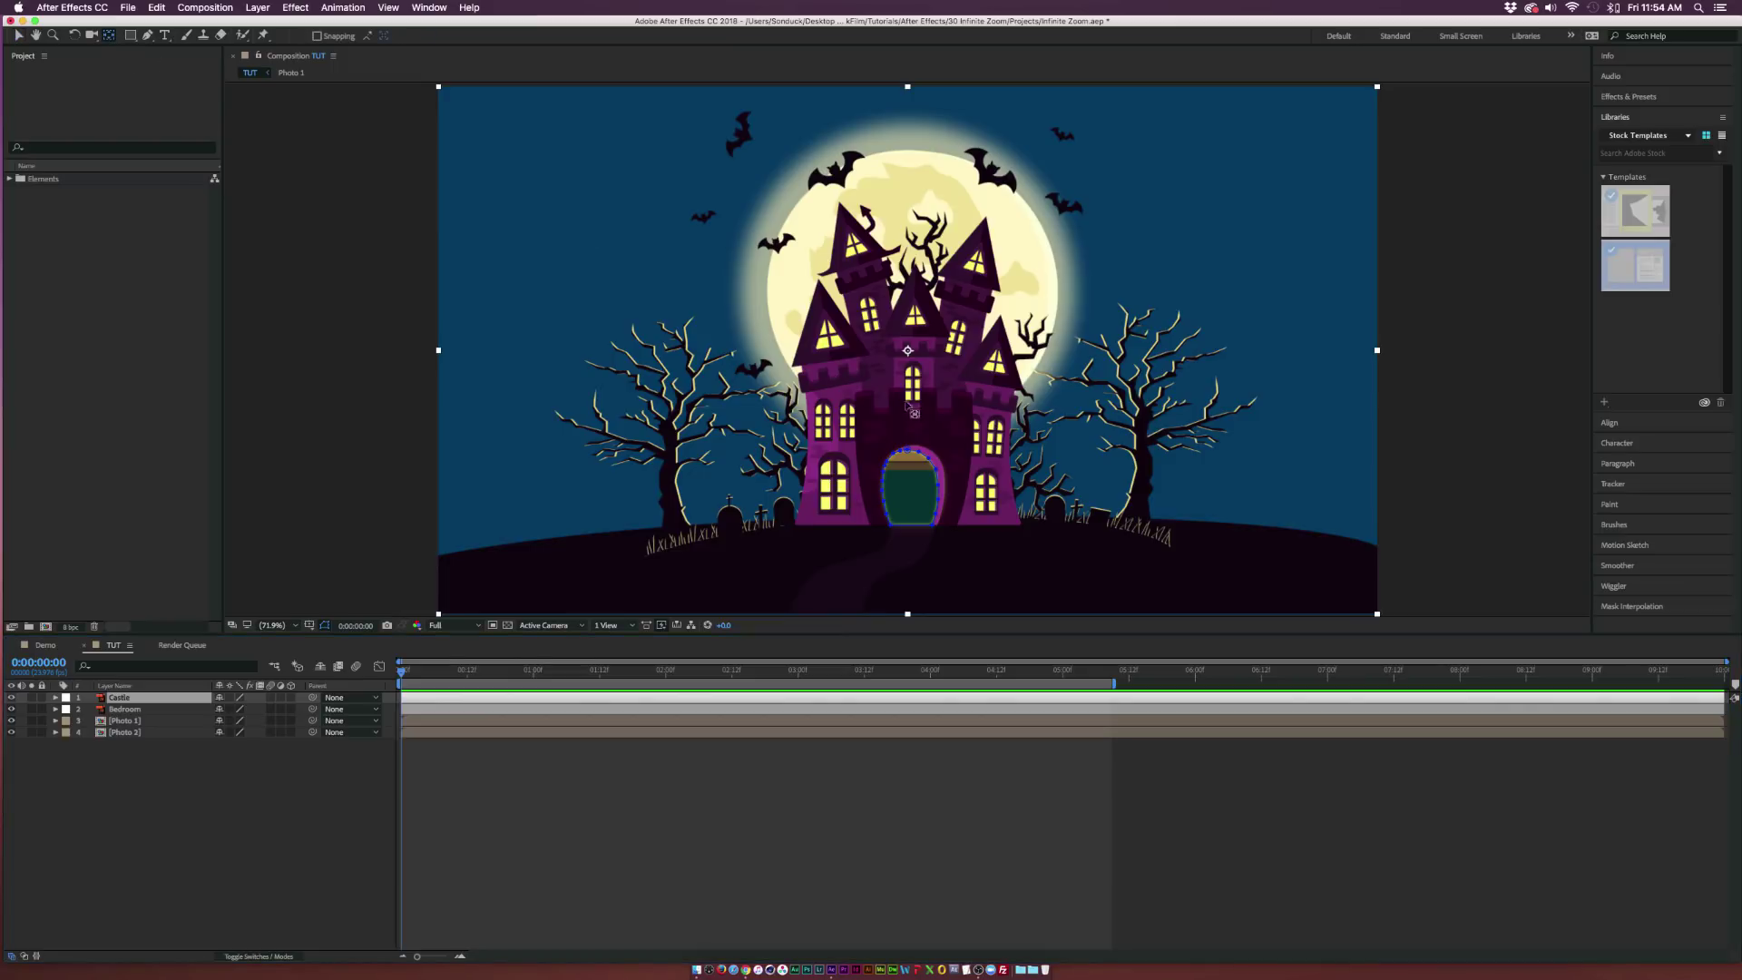
left_click_drag(908, 350, 921, 489)
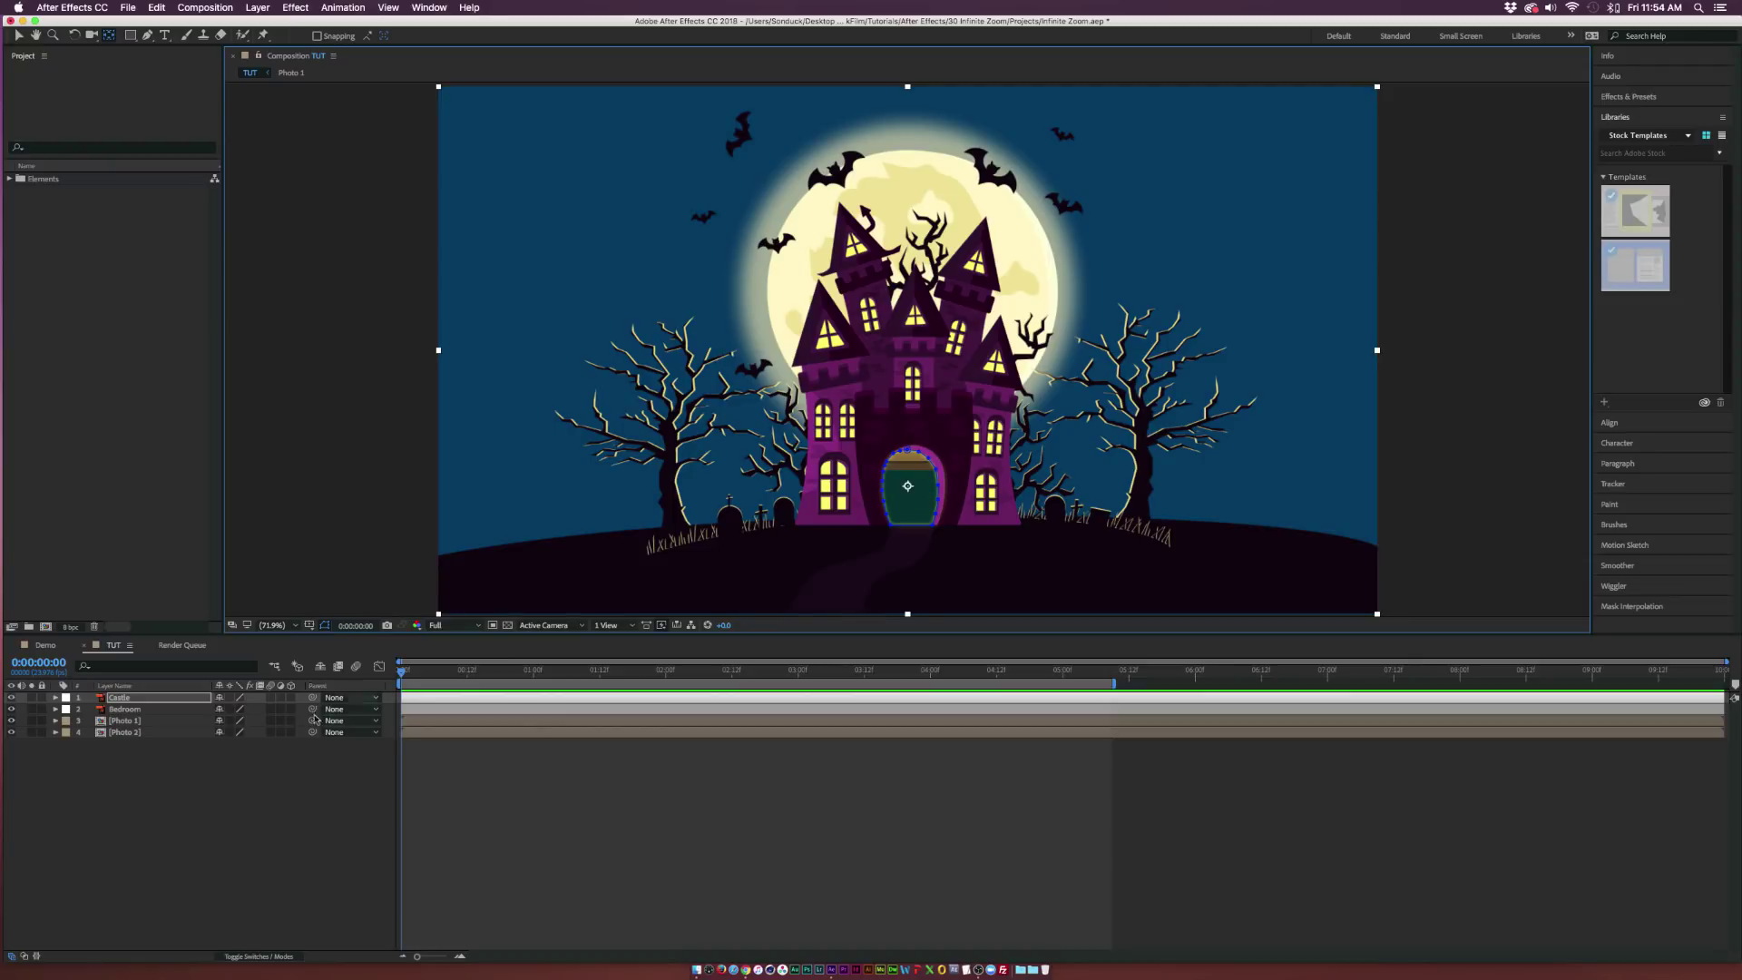
left_click(12, 697)
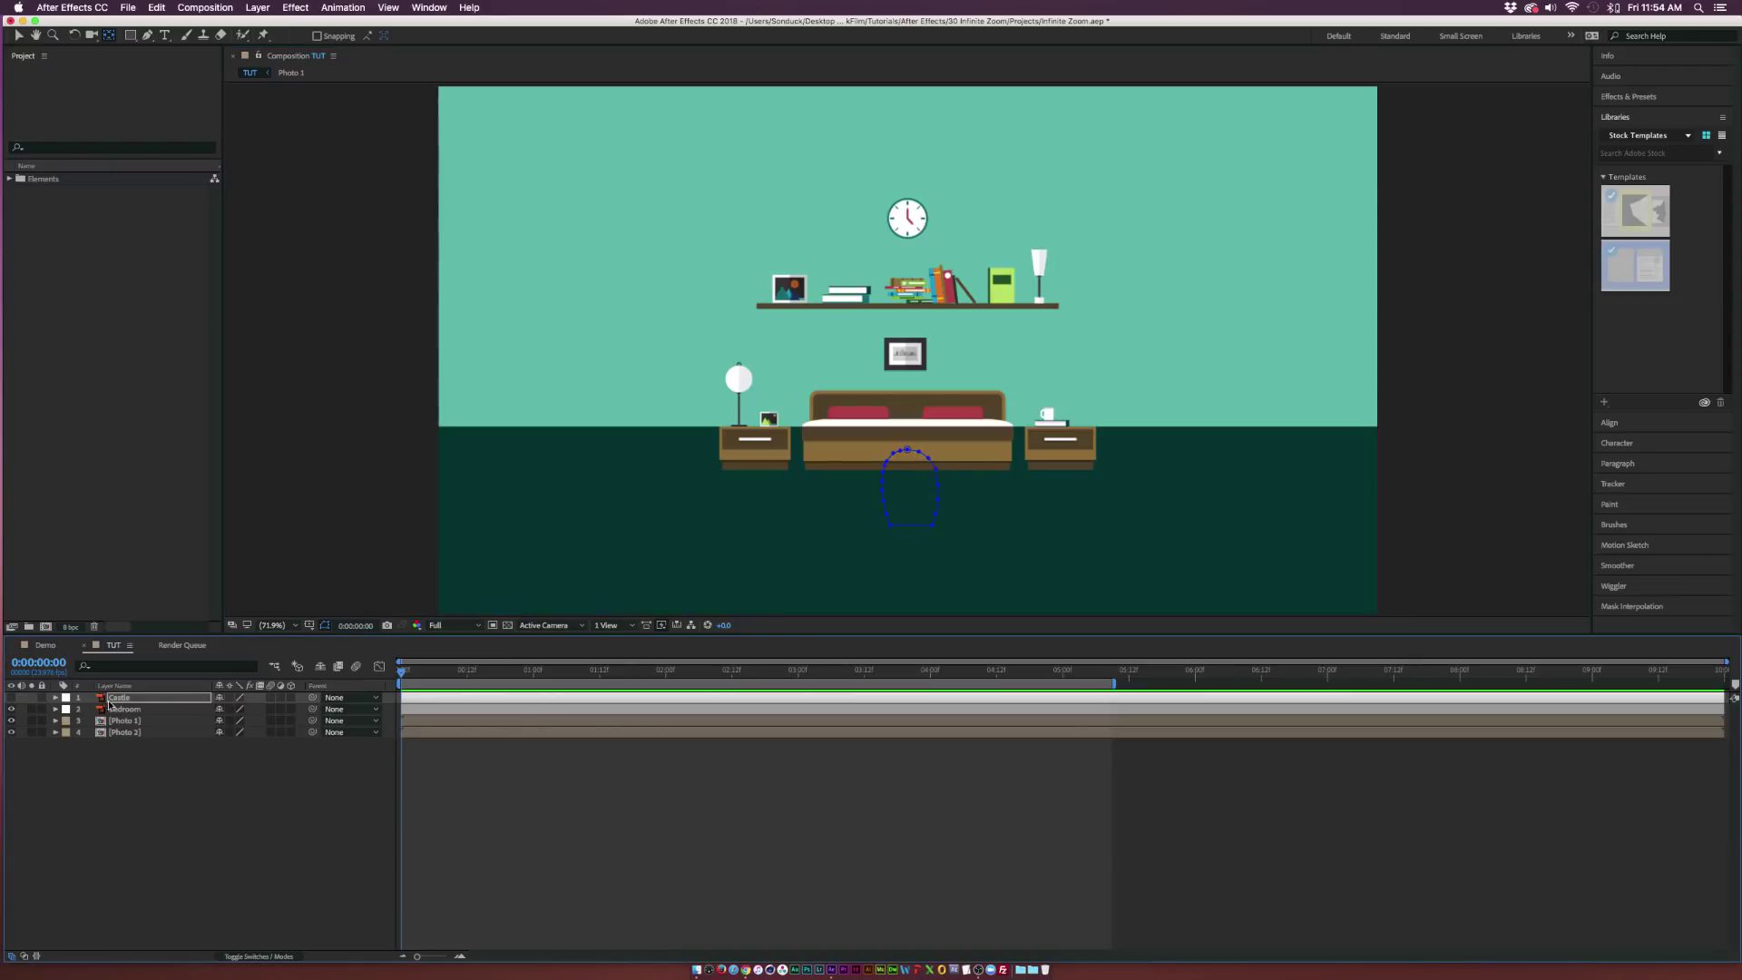
Step: Draw a rectangle mask inside the framed picture above the bed on the Bedroom layer
left_click(124, 709)
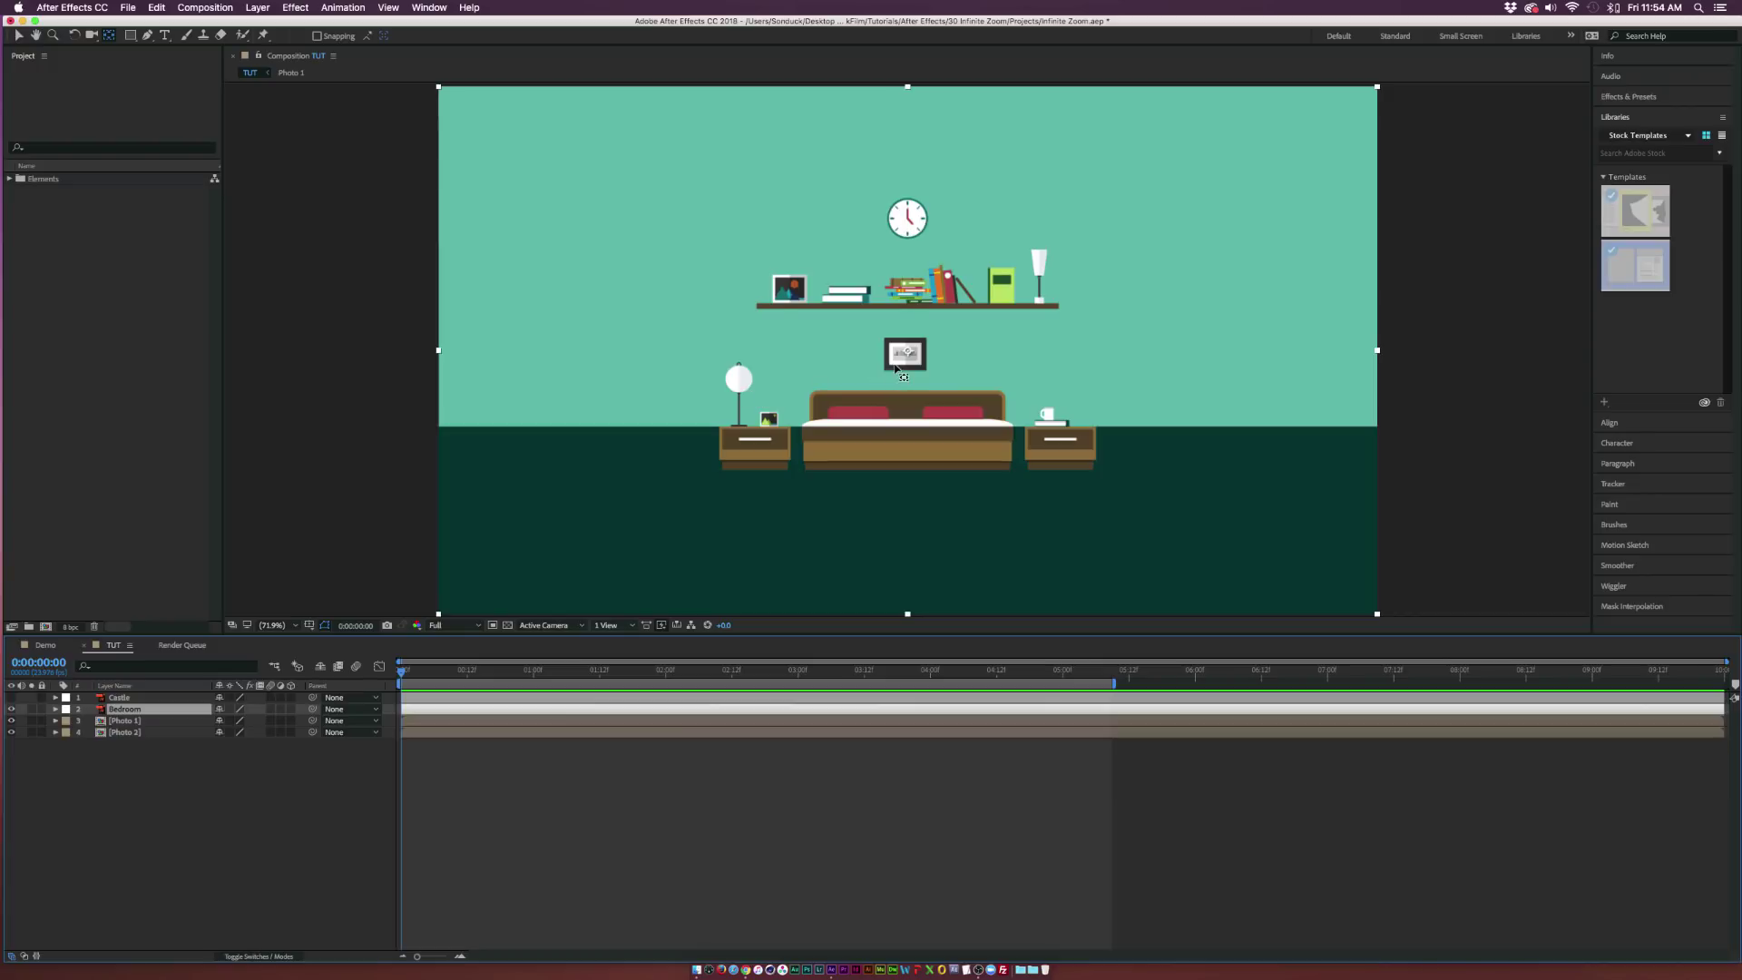
scroll(897, 372, "up", 5)
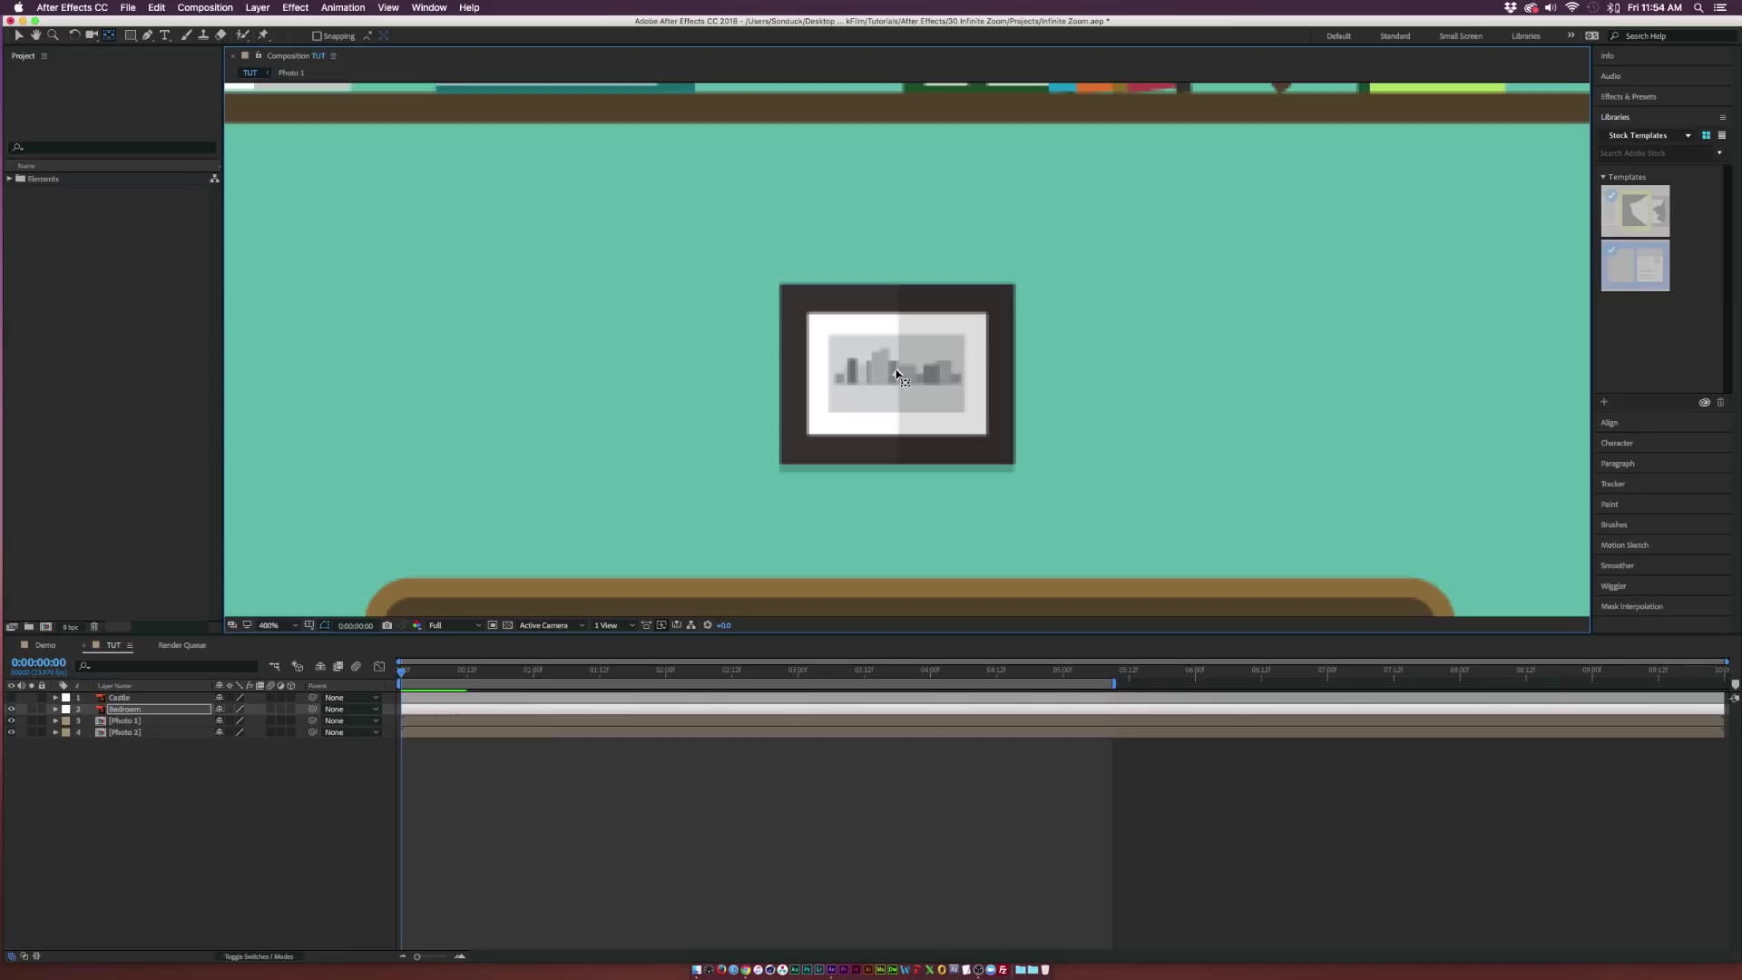
scroll(903, 376, "down", 2)
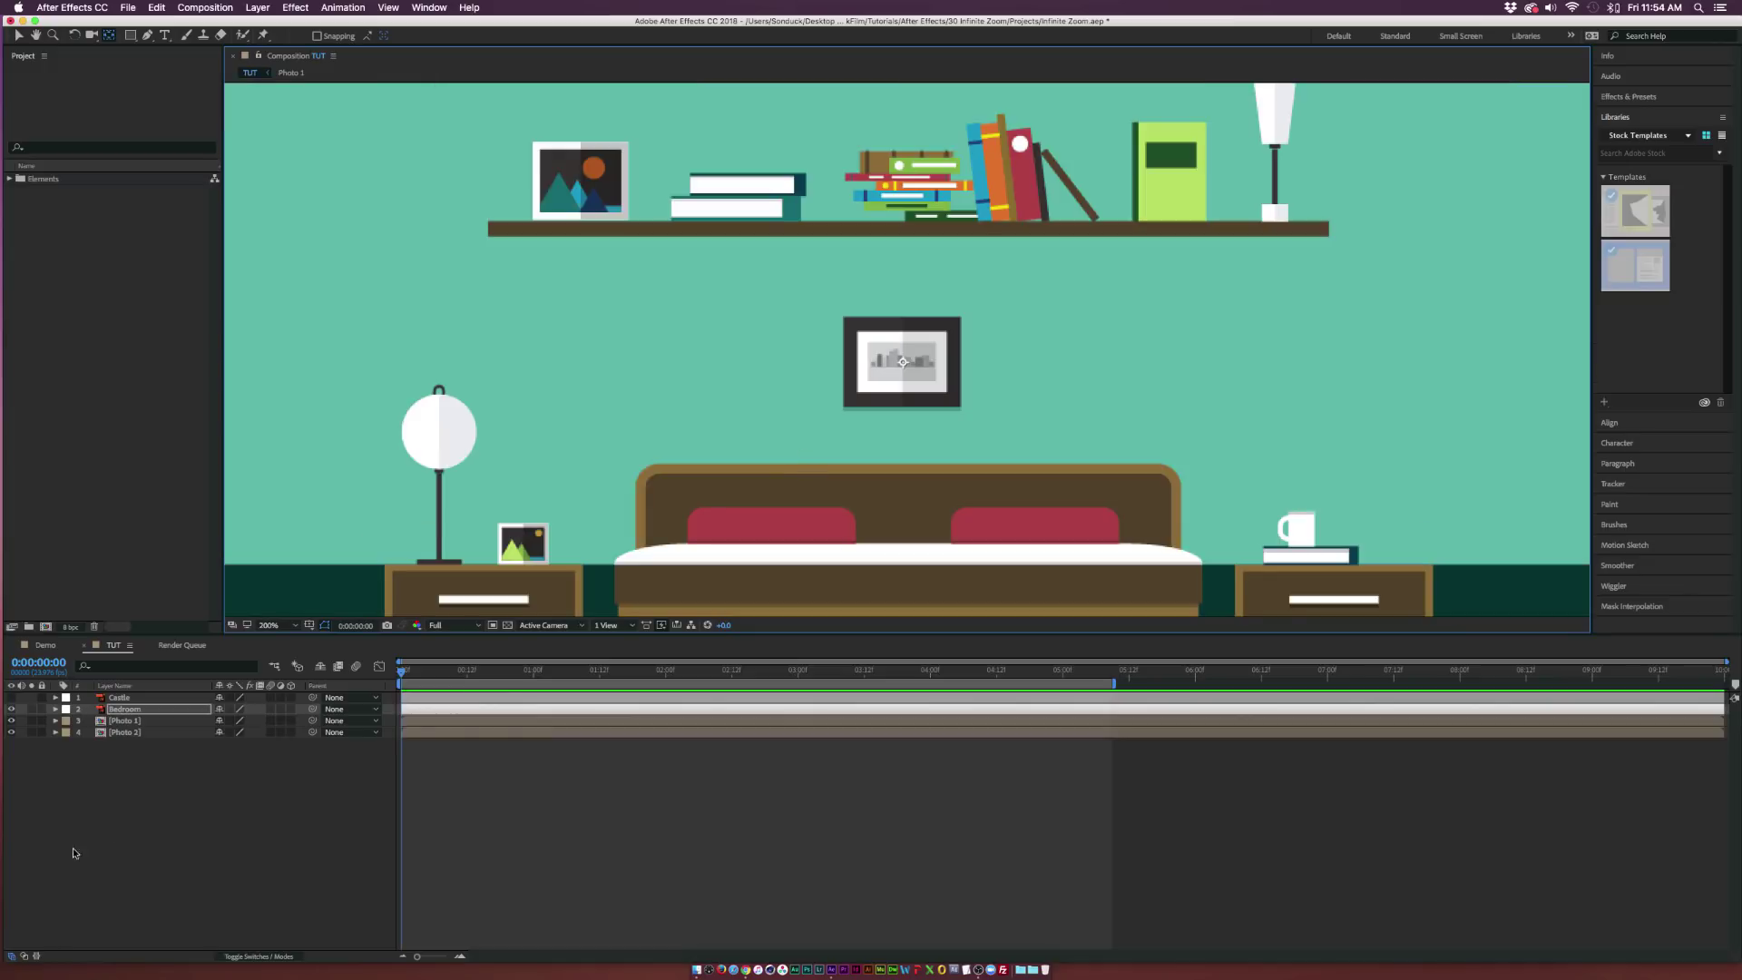
left_click(130, 36)
left_click_drag(130, 40, 159, 40)
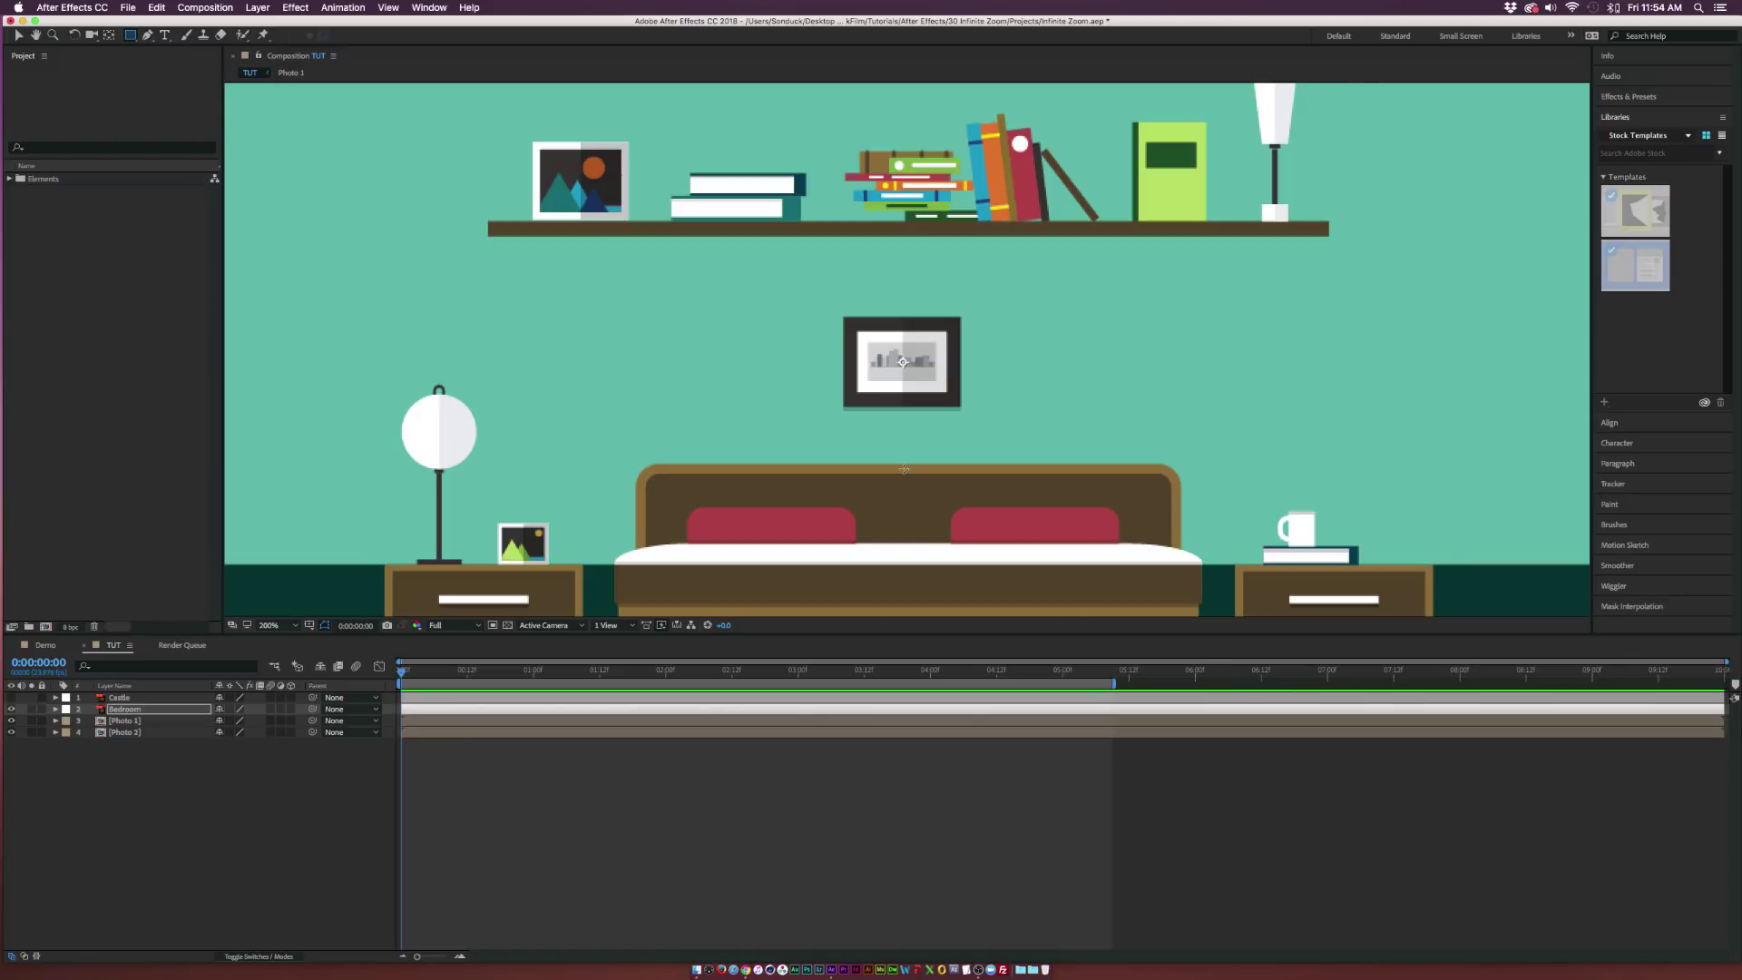
key("period")
key("period")
key("period")
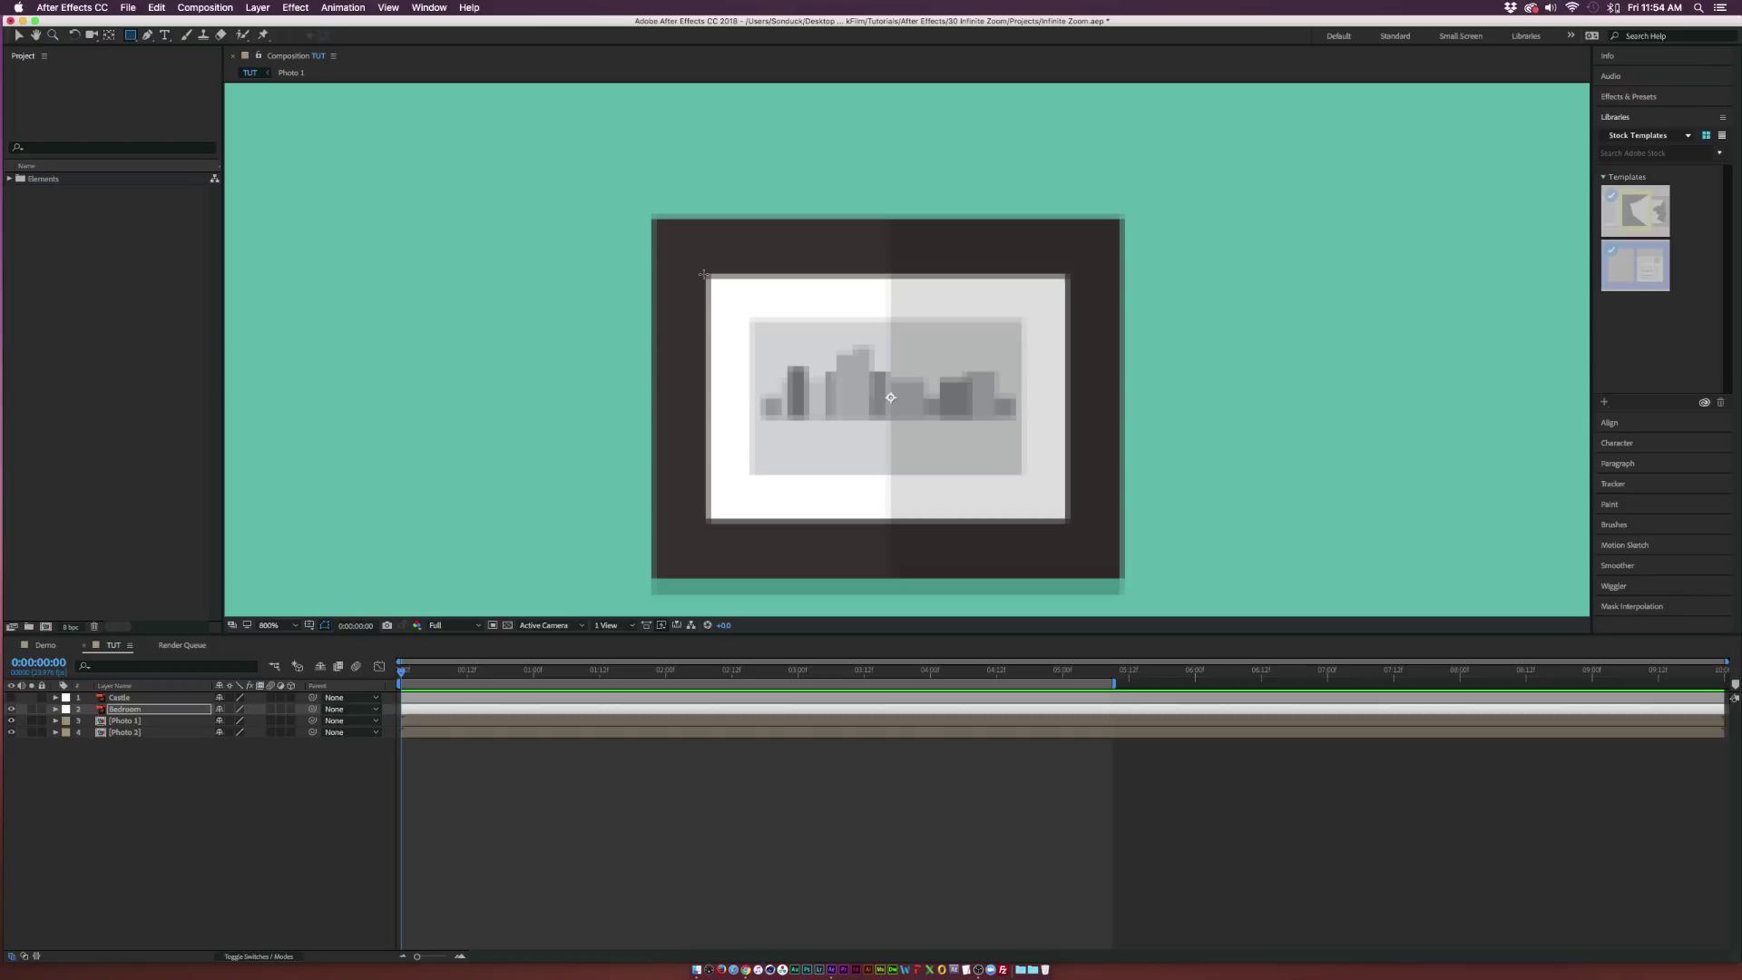
left_click_drag(703, 274, 1067, 524)
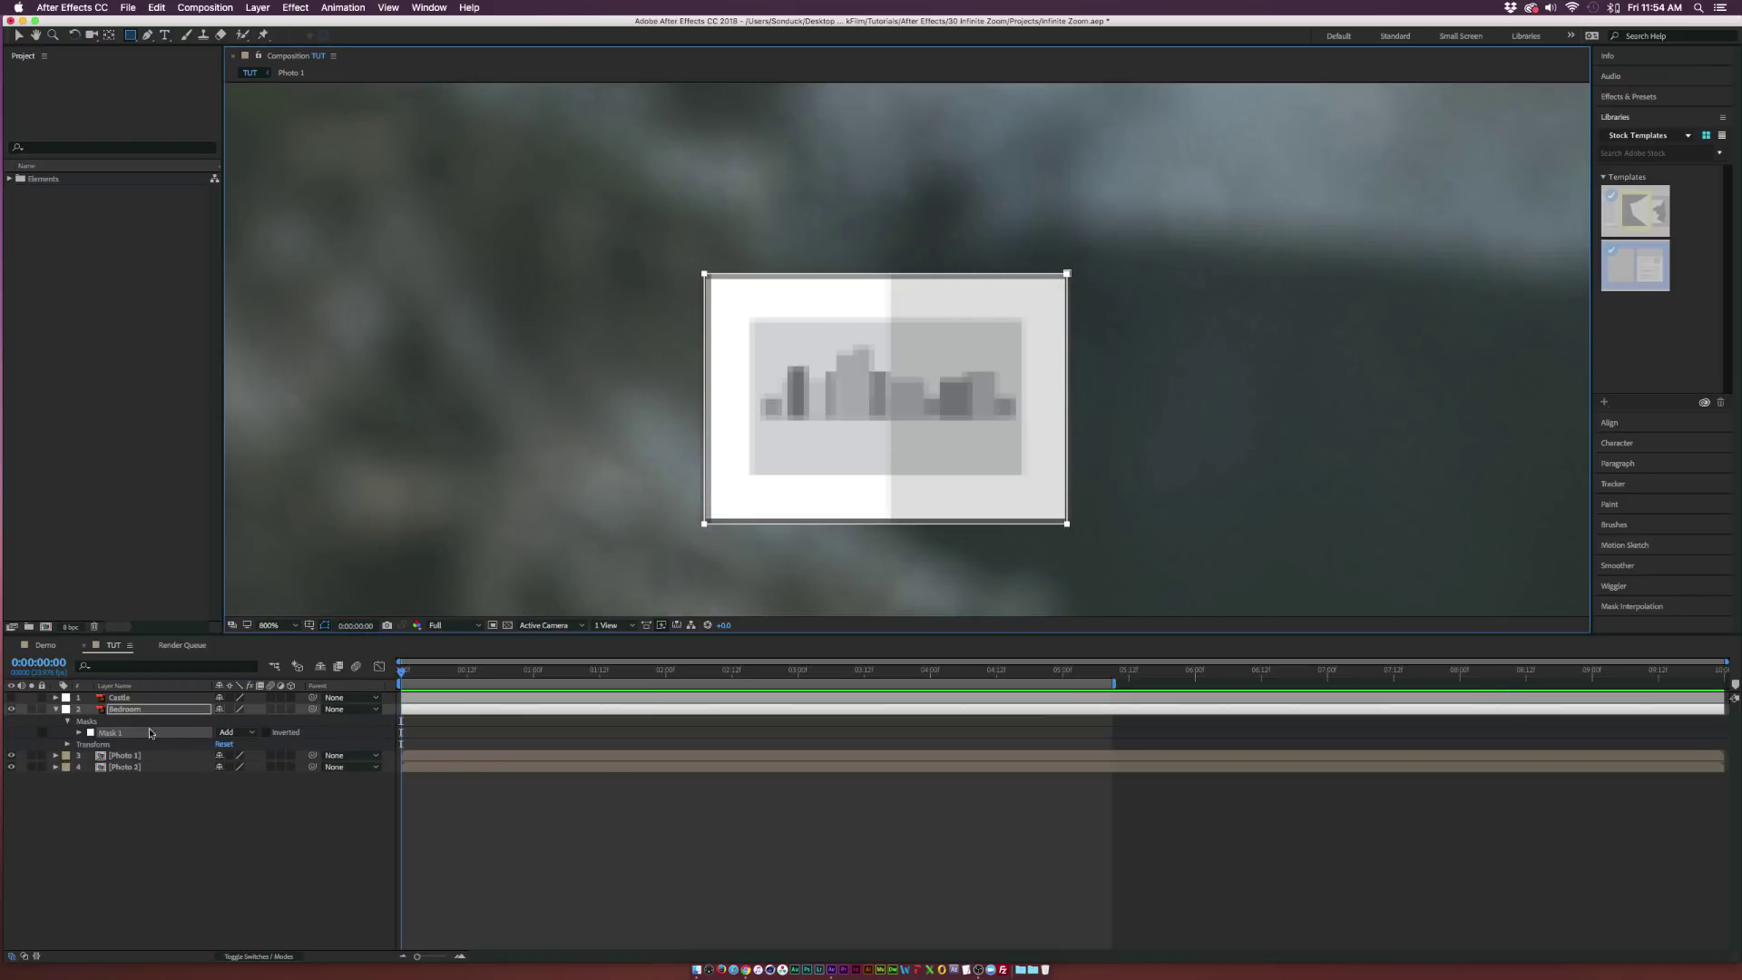
Step: Set Bedroom's Mask 1 to Subtract and hide Bedroom to reveal the polaroid
left_click(237, 732)
left_click(256, 769)
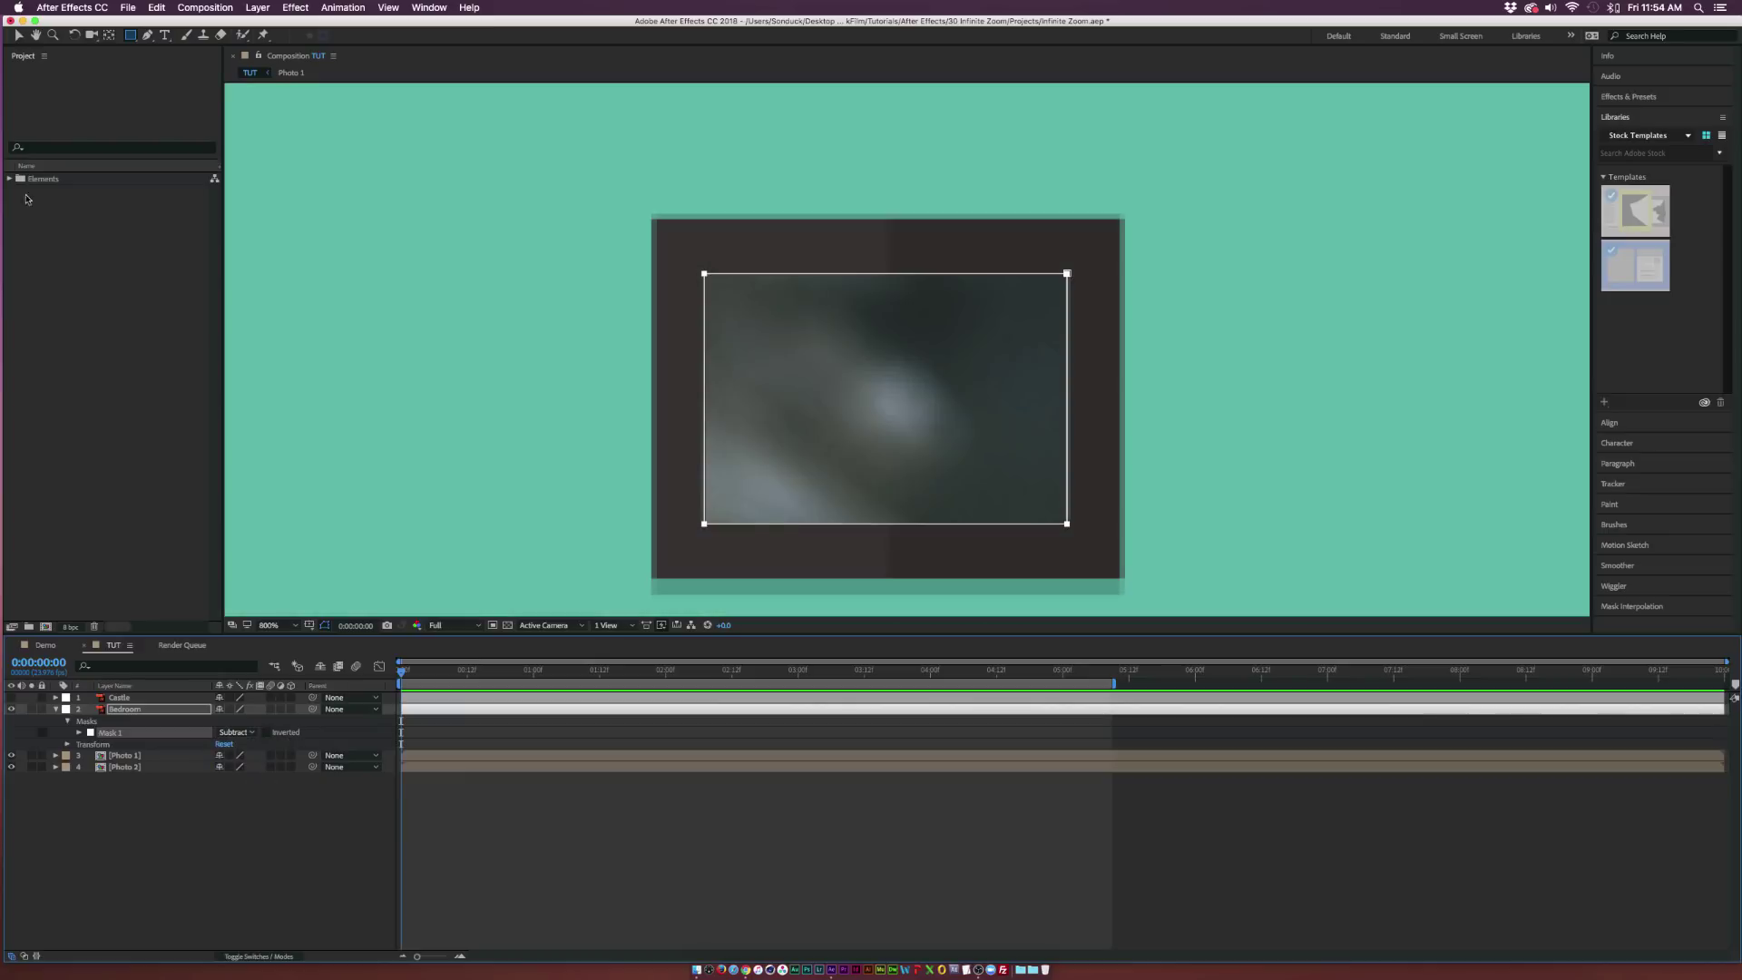
left_click(154, 709)
left_click(11, 708)
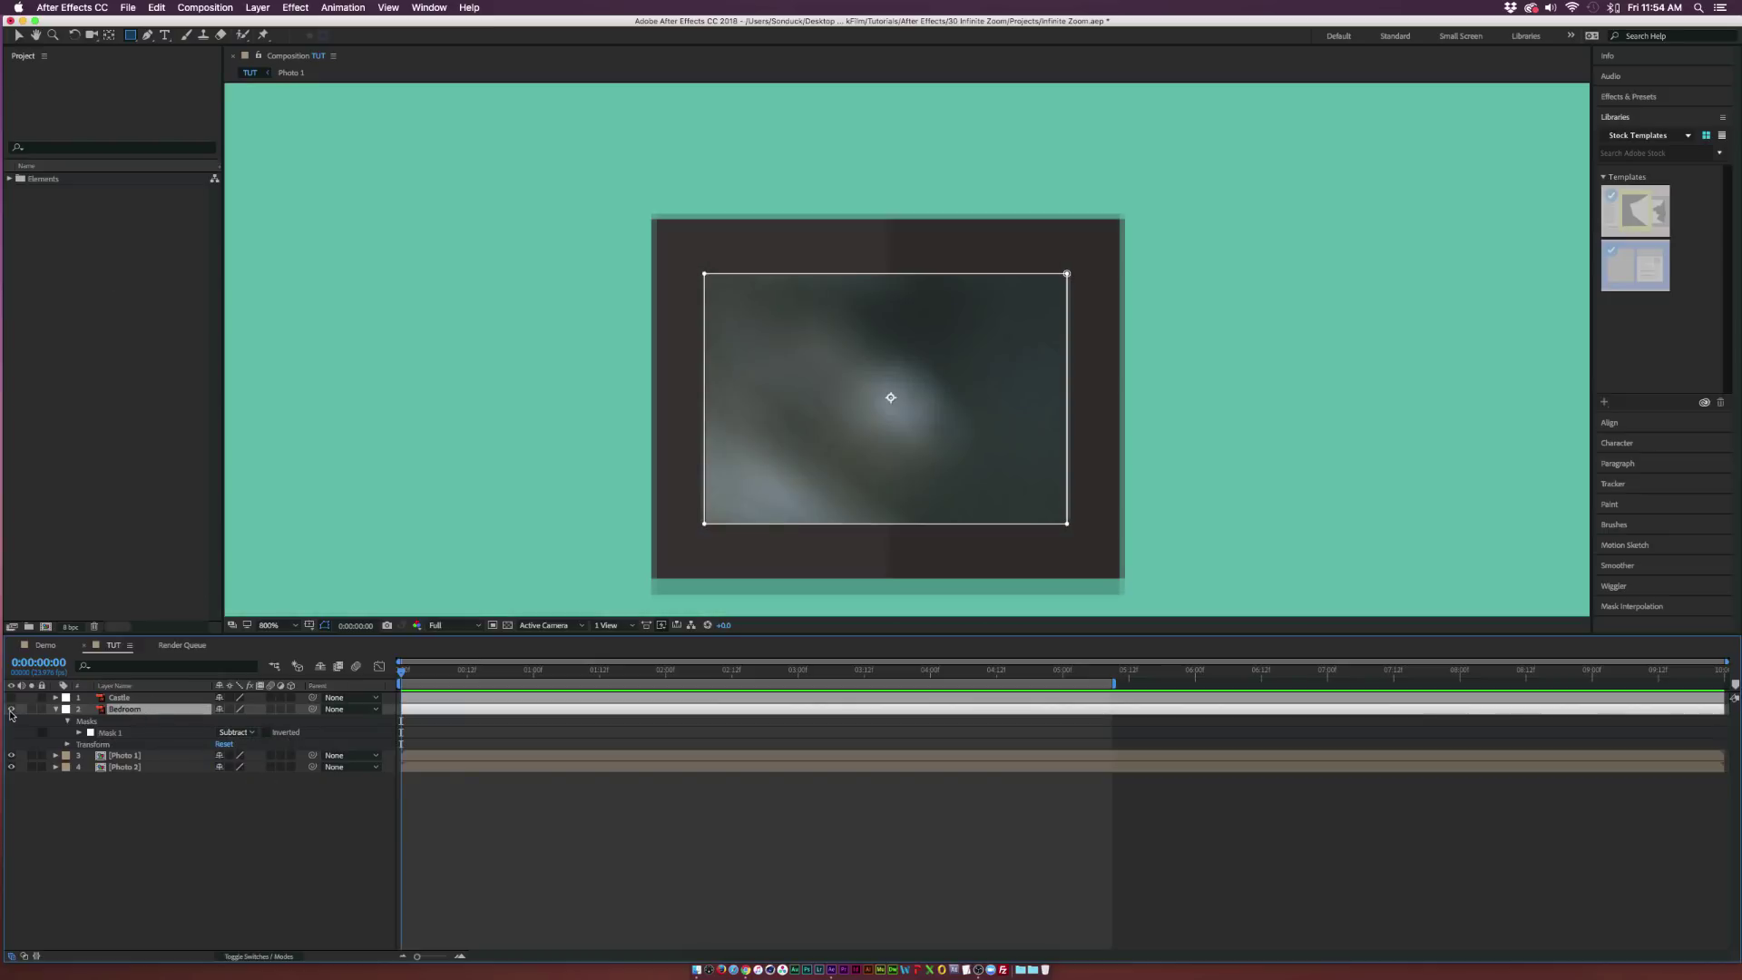
scroll(757, 460, "down", 3)
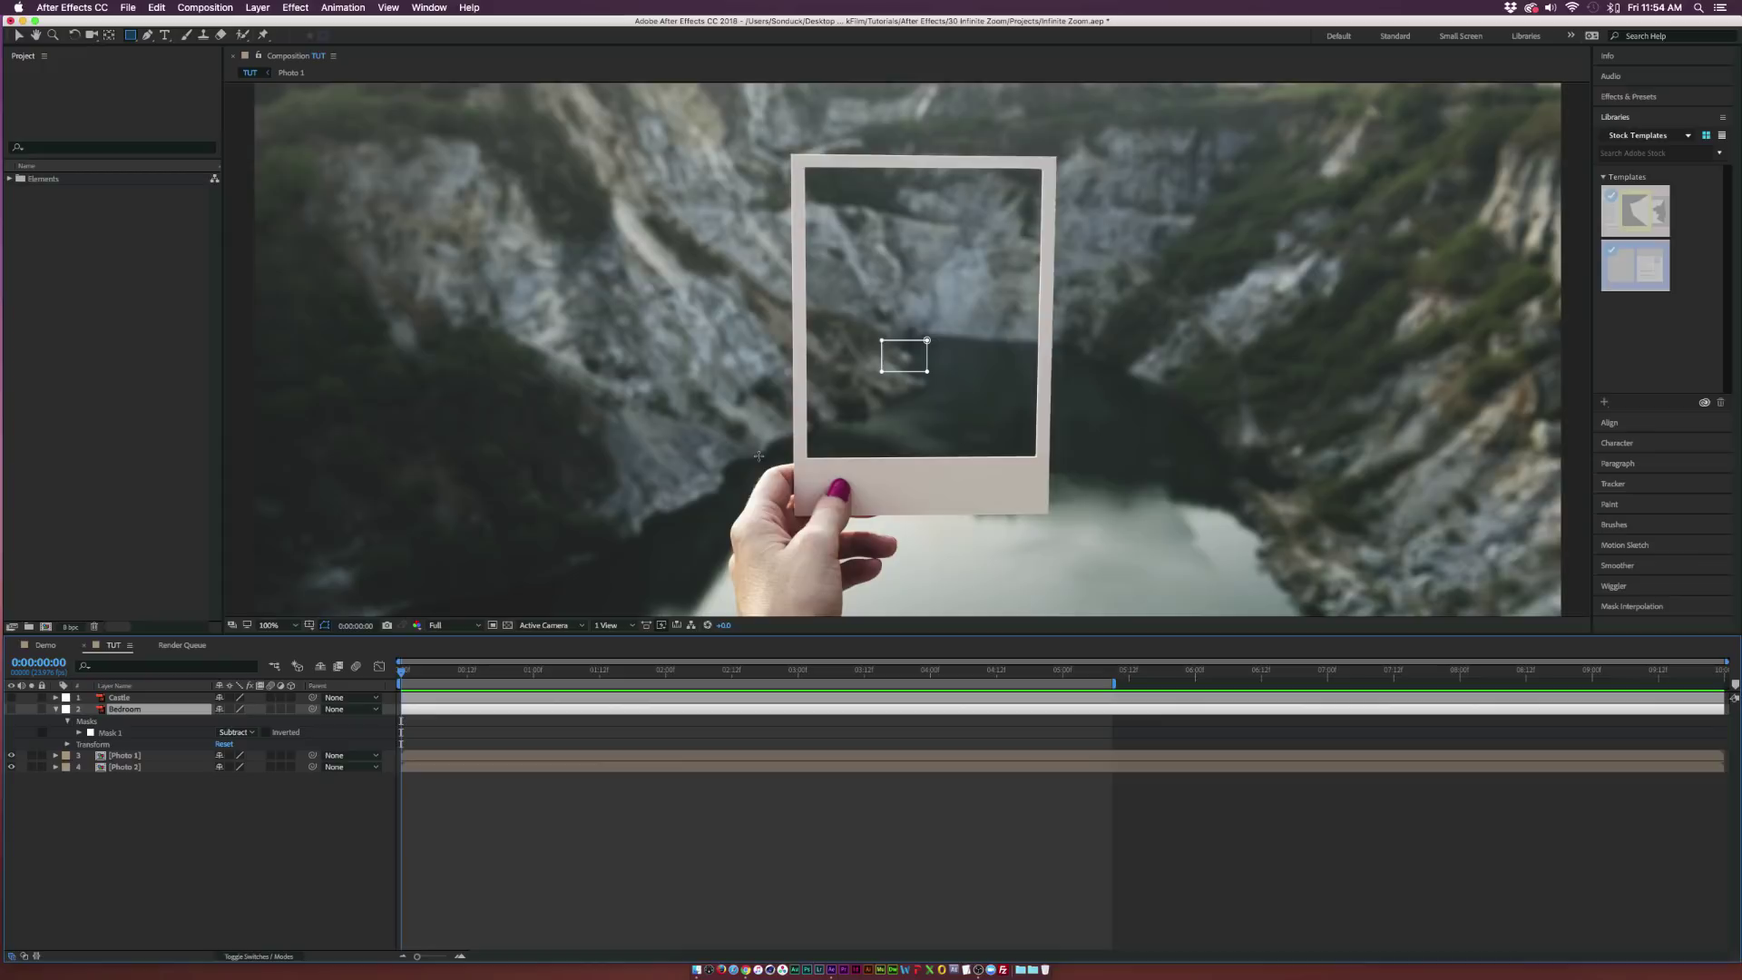
Step: Move Photo 1's anchor point up into the polaroid
scroll(806, 388, "down", 2)
left_click(141, 756)
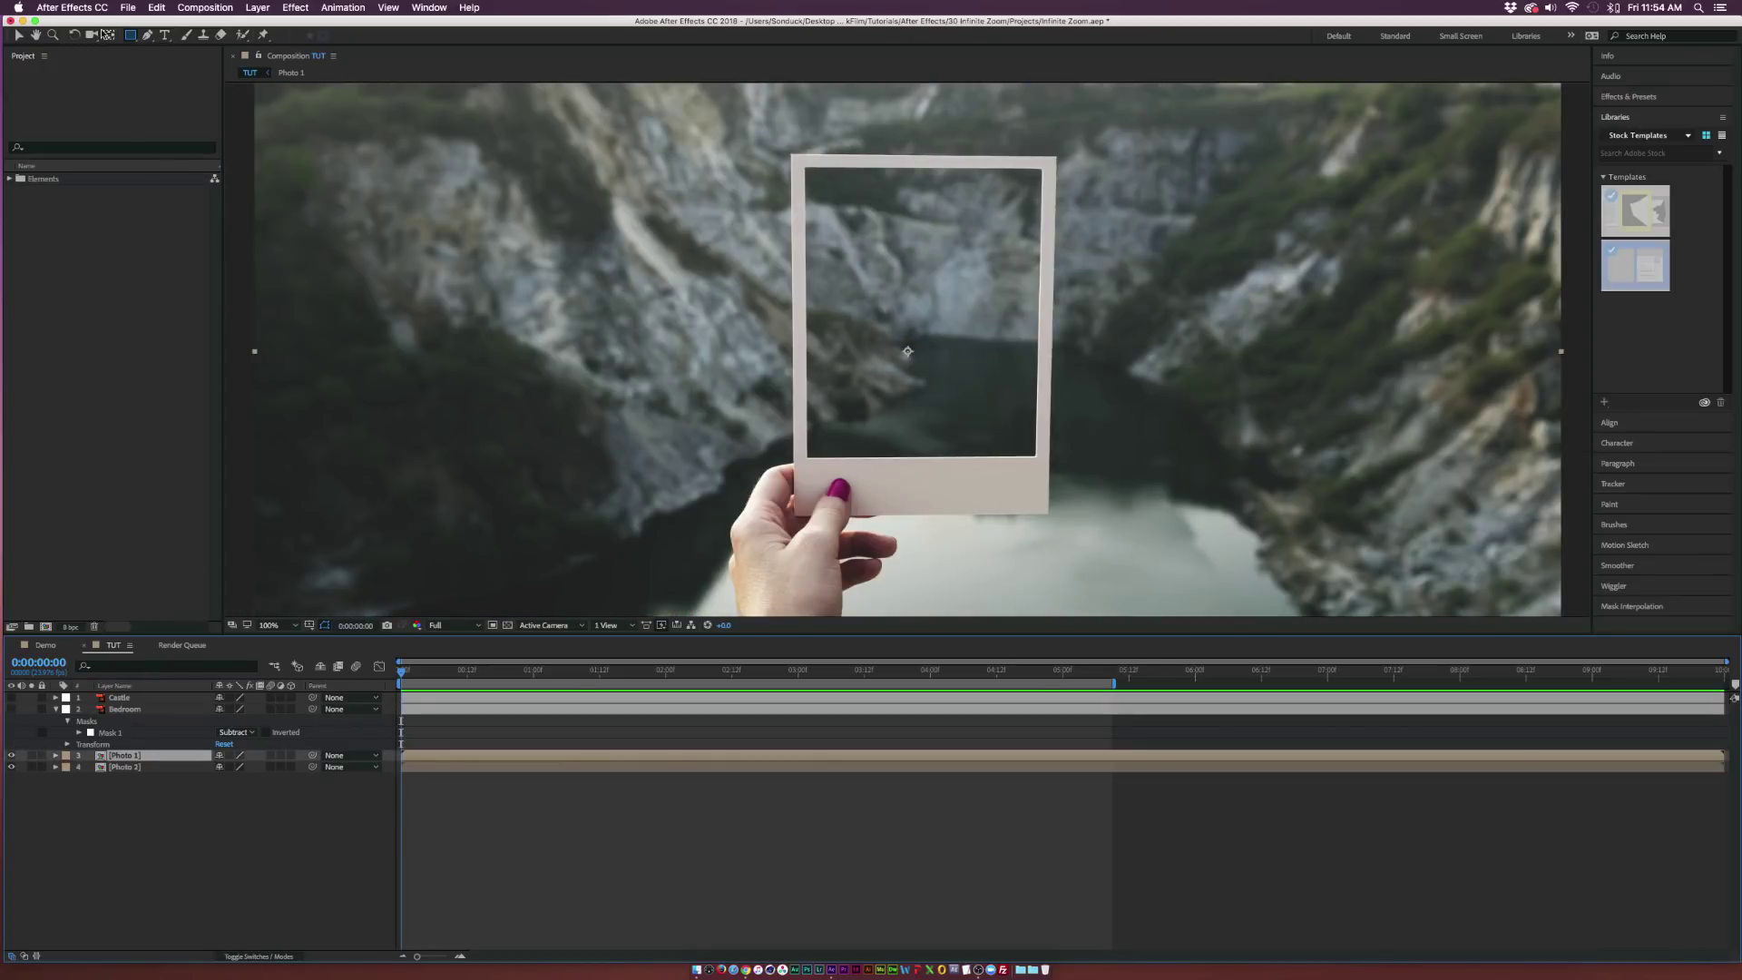
left_click(109, 35)
left_click_drag(914, 349, 922, 302)
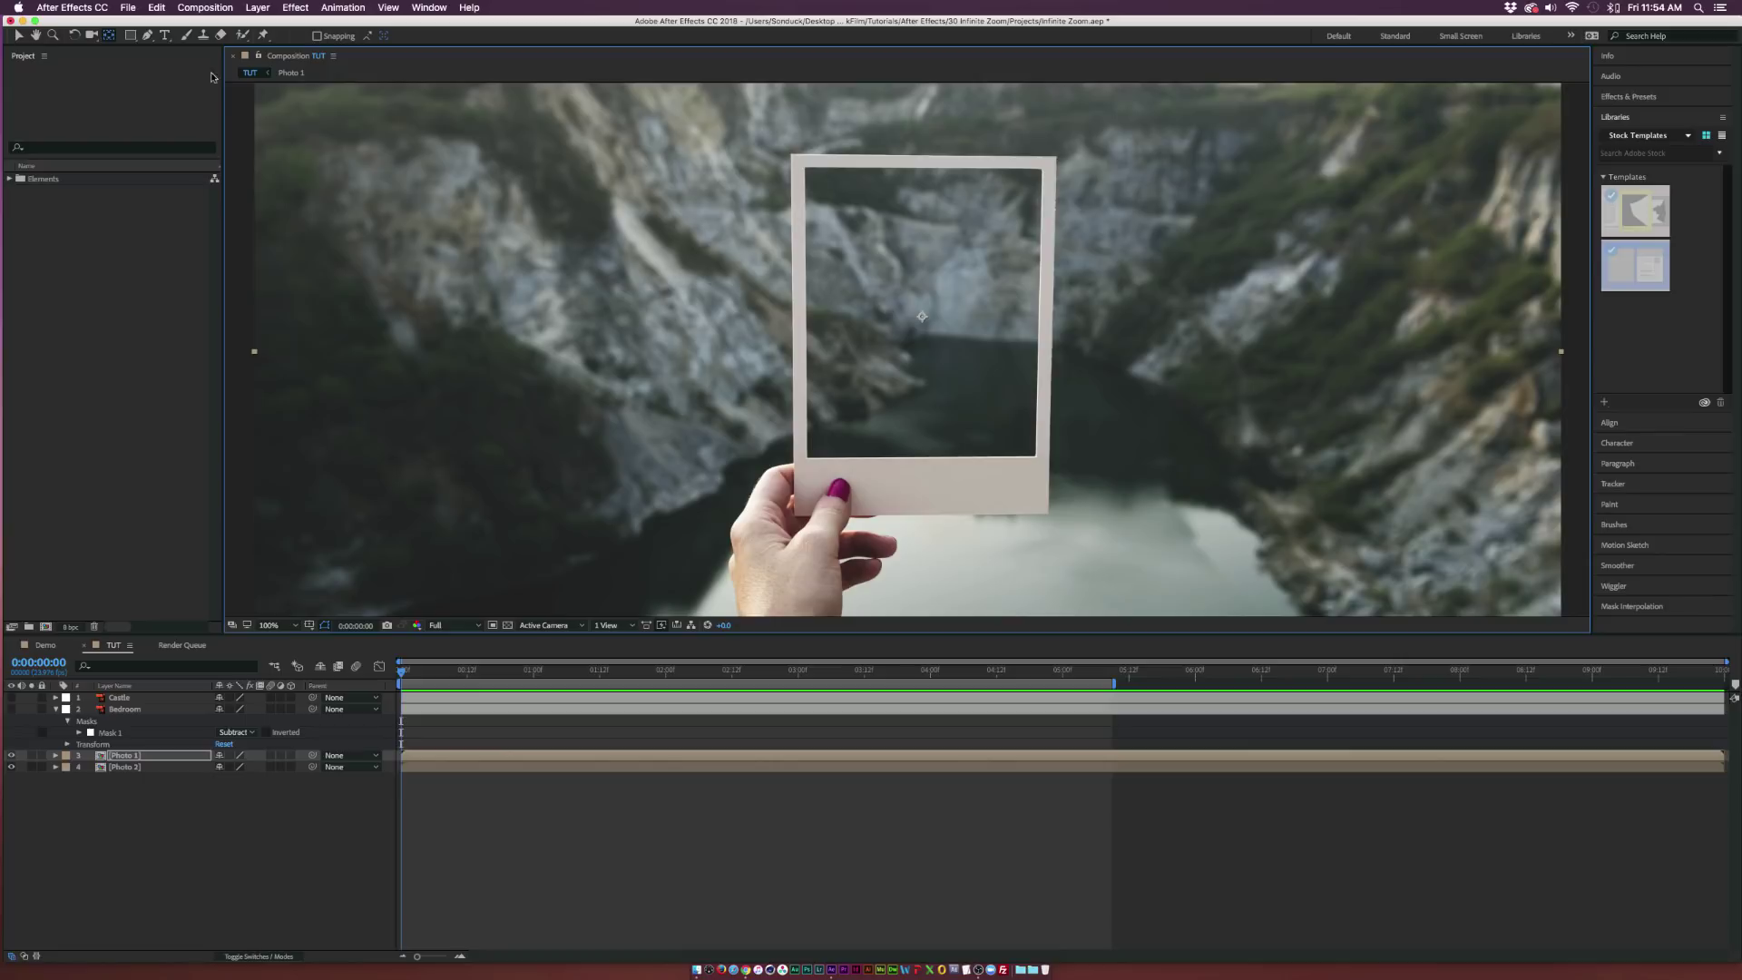
Step: Draw a closed four-corner Pen mask around the polaroid's inner window
left_click(147, 34)
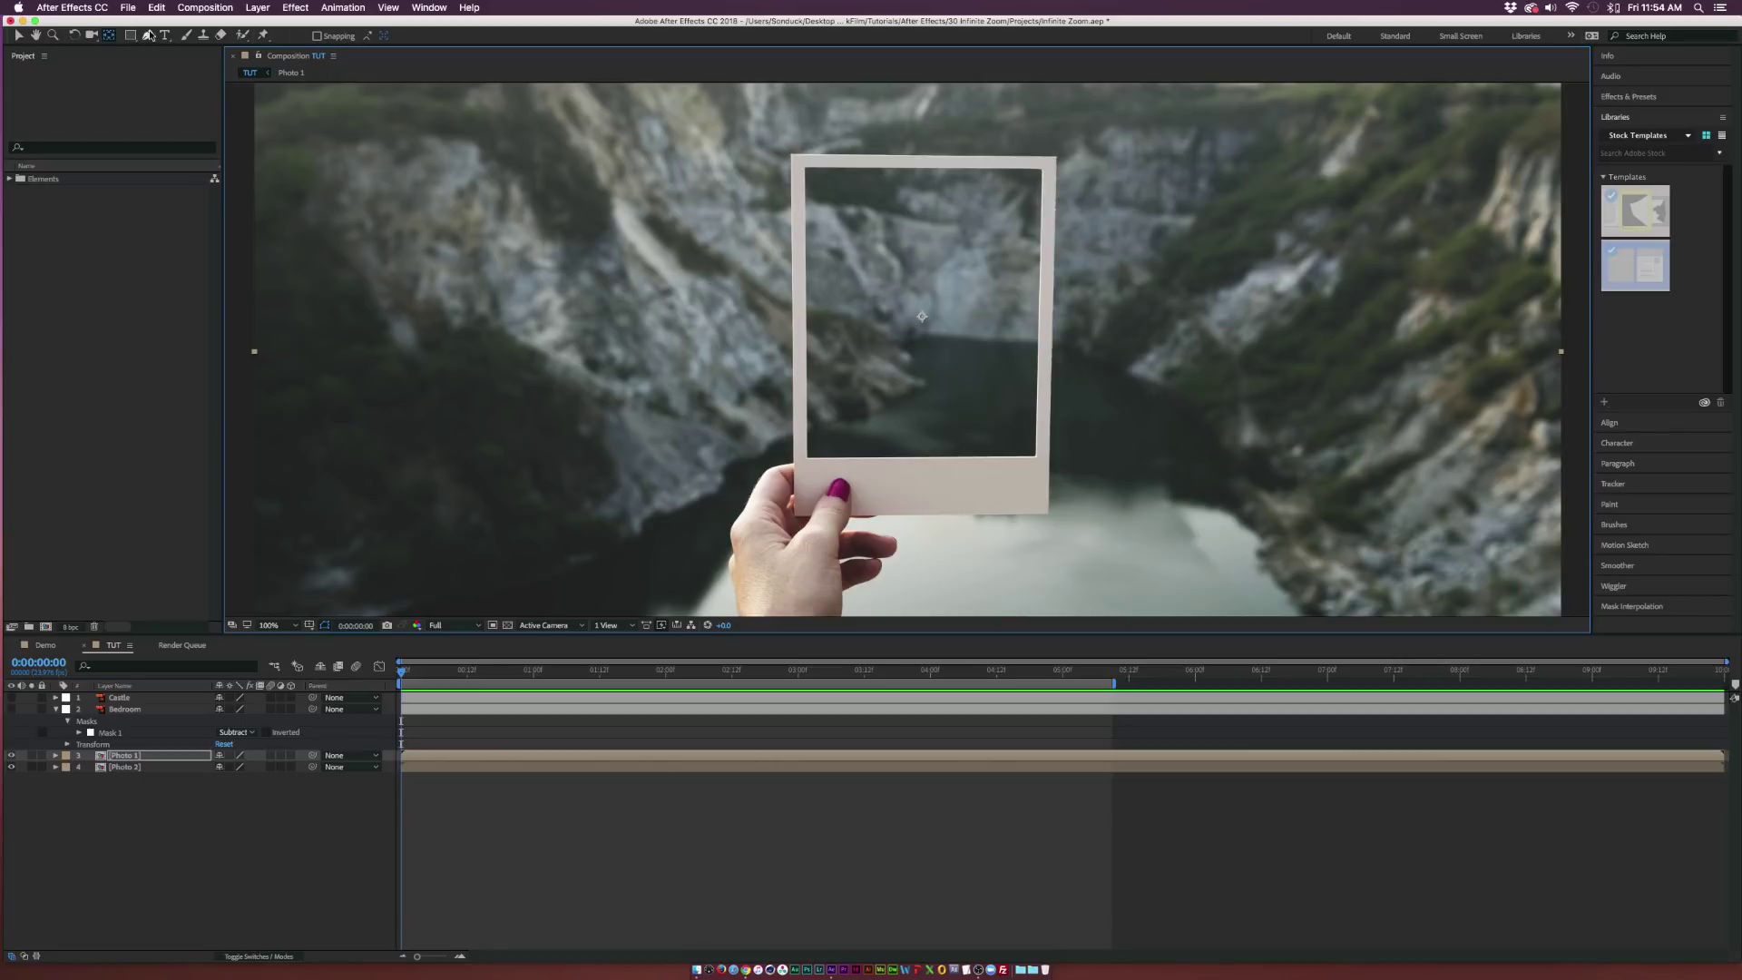
left_click(805, 168)
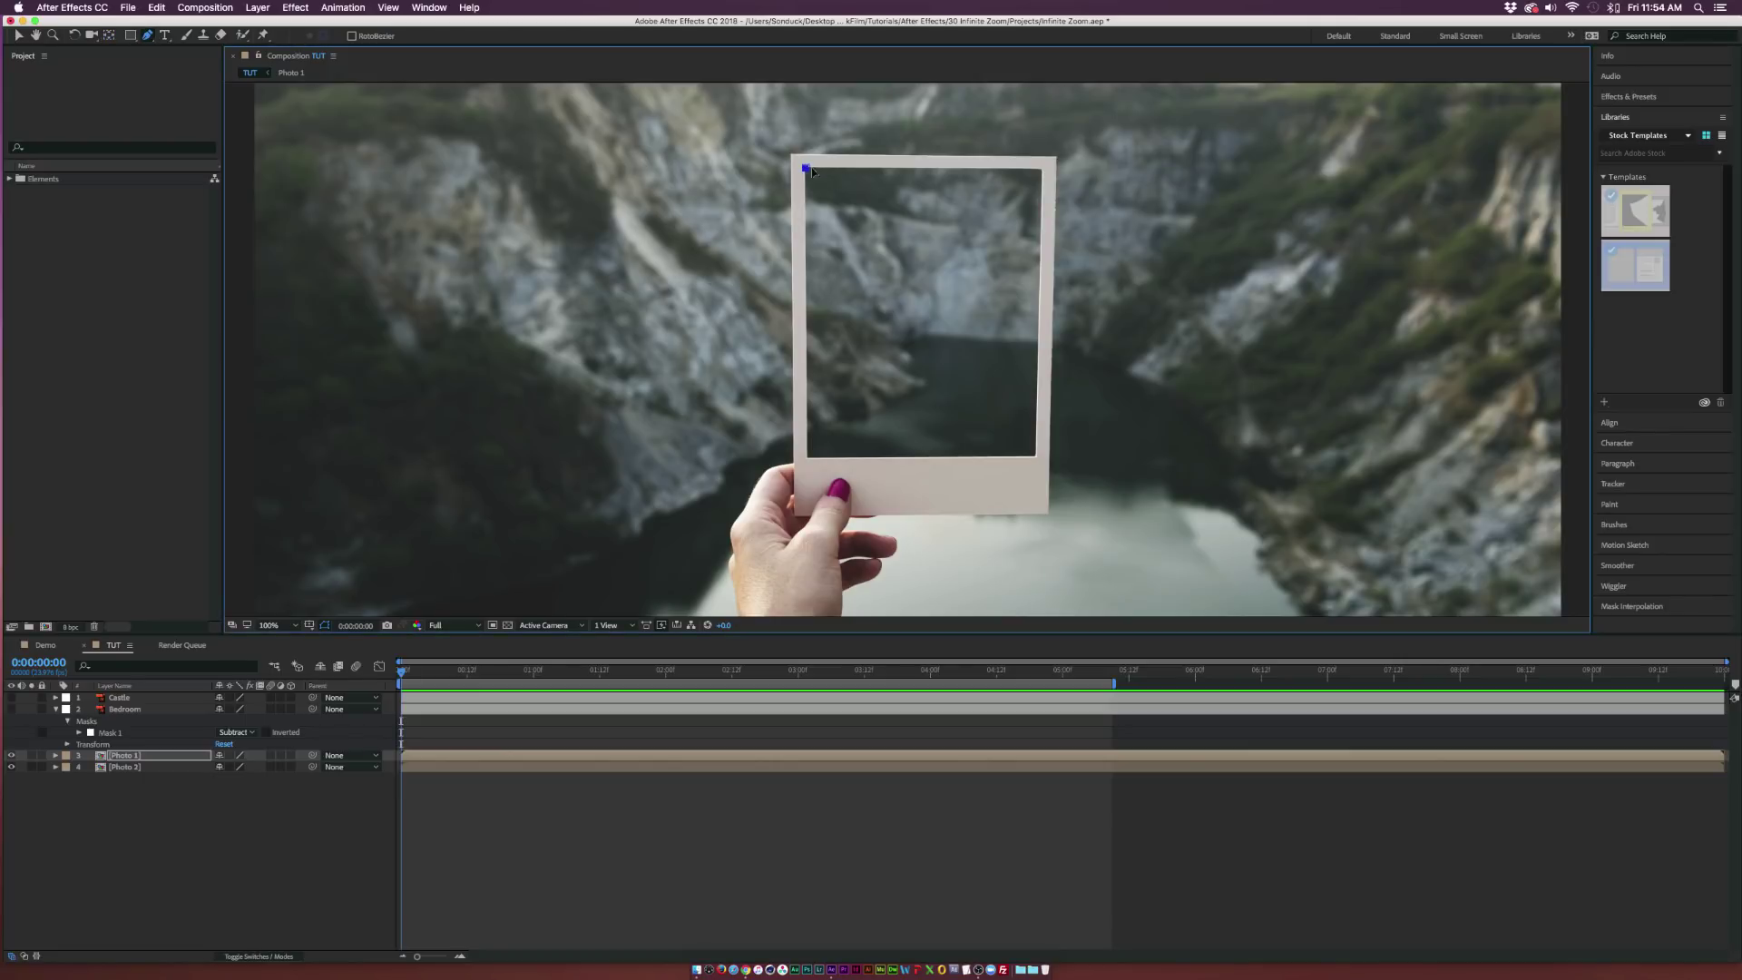
left_click(1040, 170)
left_click(1034, 455)
left_click(809, 455)
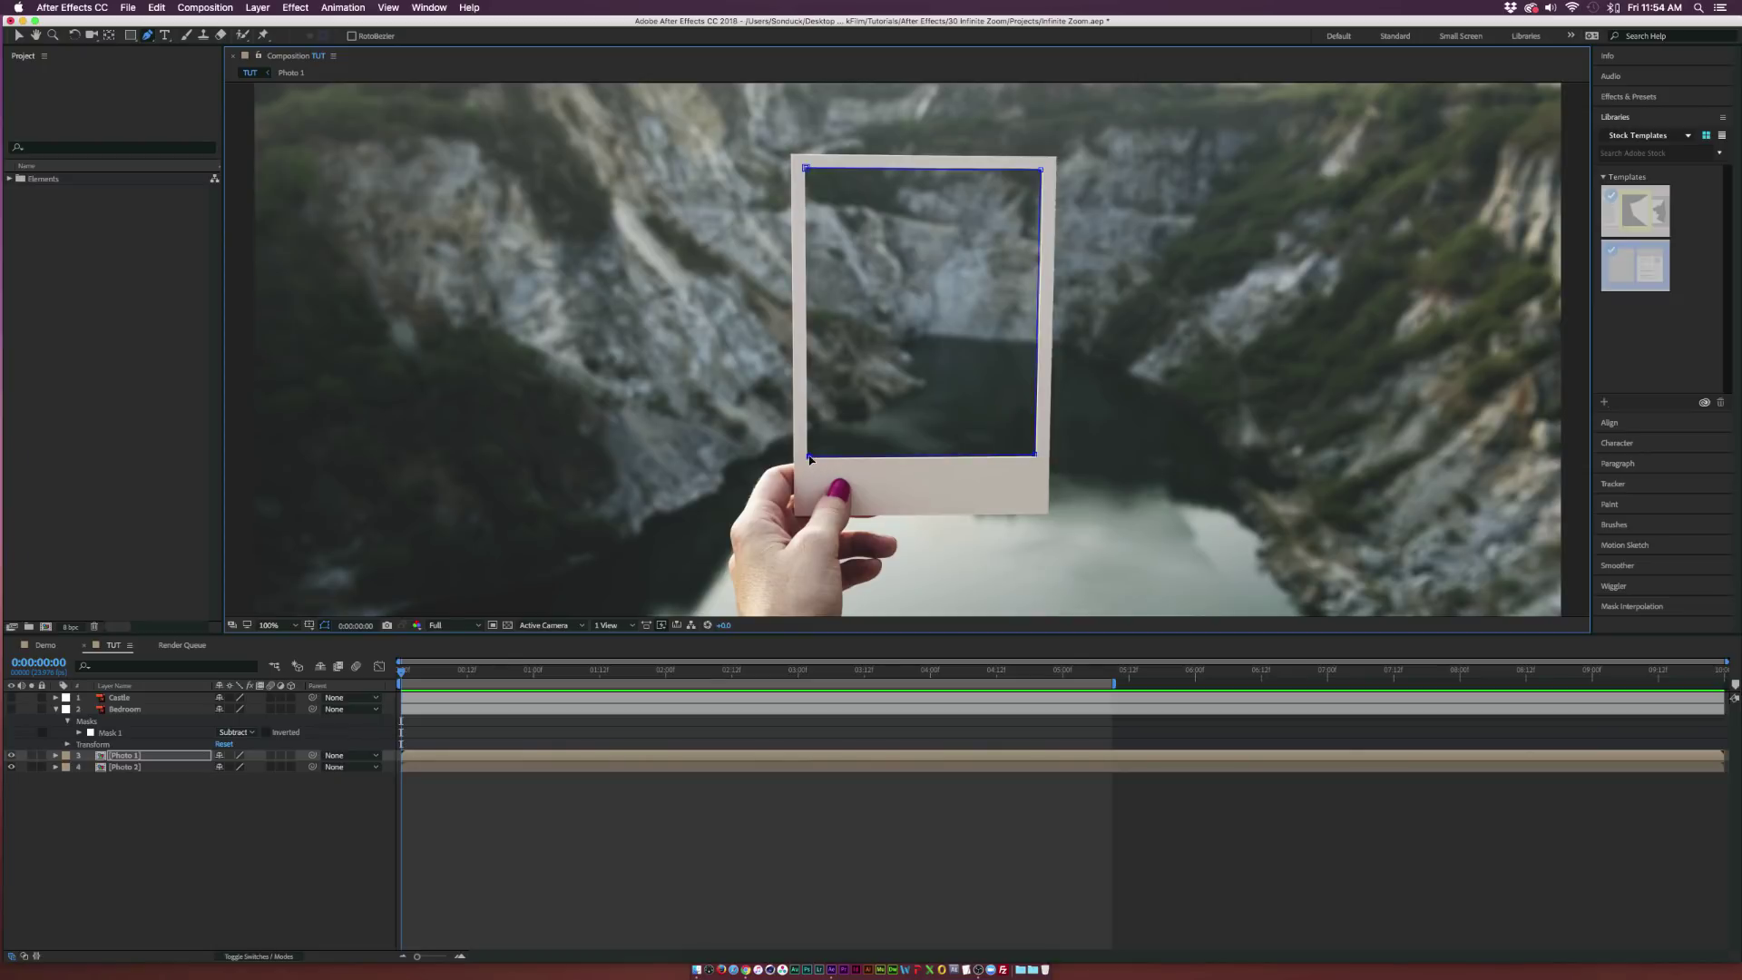
left_click(806, 168)
Step: Set Photo 1's Mask 1 to Subtract and turn on the transparency grid
key("m")
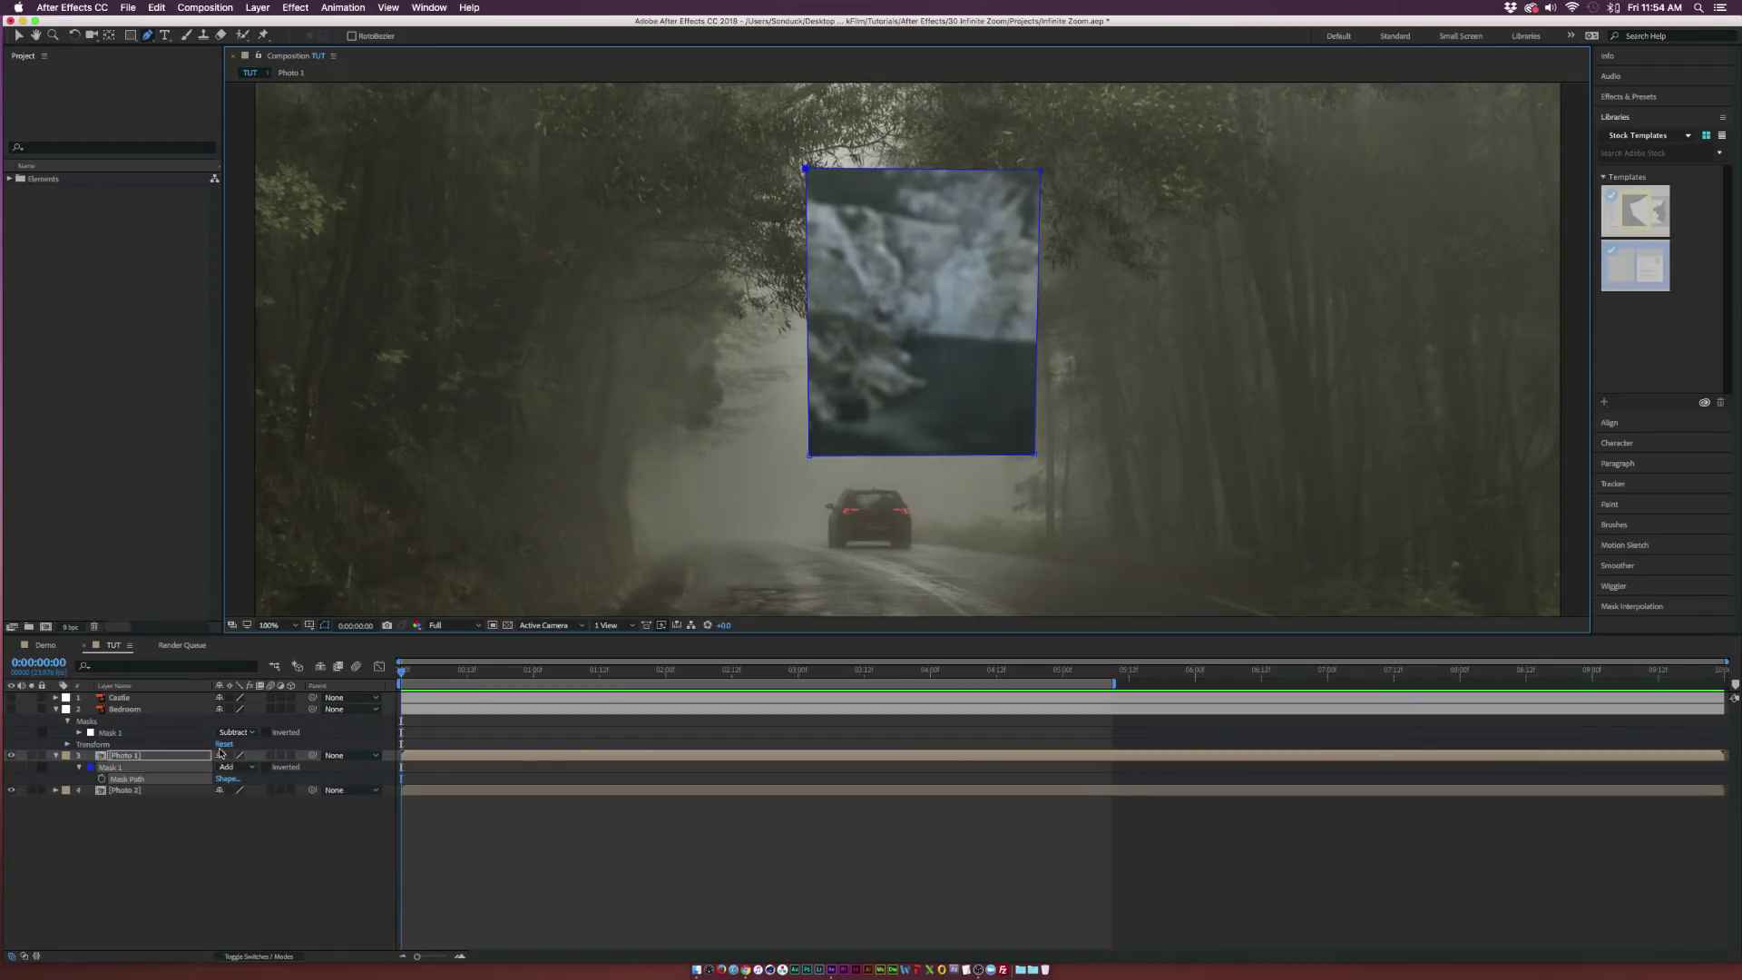
left_click(225, 767)
left_click(238, 793)
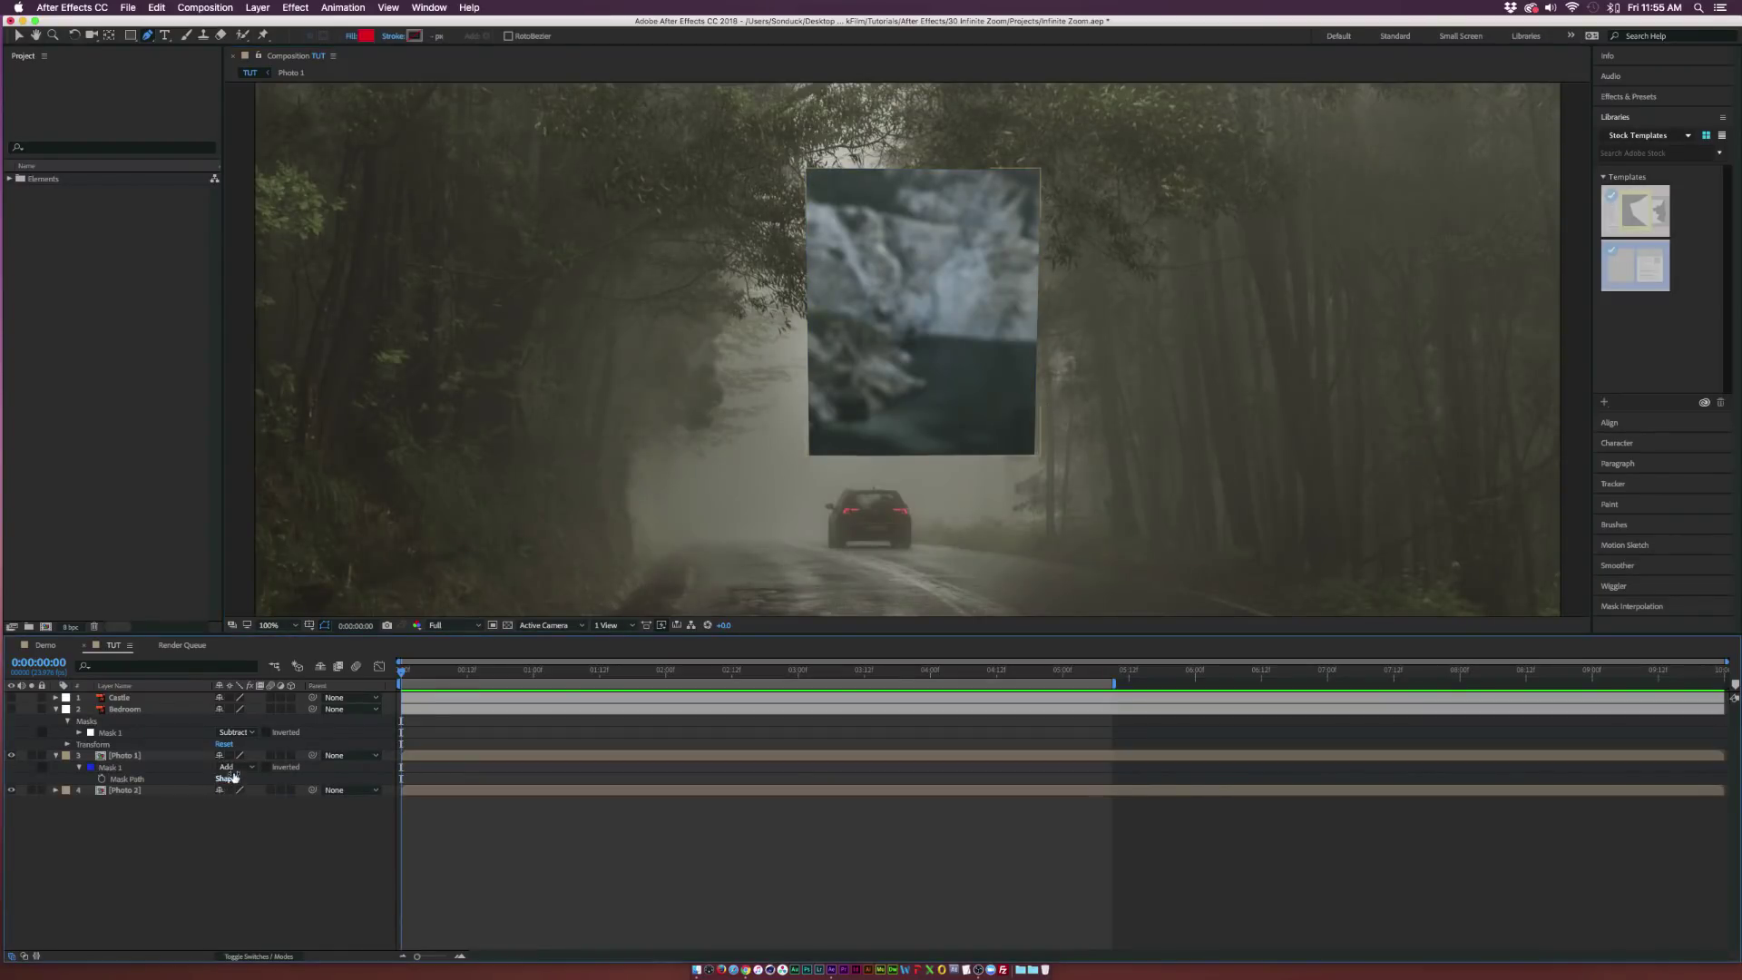
left_click(227, 767)
left_click(236, 807)
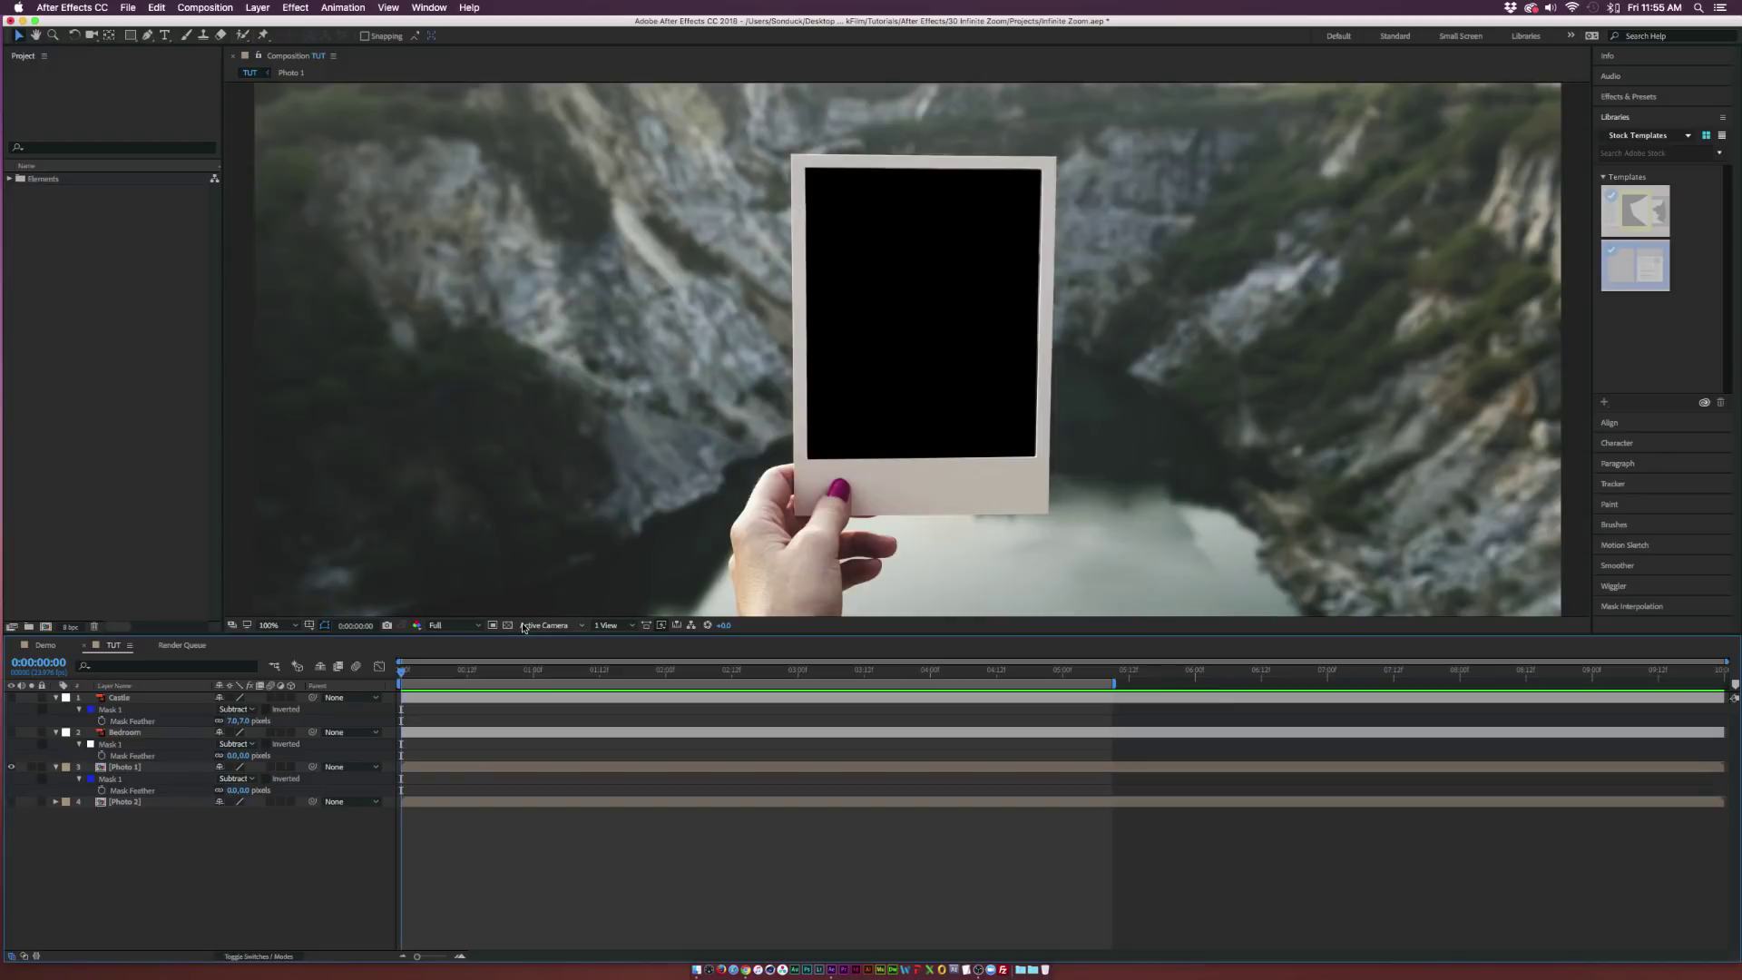
left_click(508, 625)
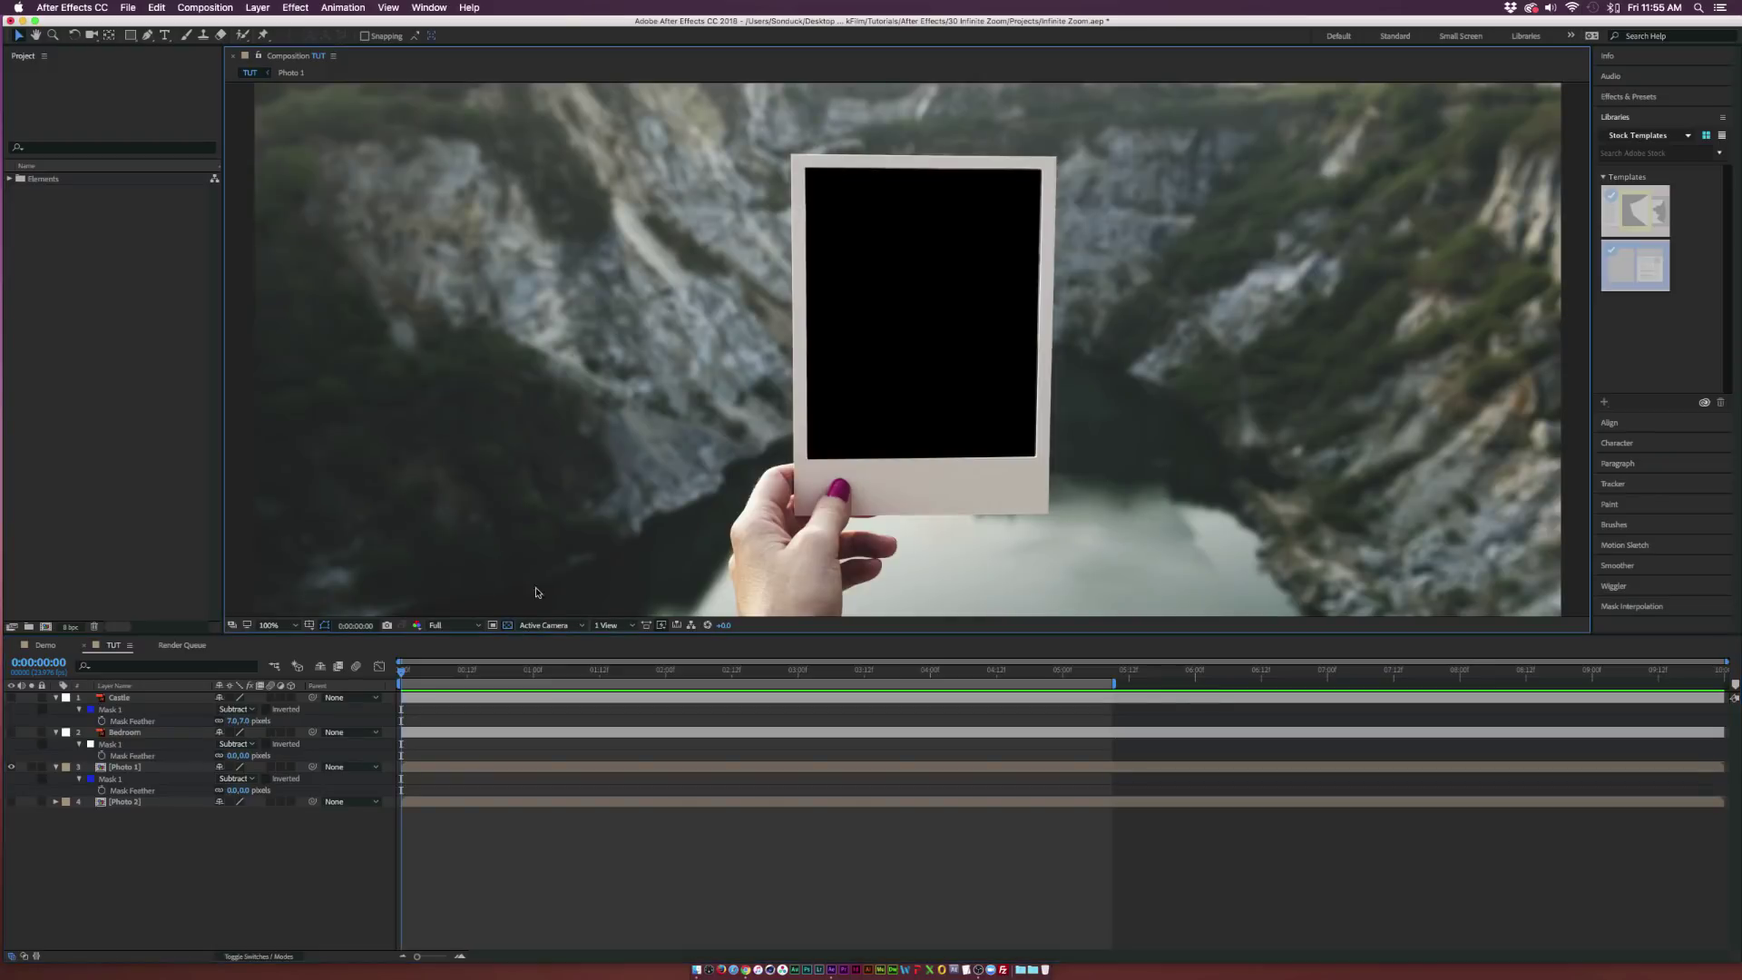
Step: Turn off the transparency grid, zoom the viewer to 50%, and make all four layers visible
left_click(508, 625)
left_click(11, 801)
left_click(11, 767)
key("comma")
key("comma")
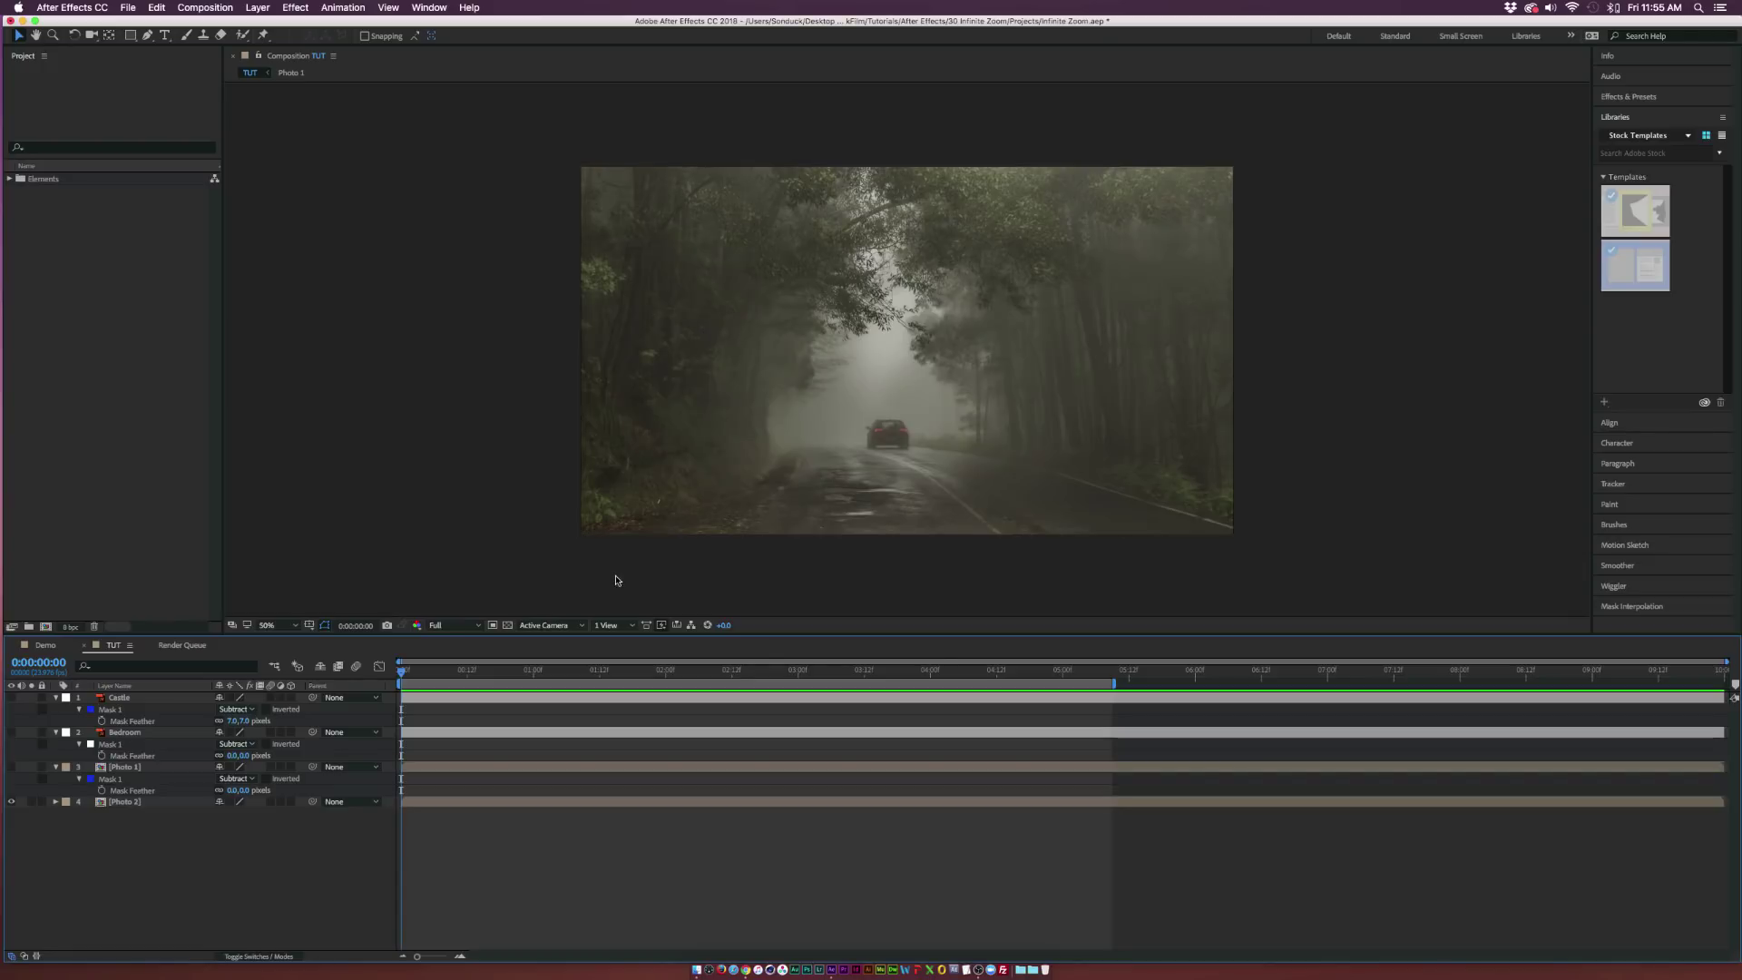
left_click(11, 767)
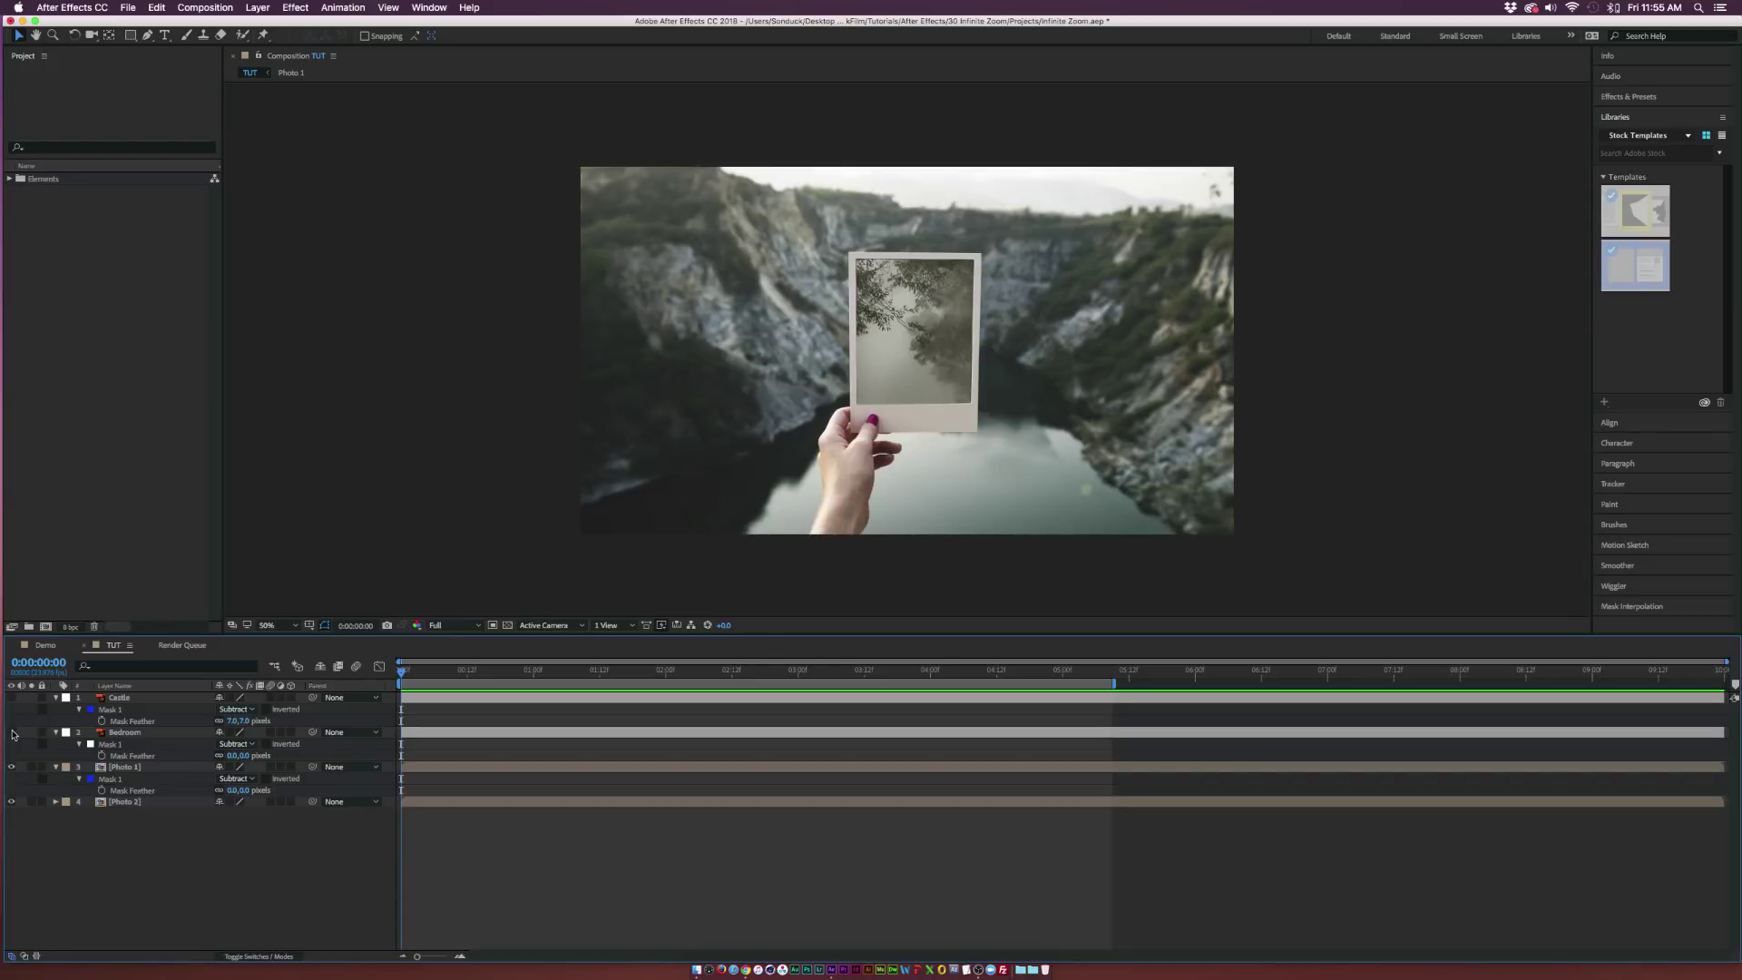
left_click(11, 732)
left_click(11, 697)
Step: Collapse the layer properties and show only the Castle layer's Scale
key("u")
left_click(136, 732)
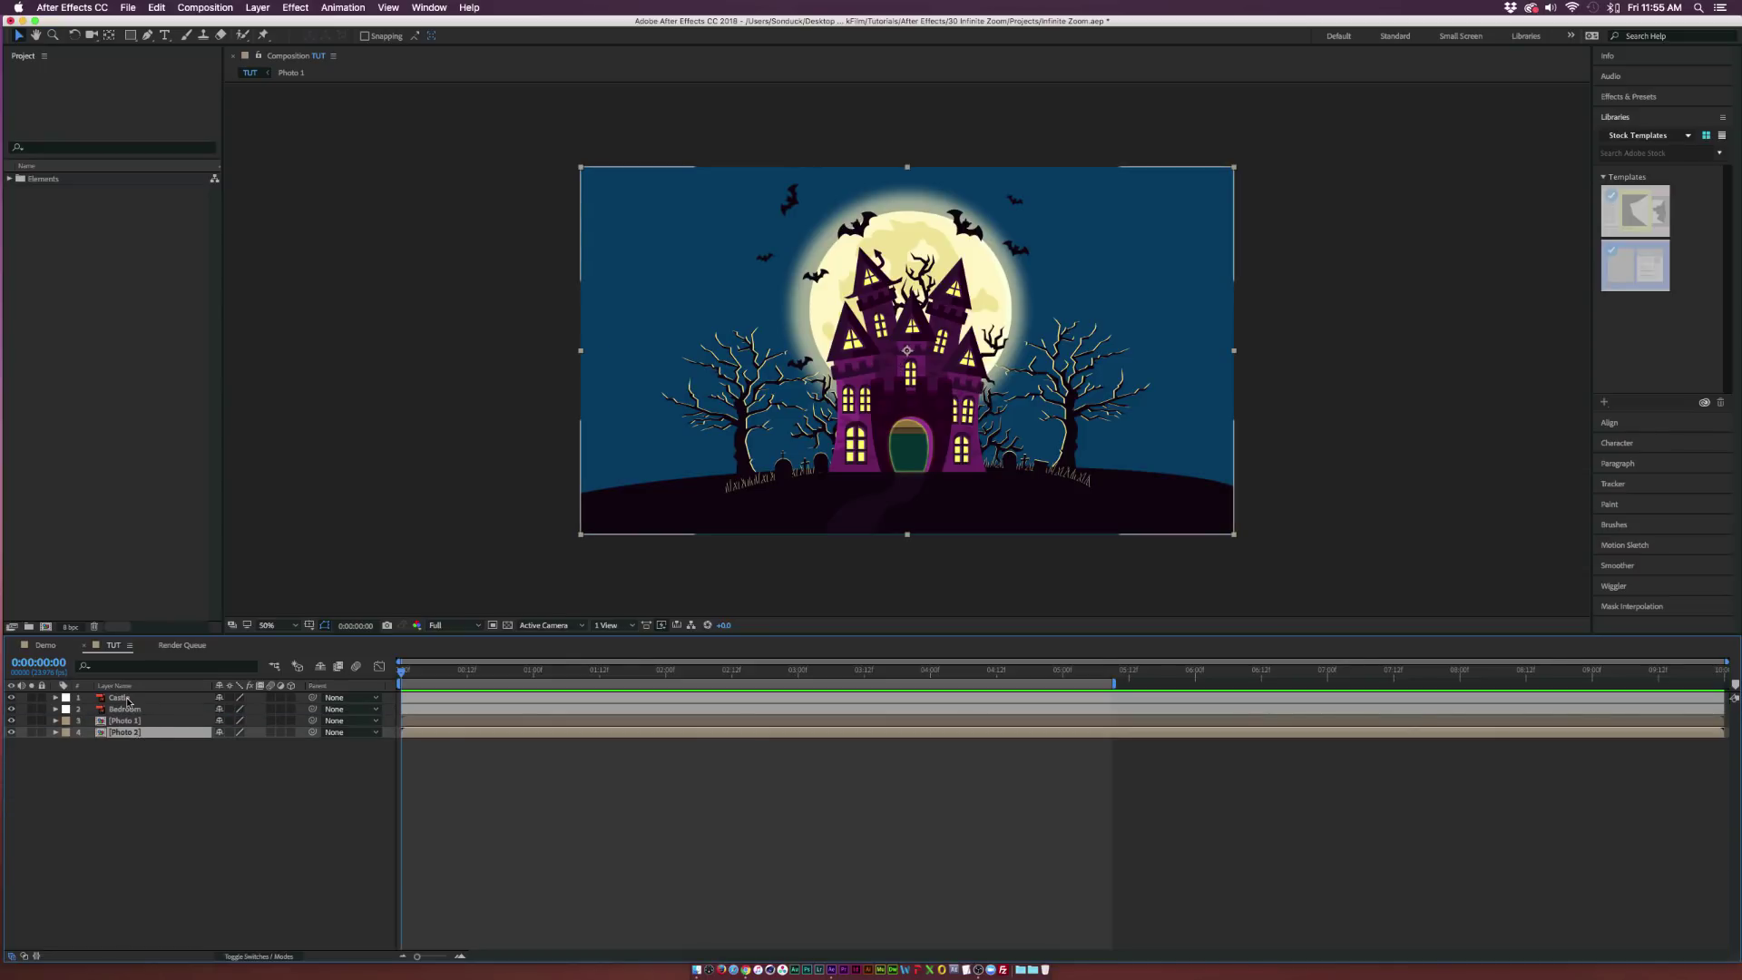
left_click(127, 699)
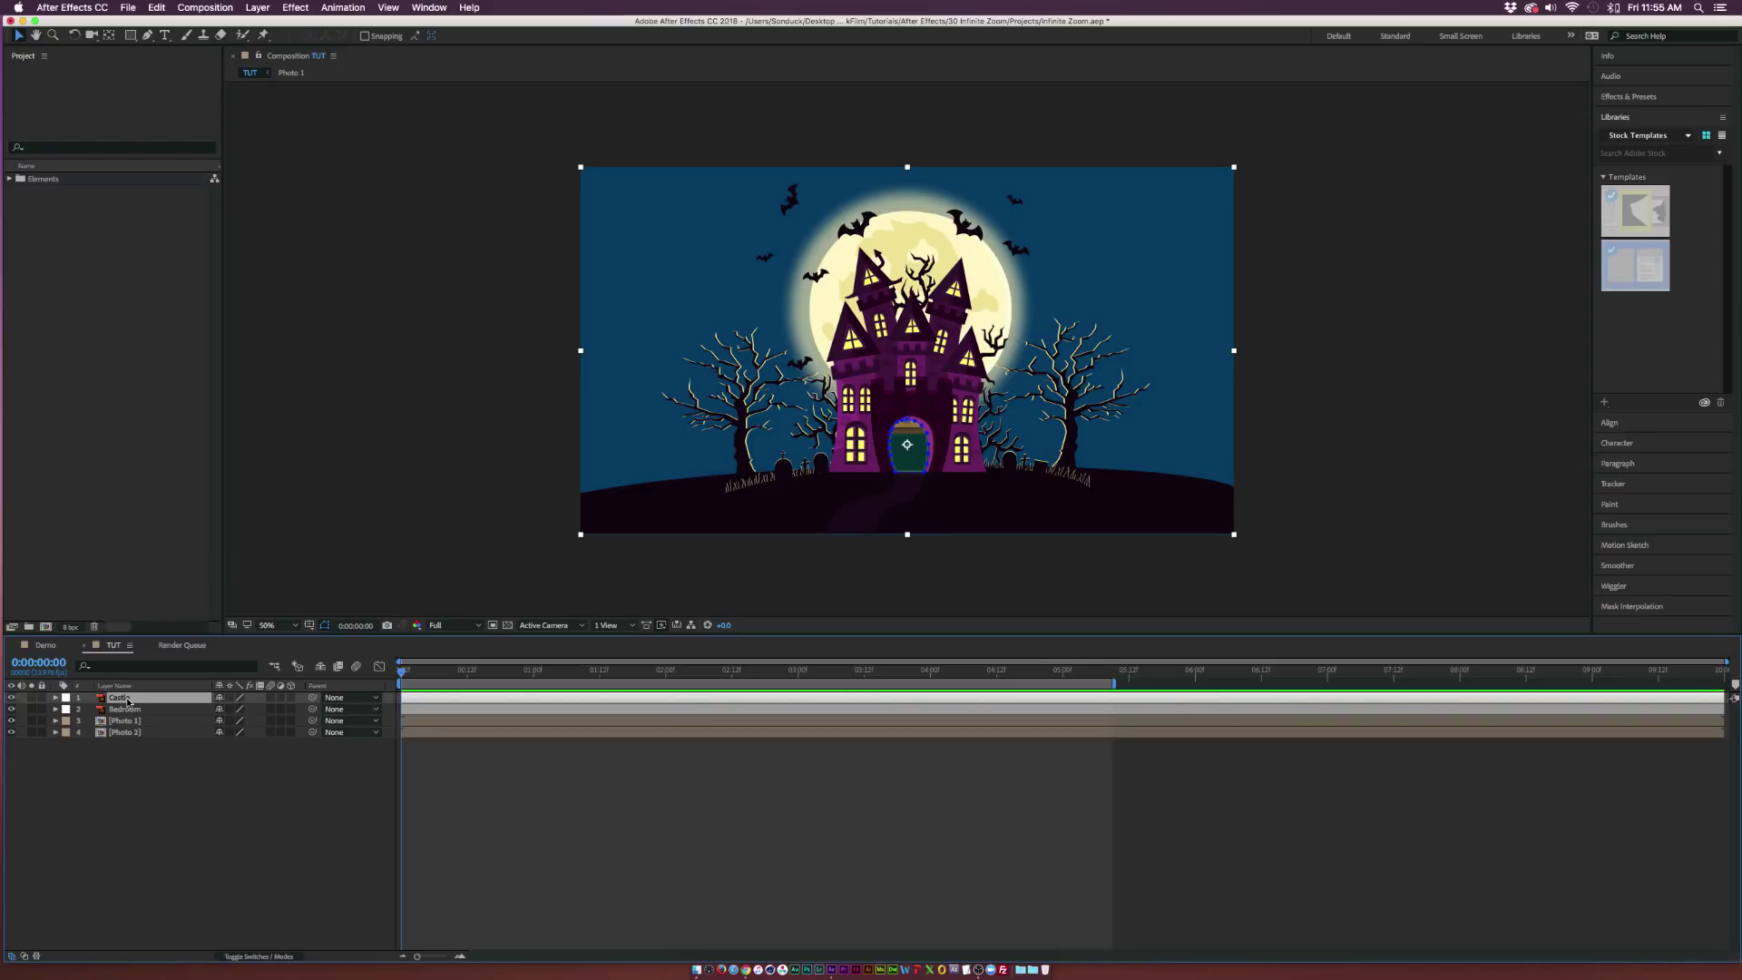
key("s")
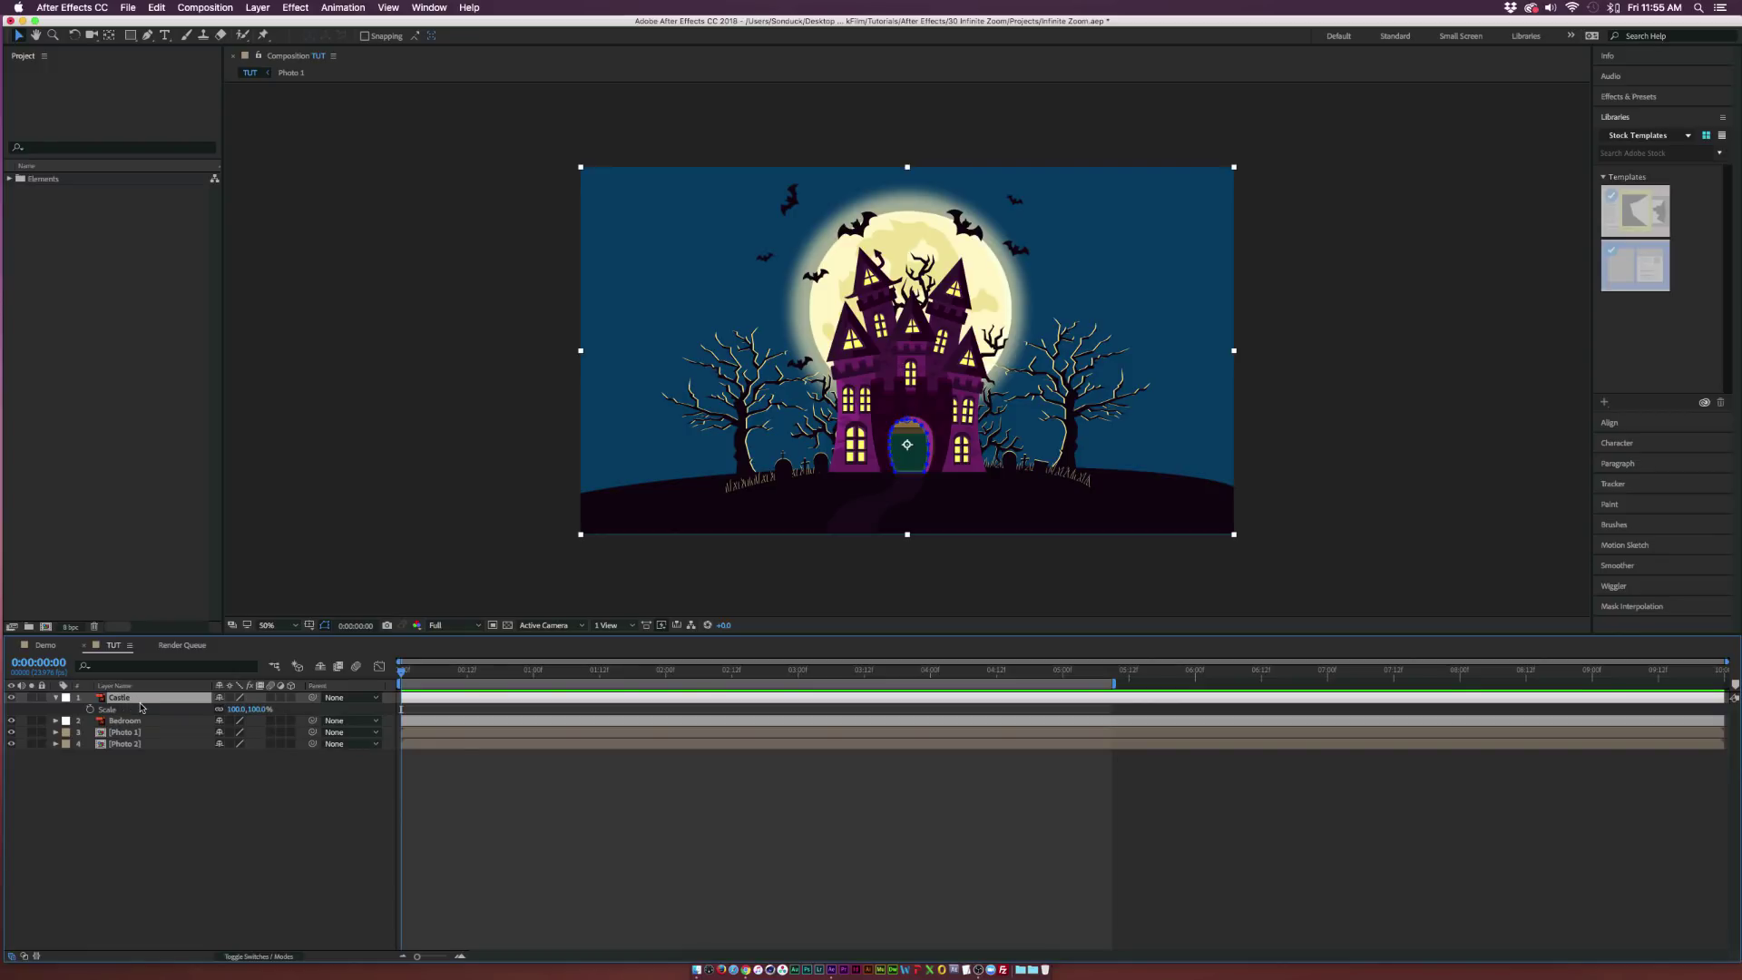
Step: Keyframe Castle's Scale from 100% at the start up to 16482% so the door fills the frame
left_click(90, 710)
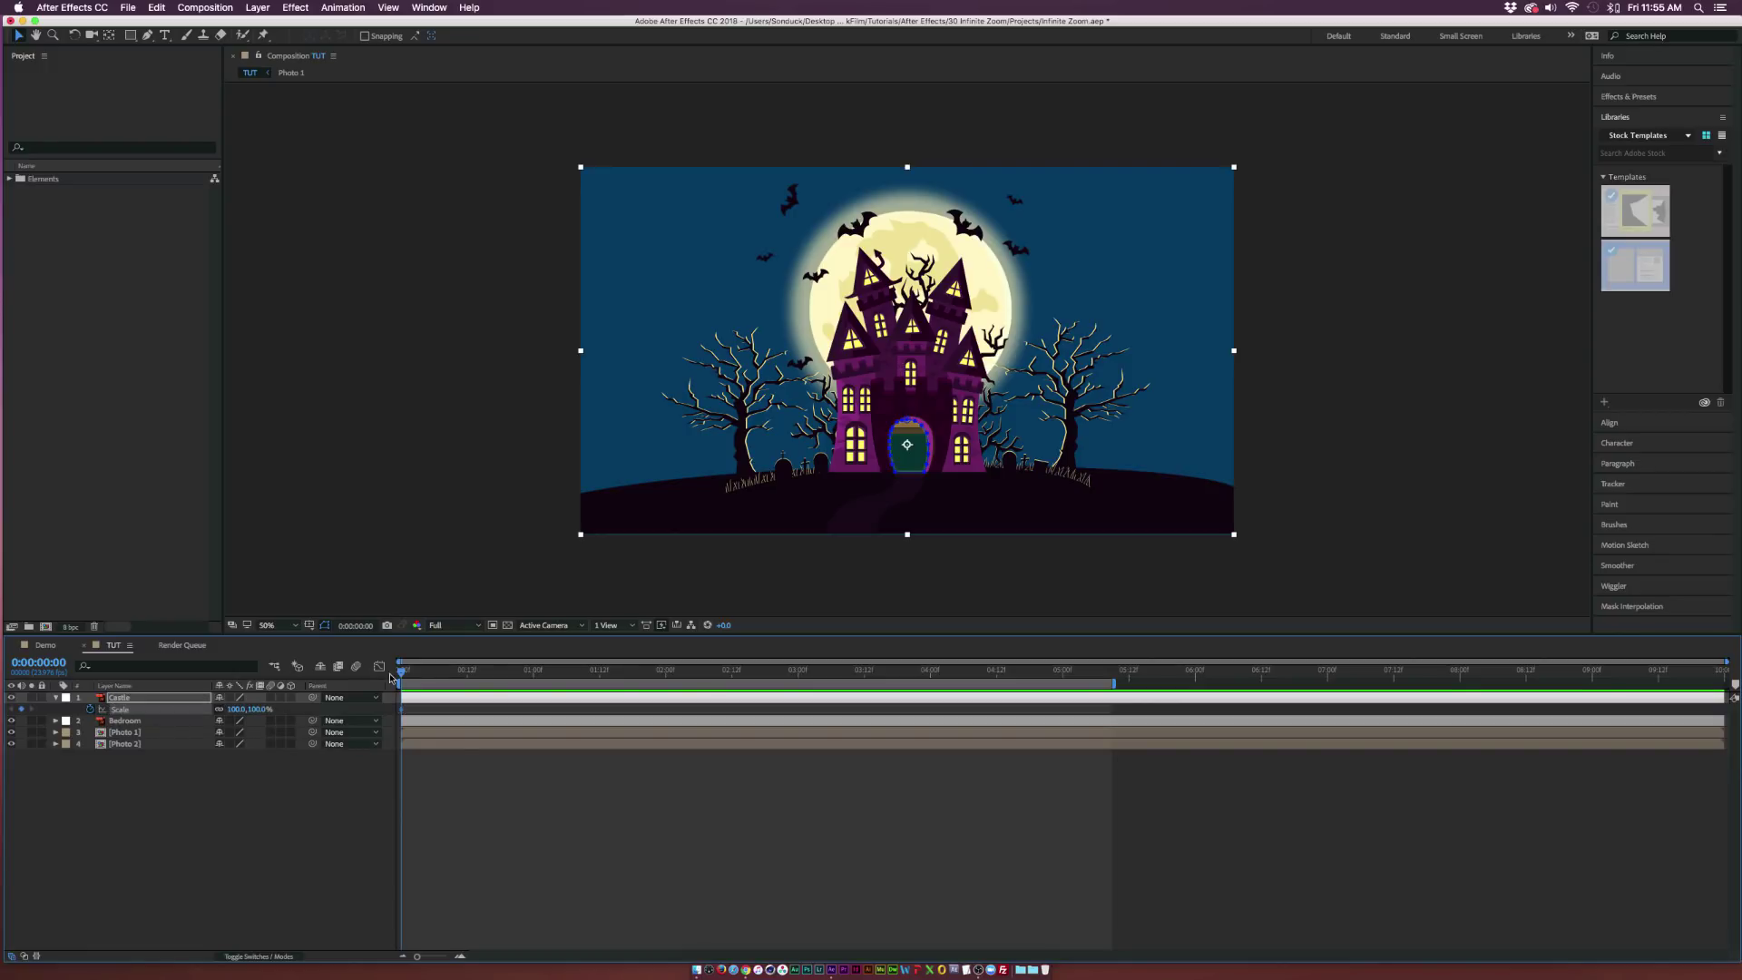
left_click_drag(402, 673, 571, 683)
left_click_drag(230, 709, 233, 708)
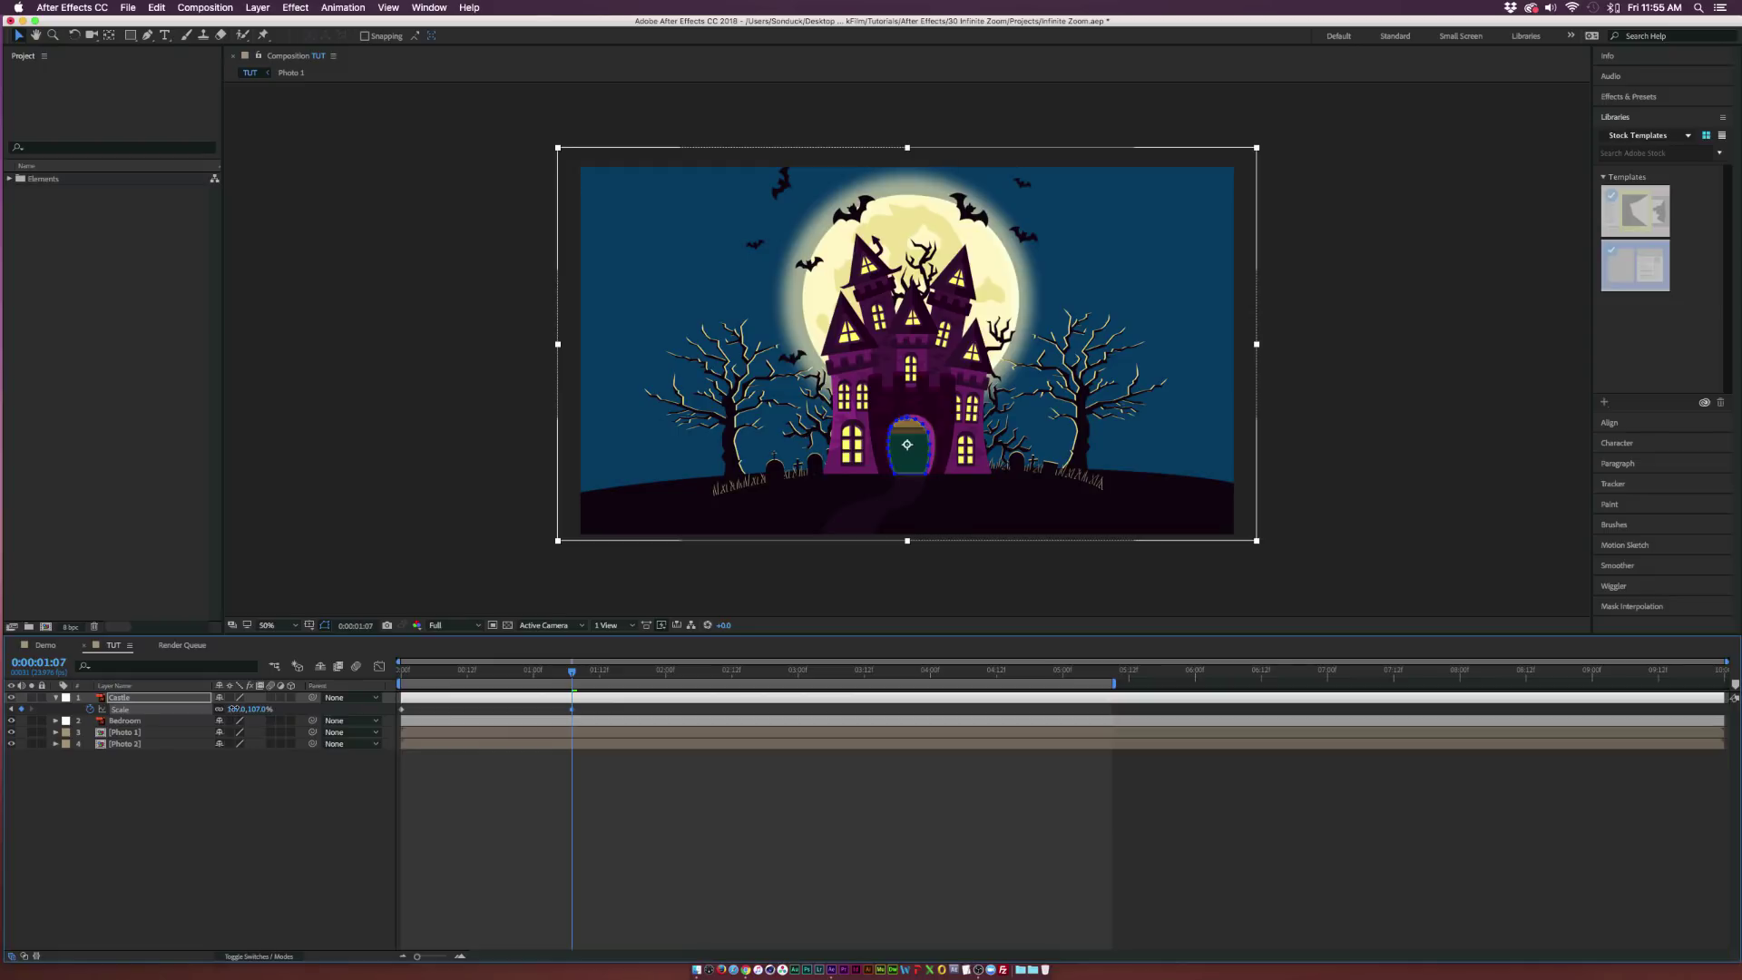
left_click(405, 673)
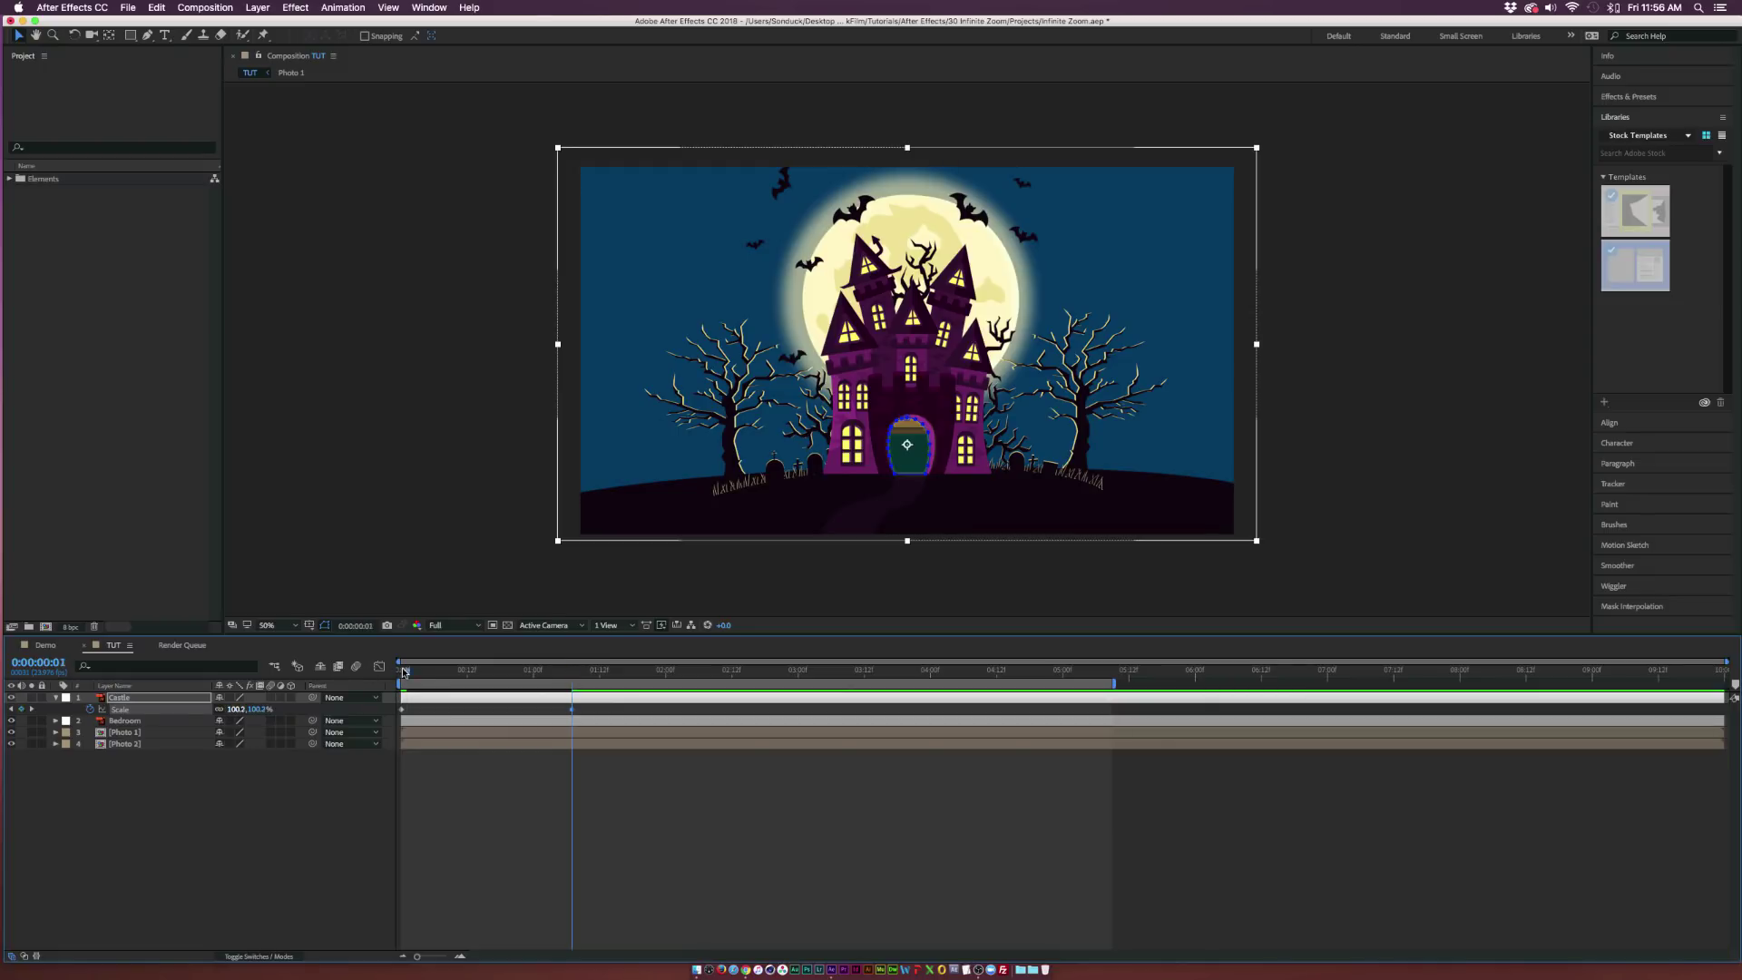
left_click_drag(430, 677, 561, 690)
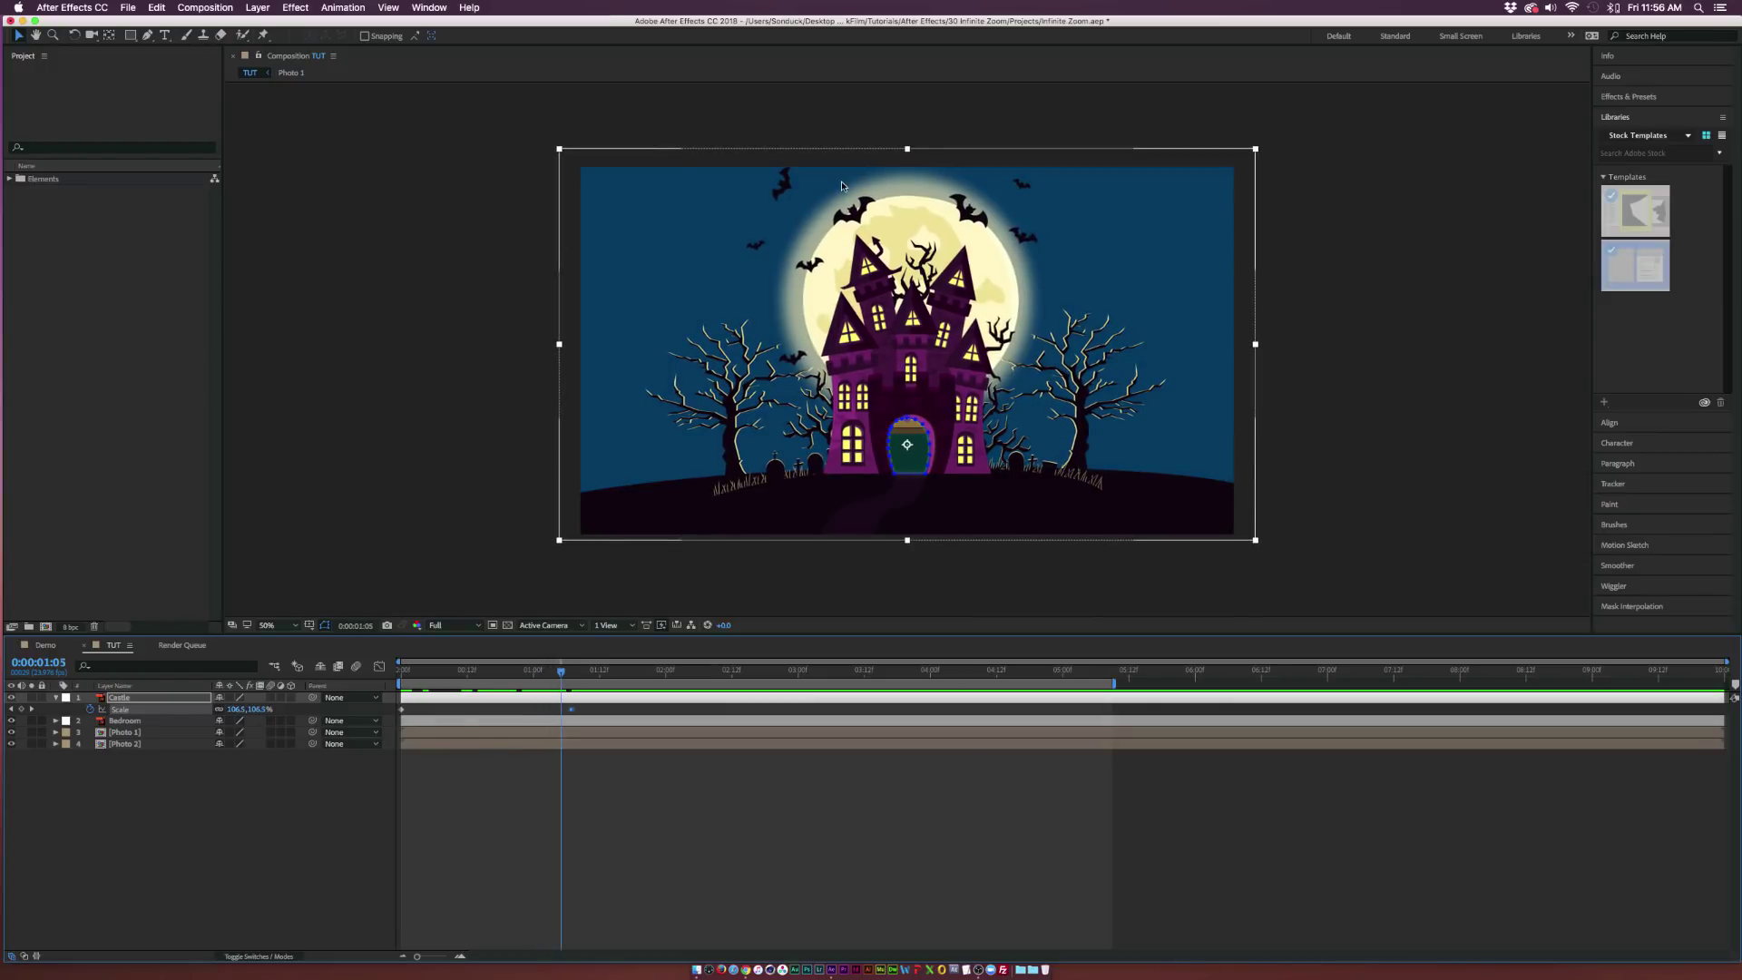
left_click_drag(493, 676, 629, 679)
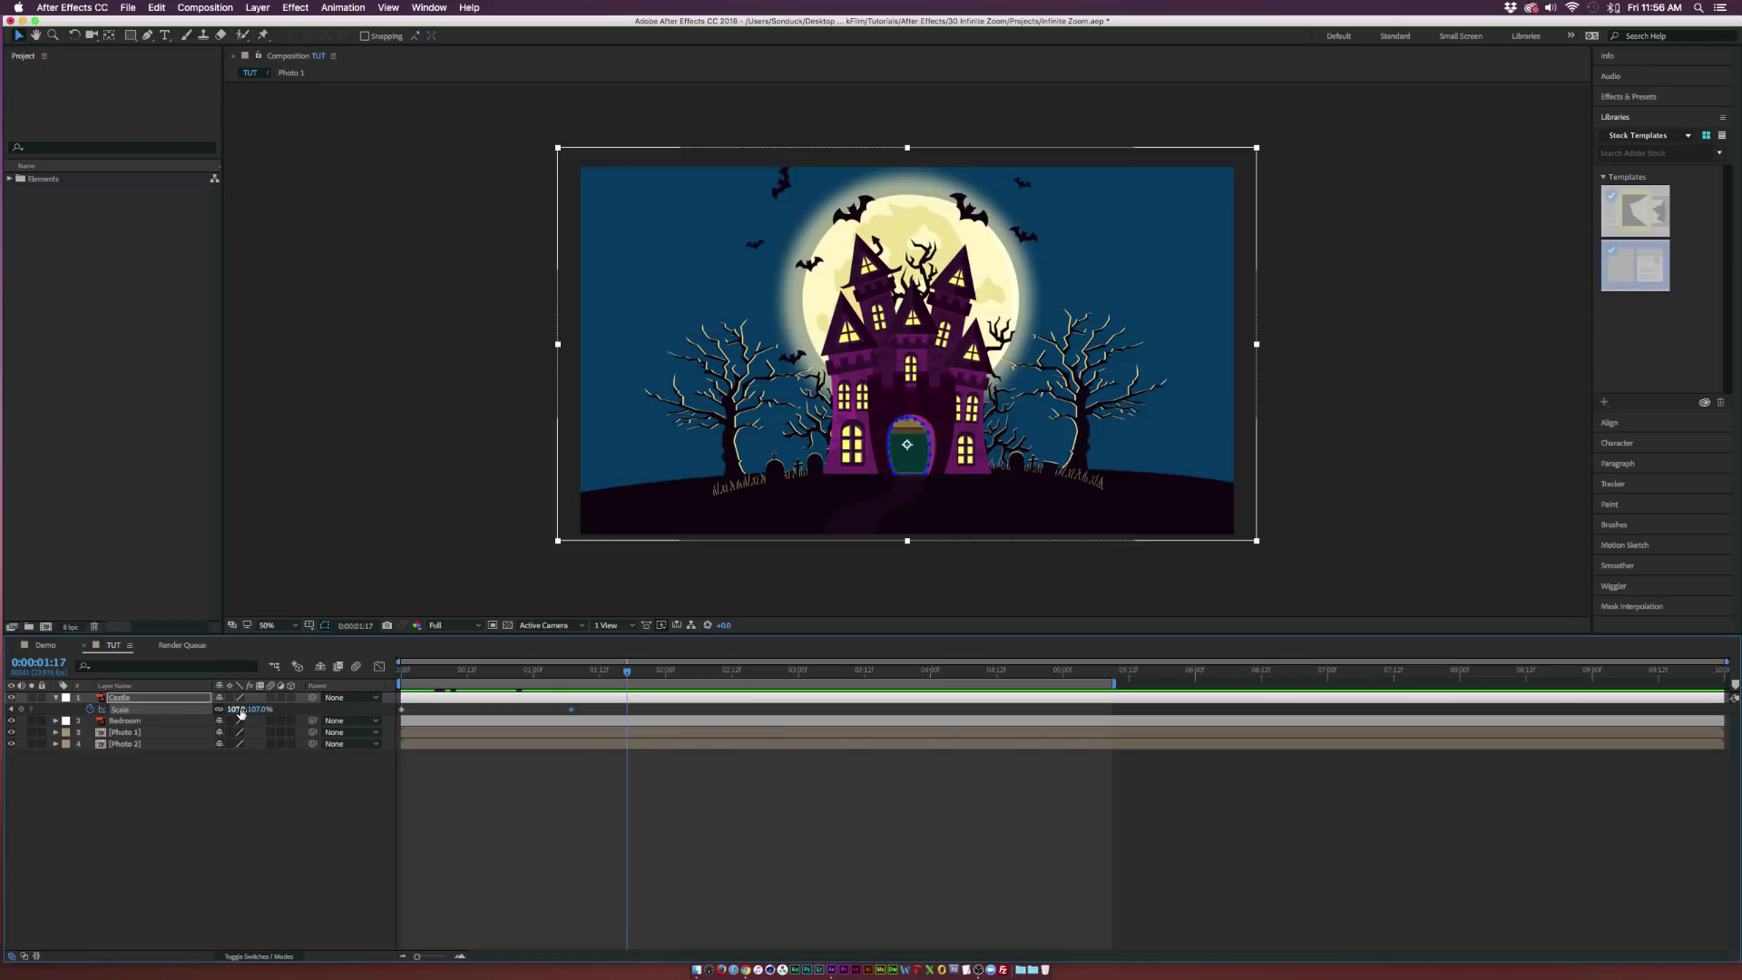
left_click_drag(240, 713, 798, 719)
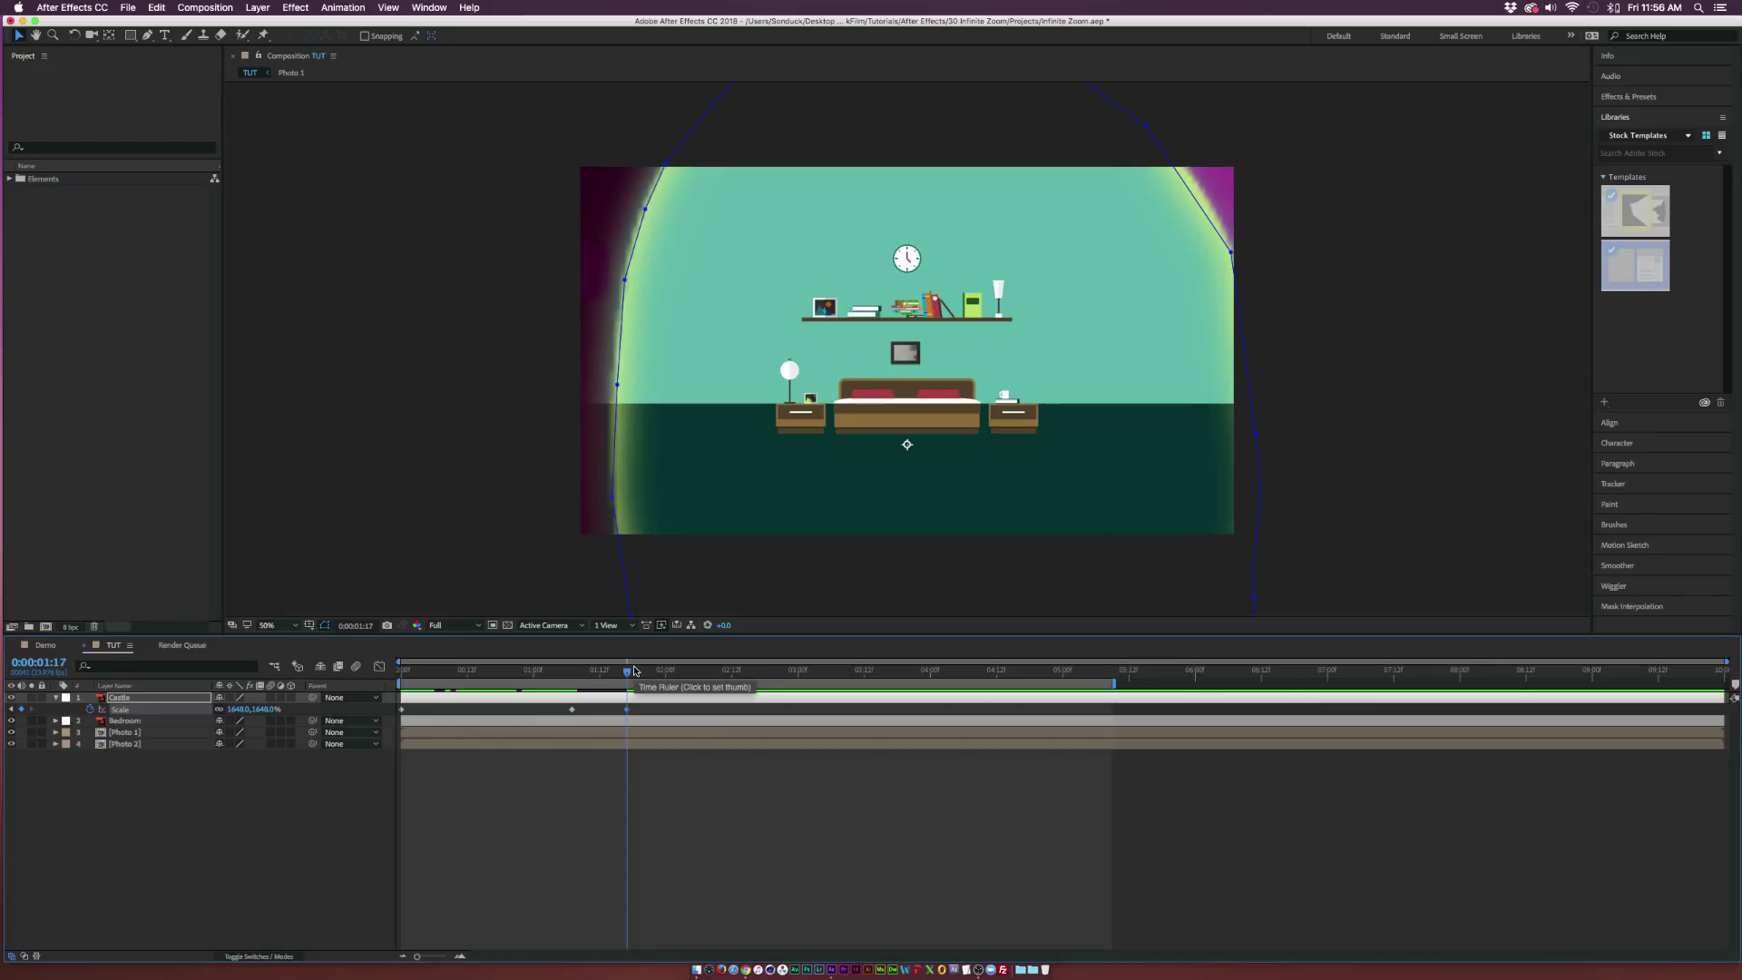
Step: Keyframe Castle's Opacity from 100% at 0:00:01:16 to 0% at 0:00:01:17, then preview it
key("shift+t")
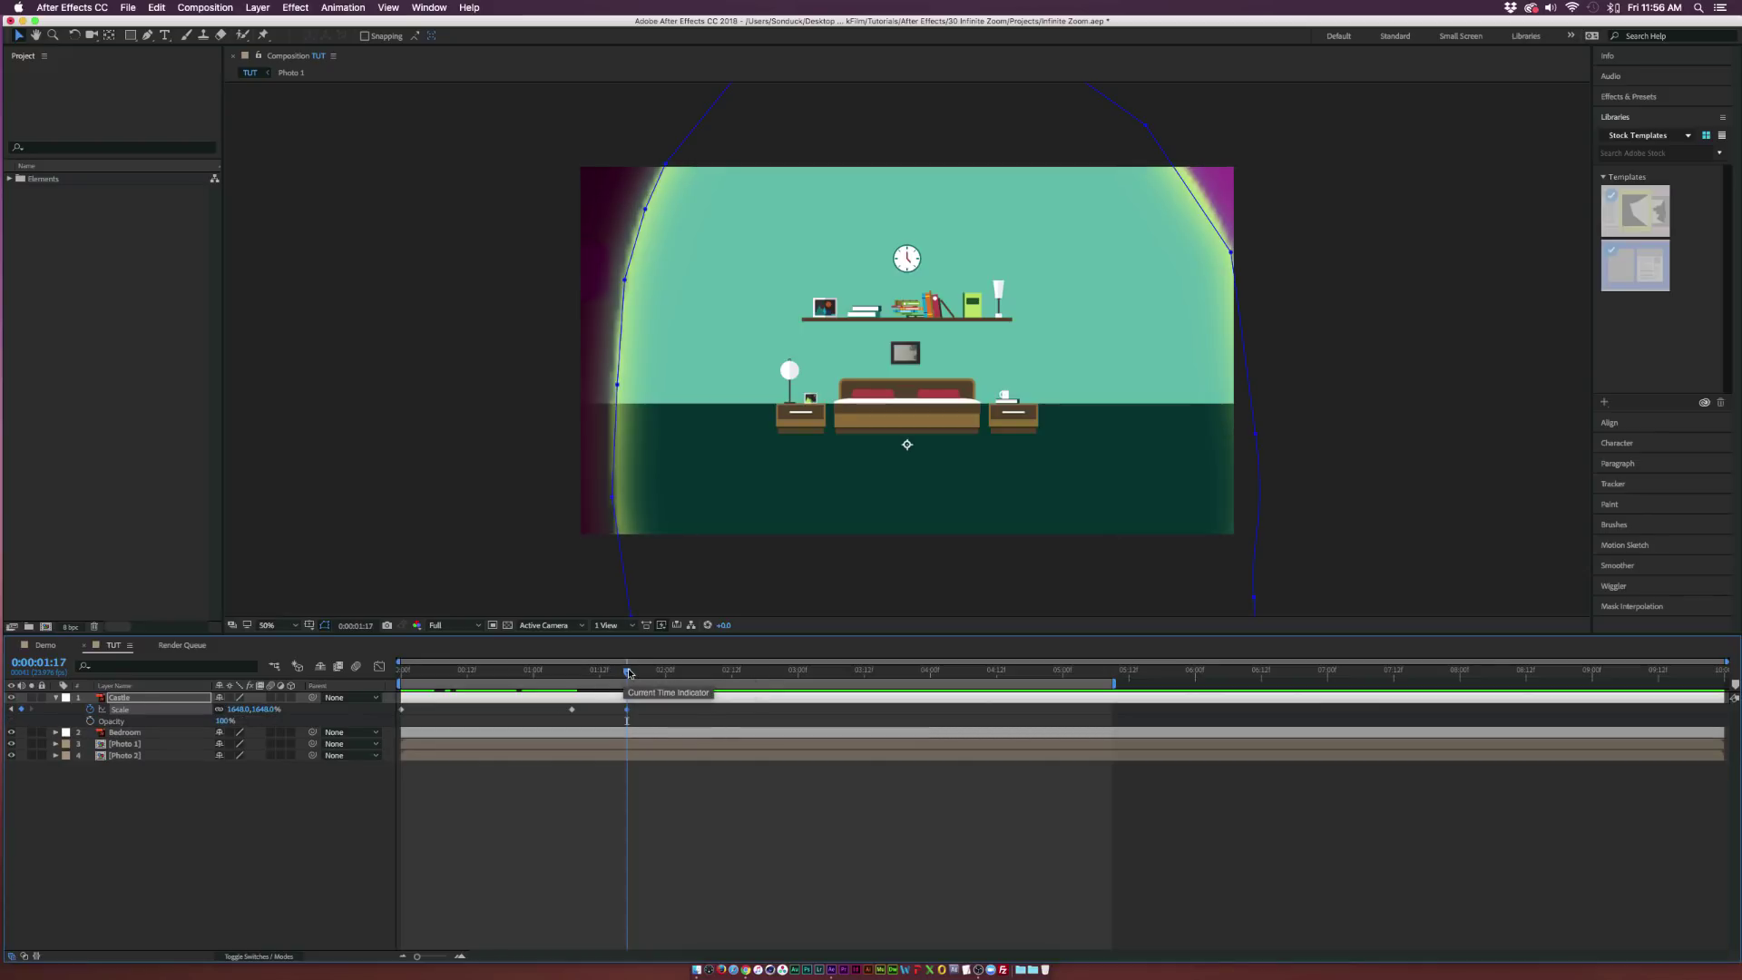
left_click(616, 673)
left_click(624, 673)
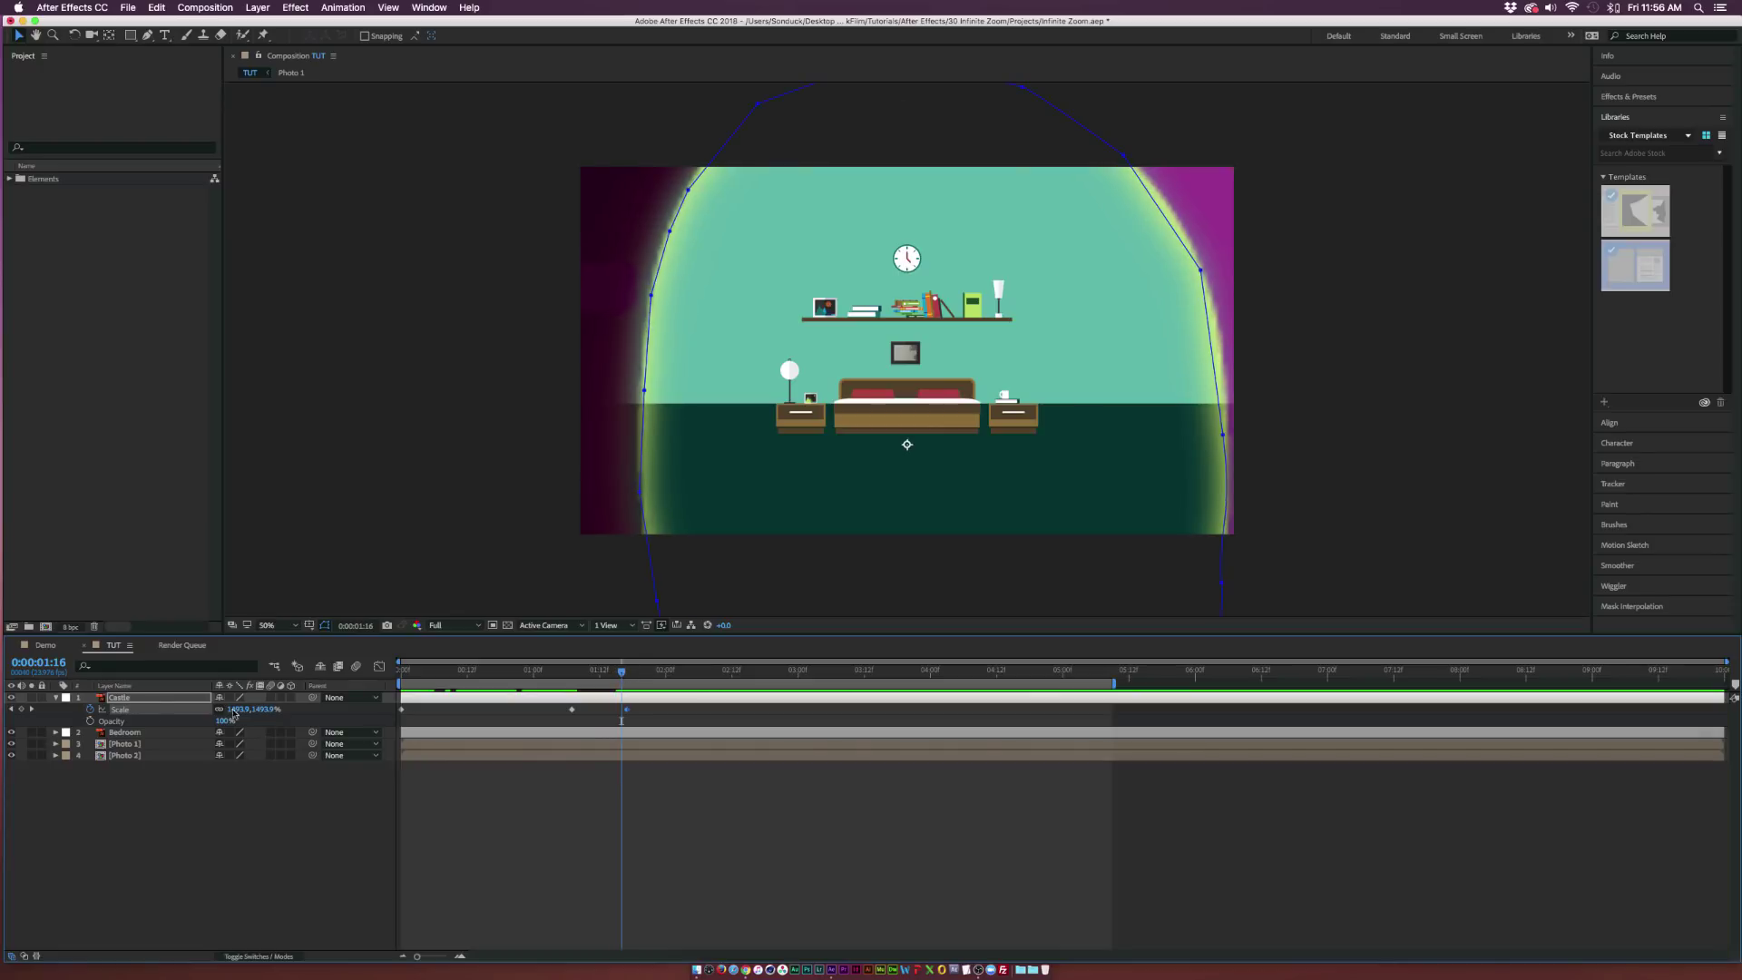
left_click(89, 722)
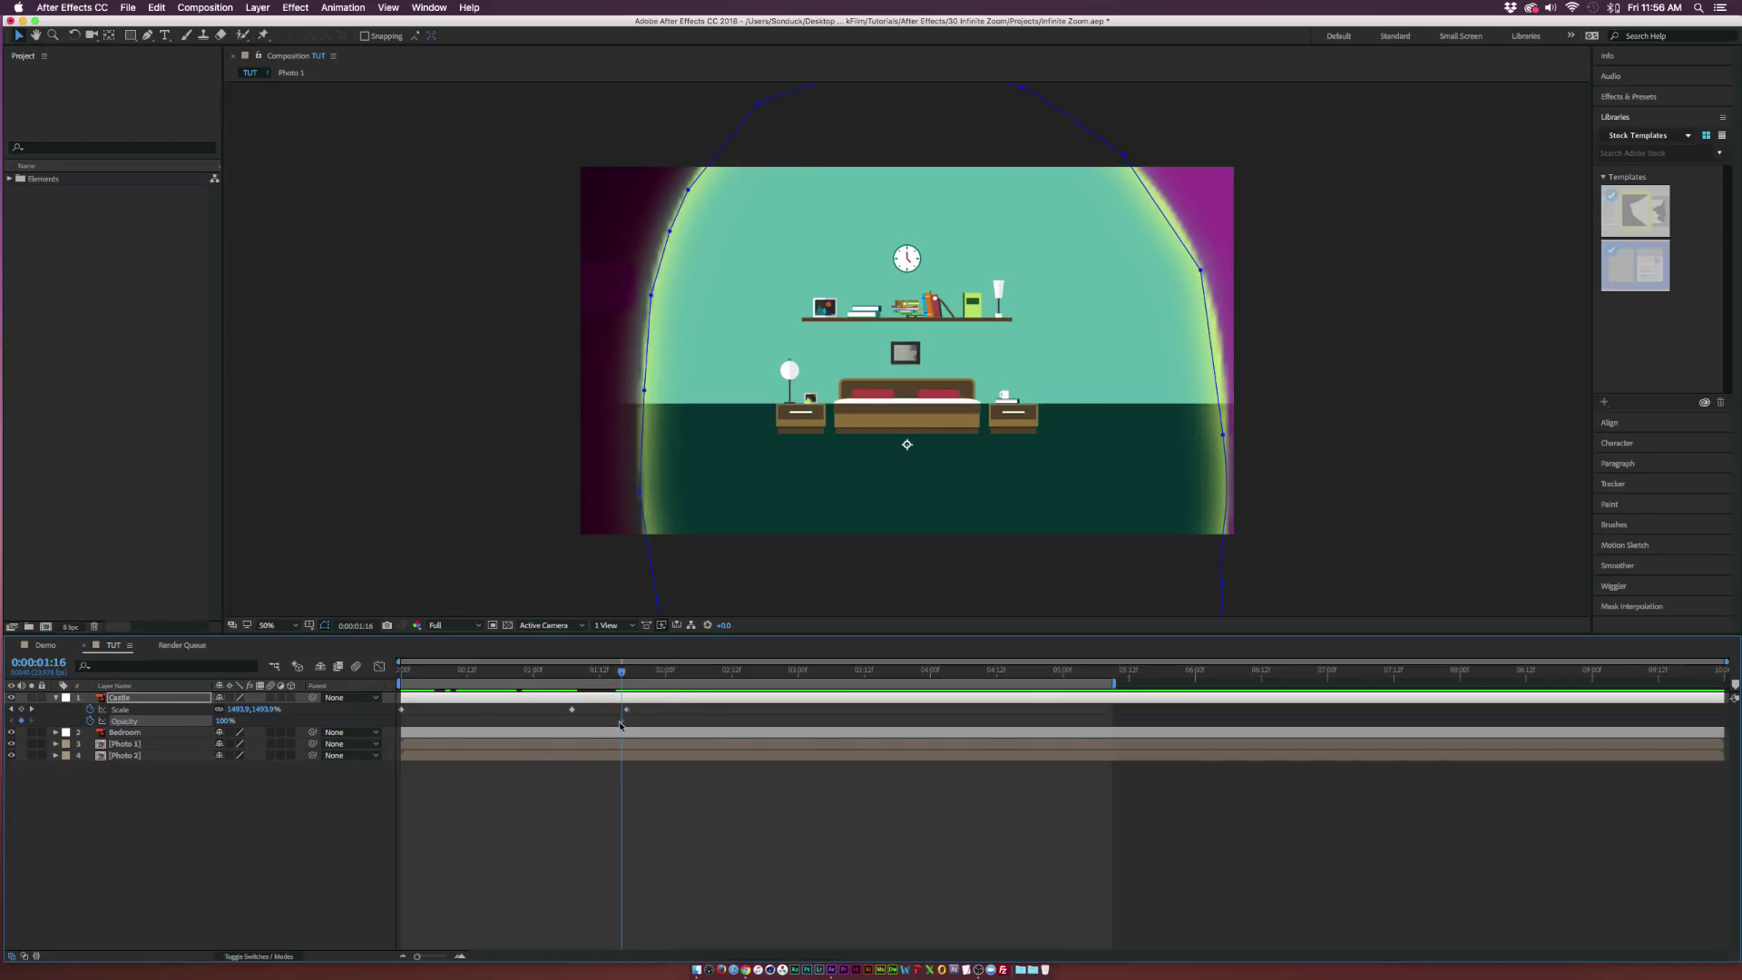
left_click(625, 673)
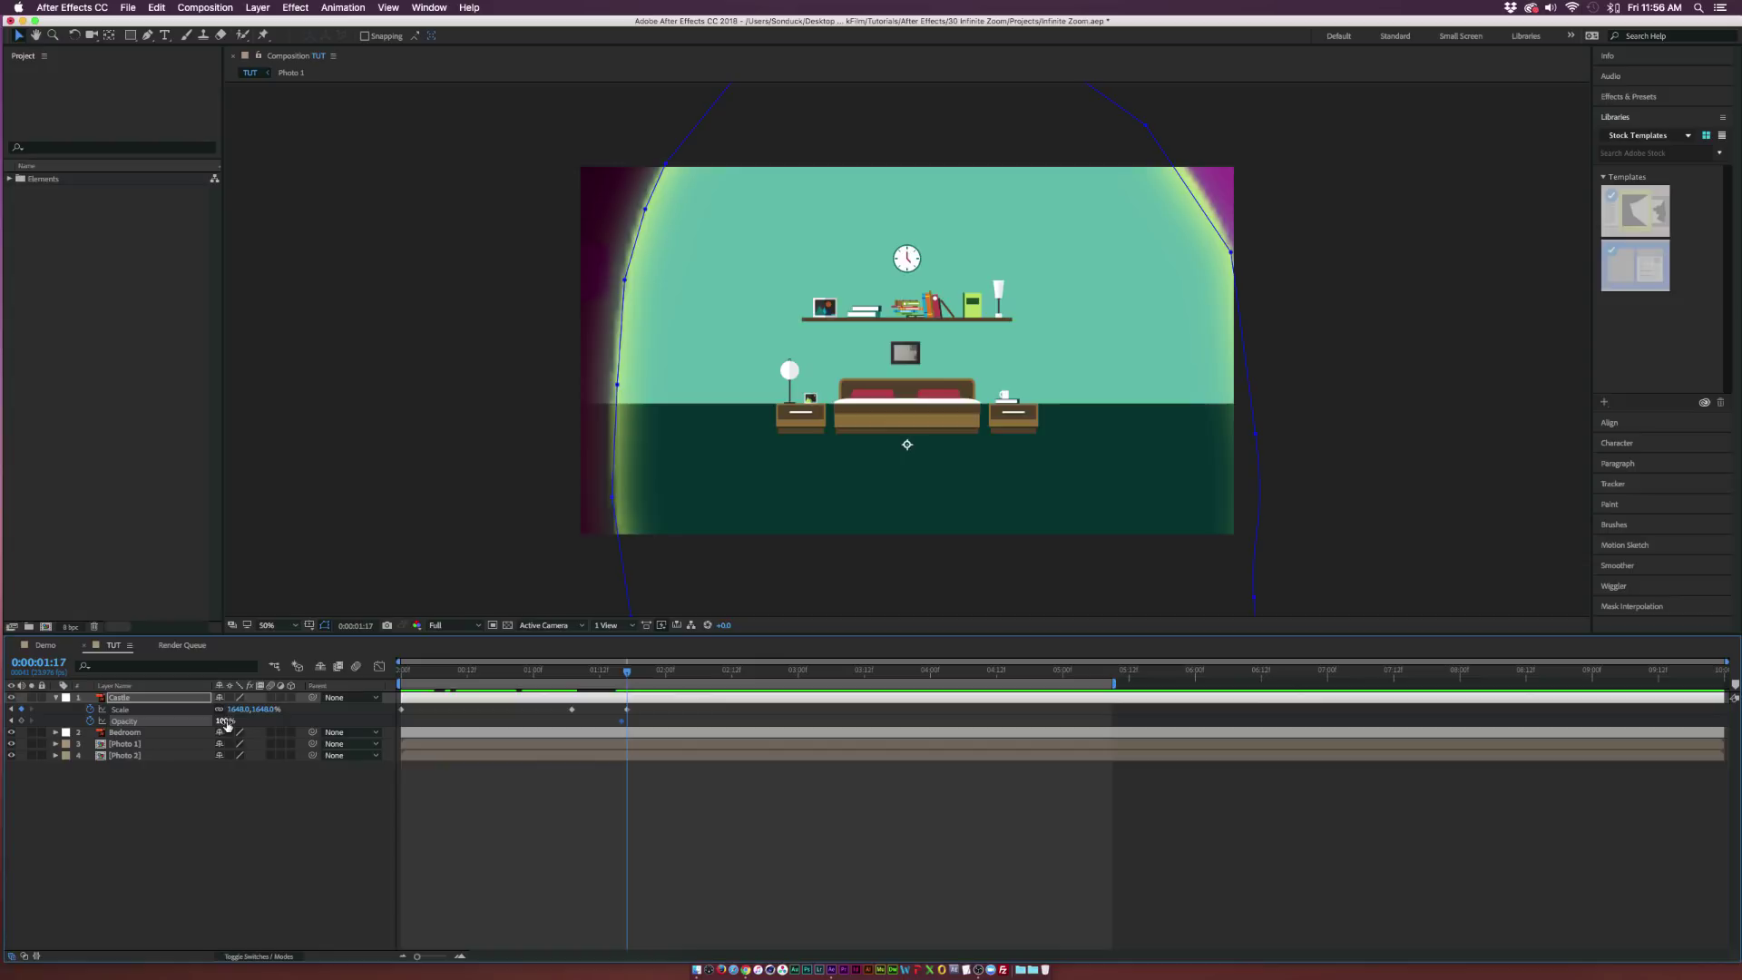
left_click_drag(226, 723, 145, 723)
left_click(476, 809)
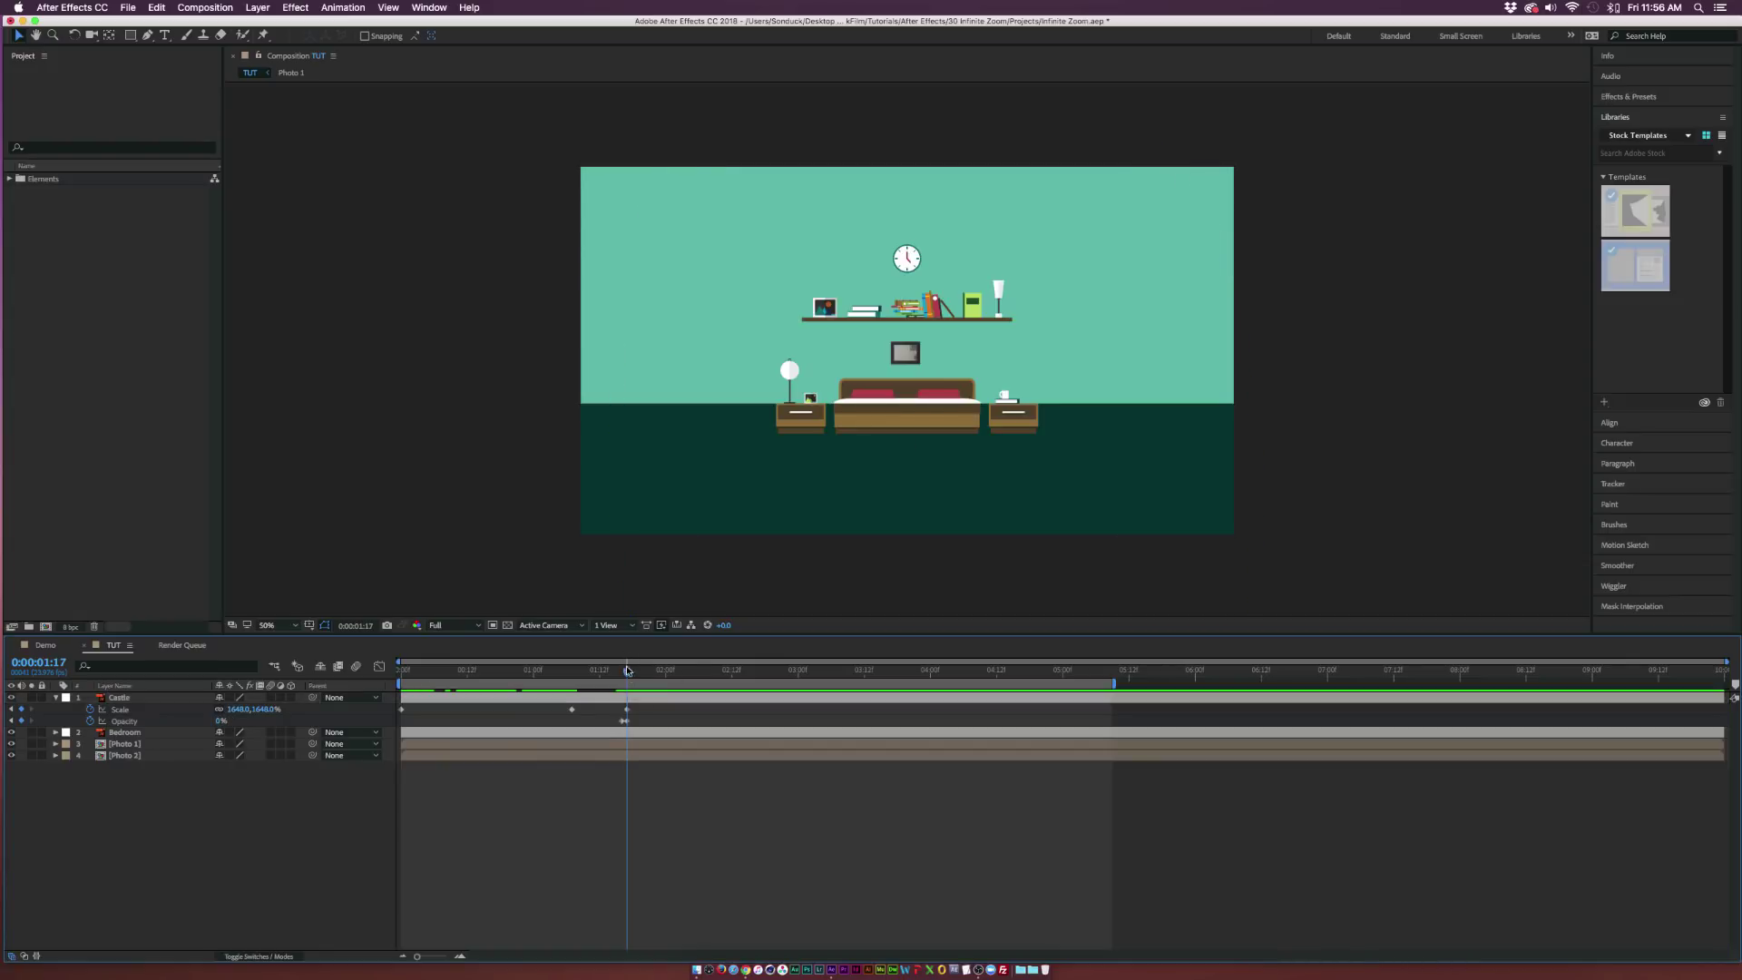
key("semicolon")
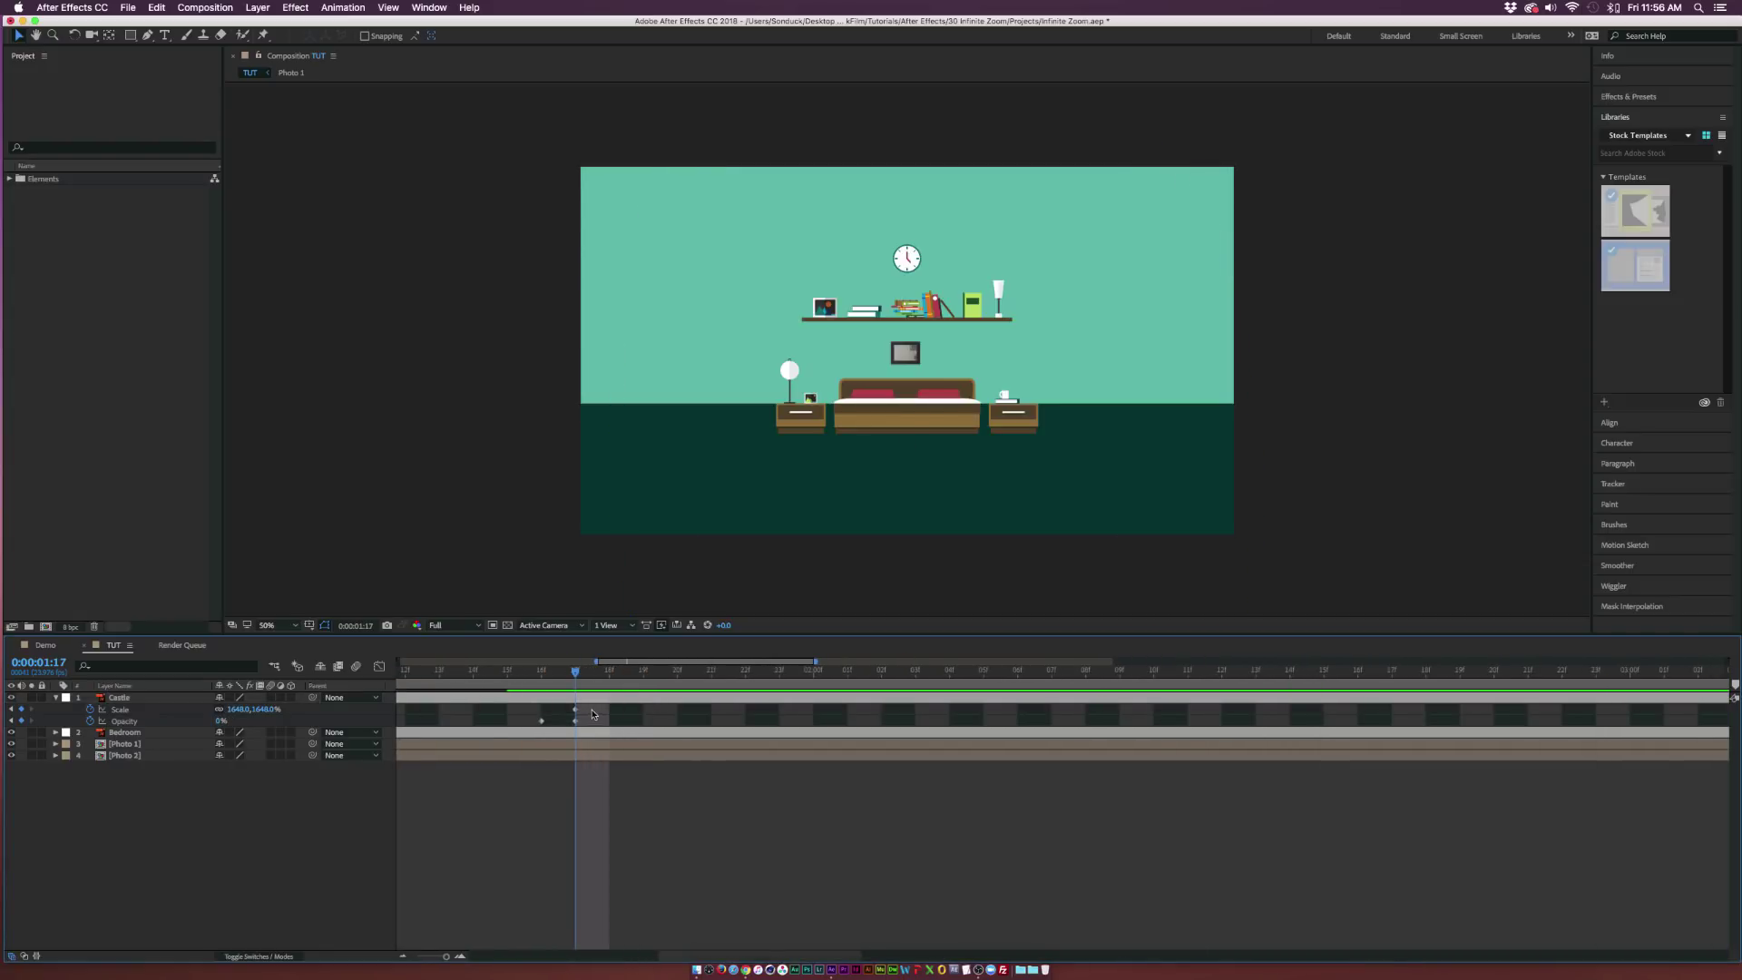
key("semicolon")
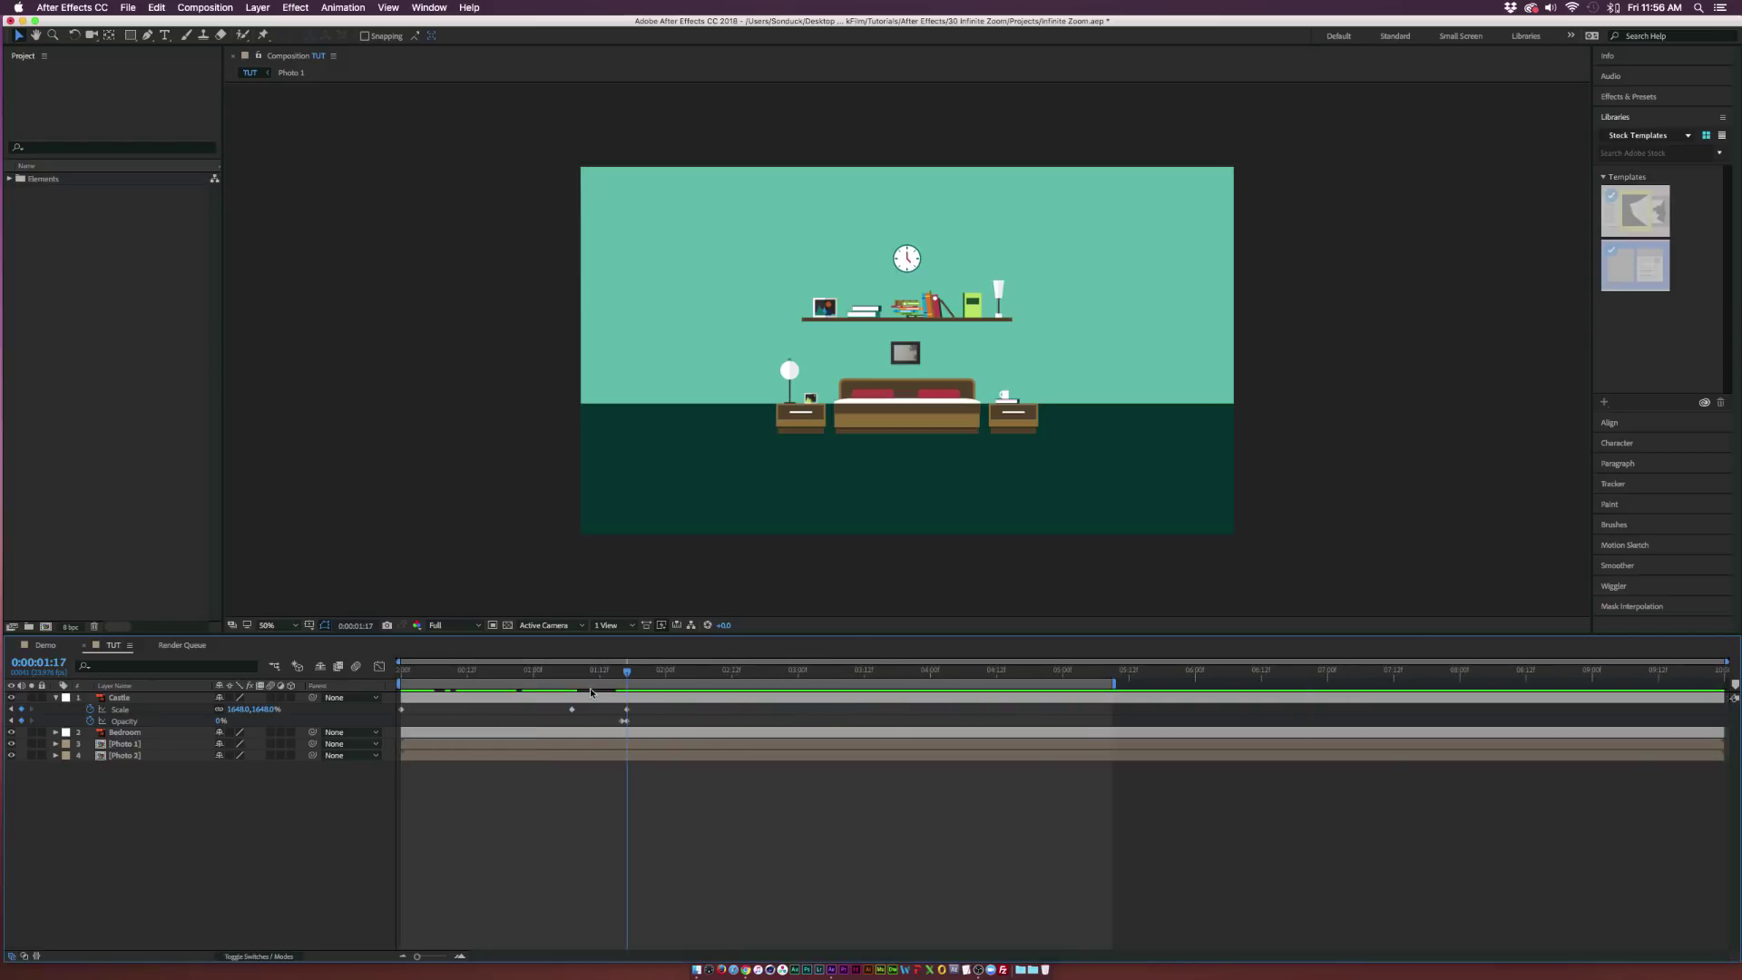
mouse_move(631, 676)
left_mouse_down()
mouse_move(558, 676)
mouse_move(635, 681)
mouse_move(579, 688)
mouse_move(609, 690)
mouse_move(445, 668)
mouse_move(659, 677)
mouse_move(477, 675)
mouse_move(626, 678)
mouse_move(595, 692)
mouse_move(627, 678)
left_mouse_up()
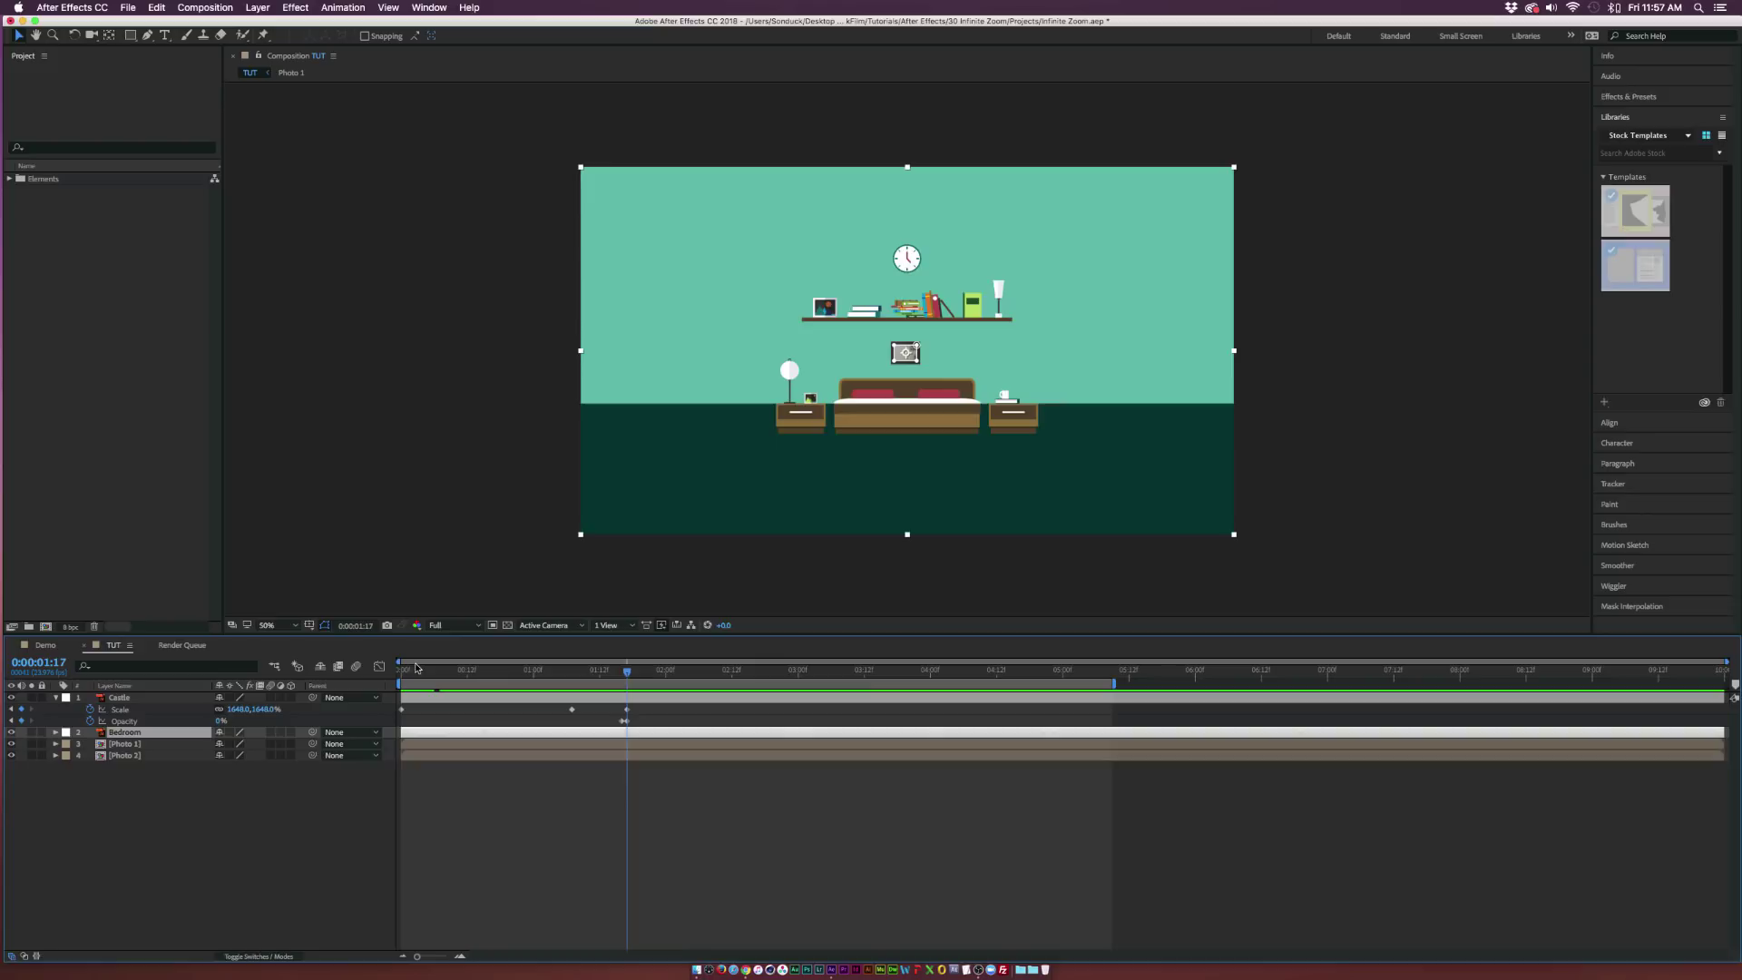
Step: Shrink the Bedroom layer to 22% and position it inside the castle door
left_click(404, 673)
key("s")
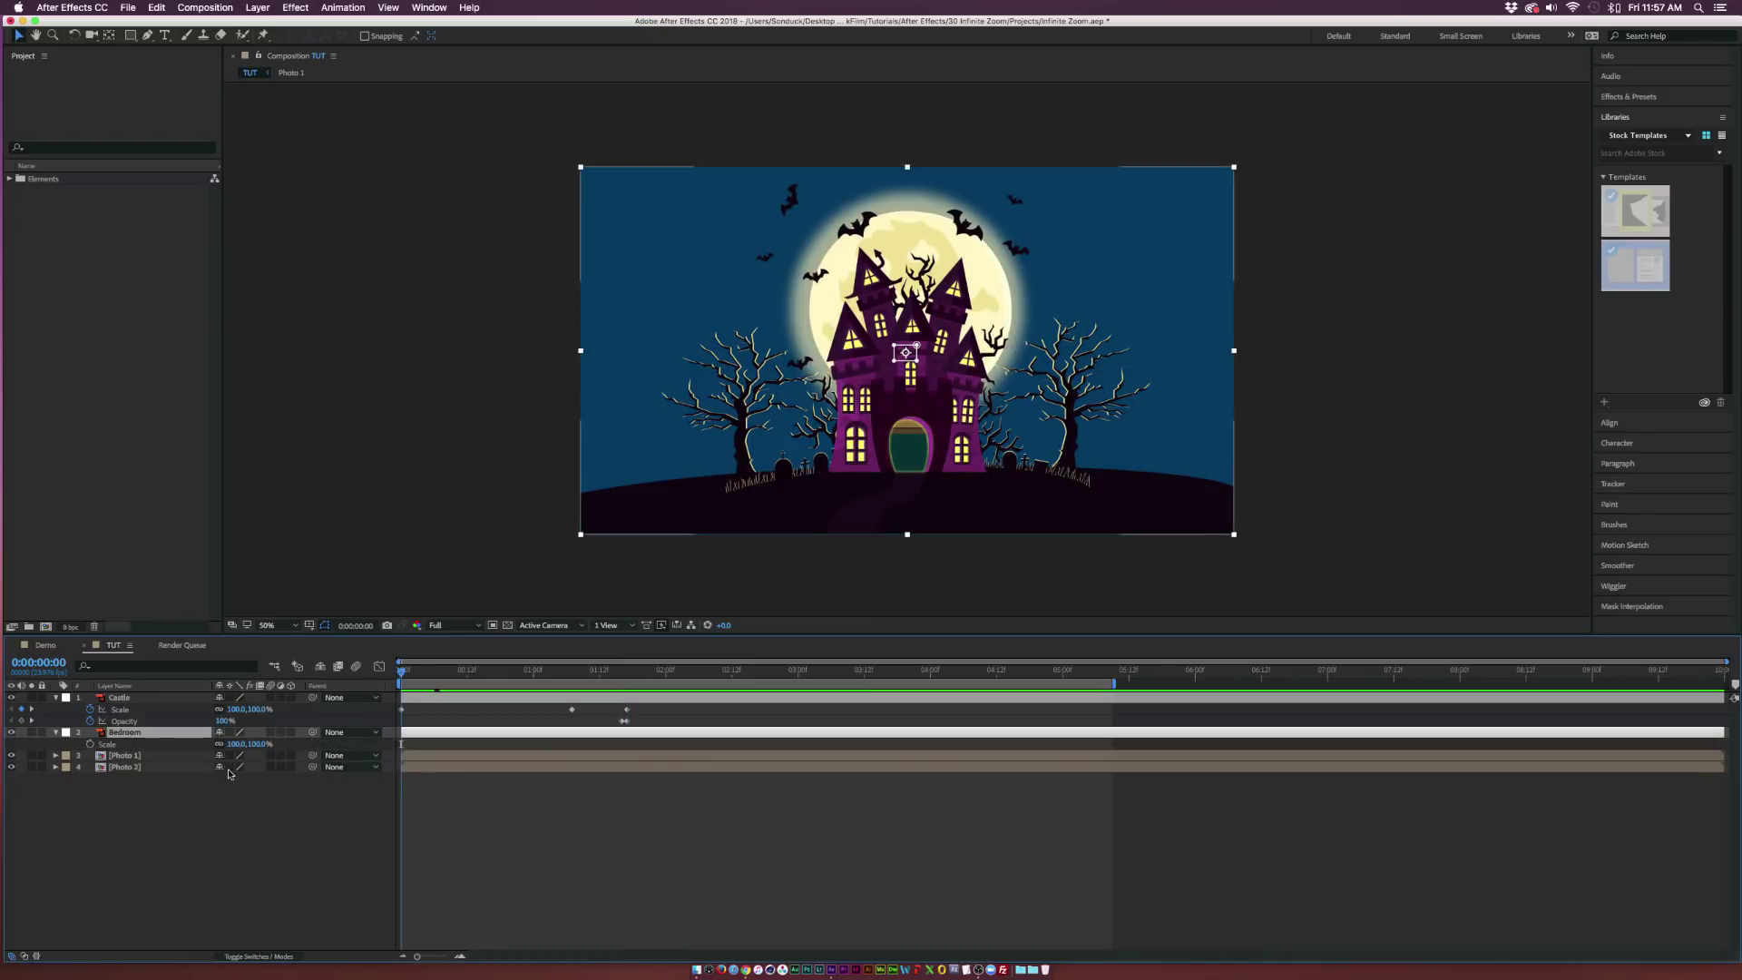
left_click(225, 779)
left_click(215, 745)
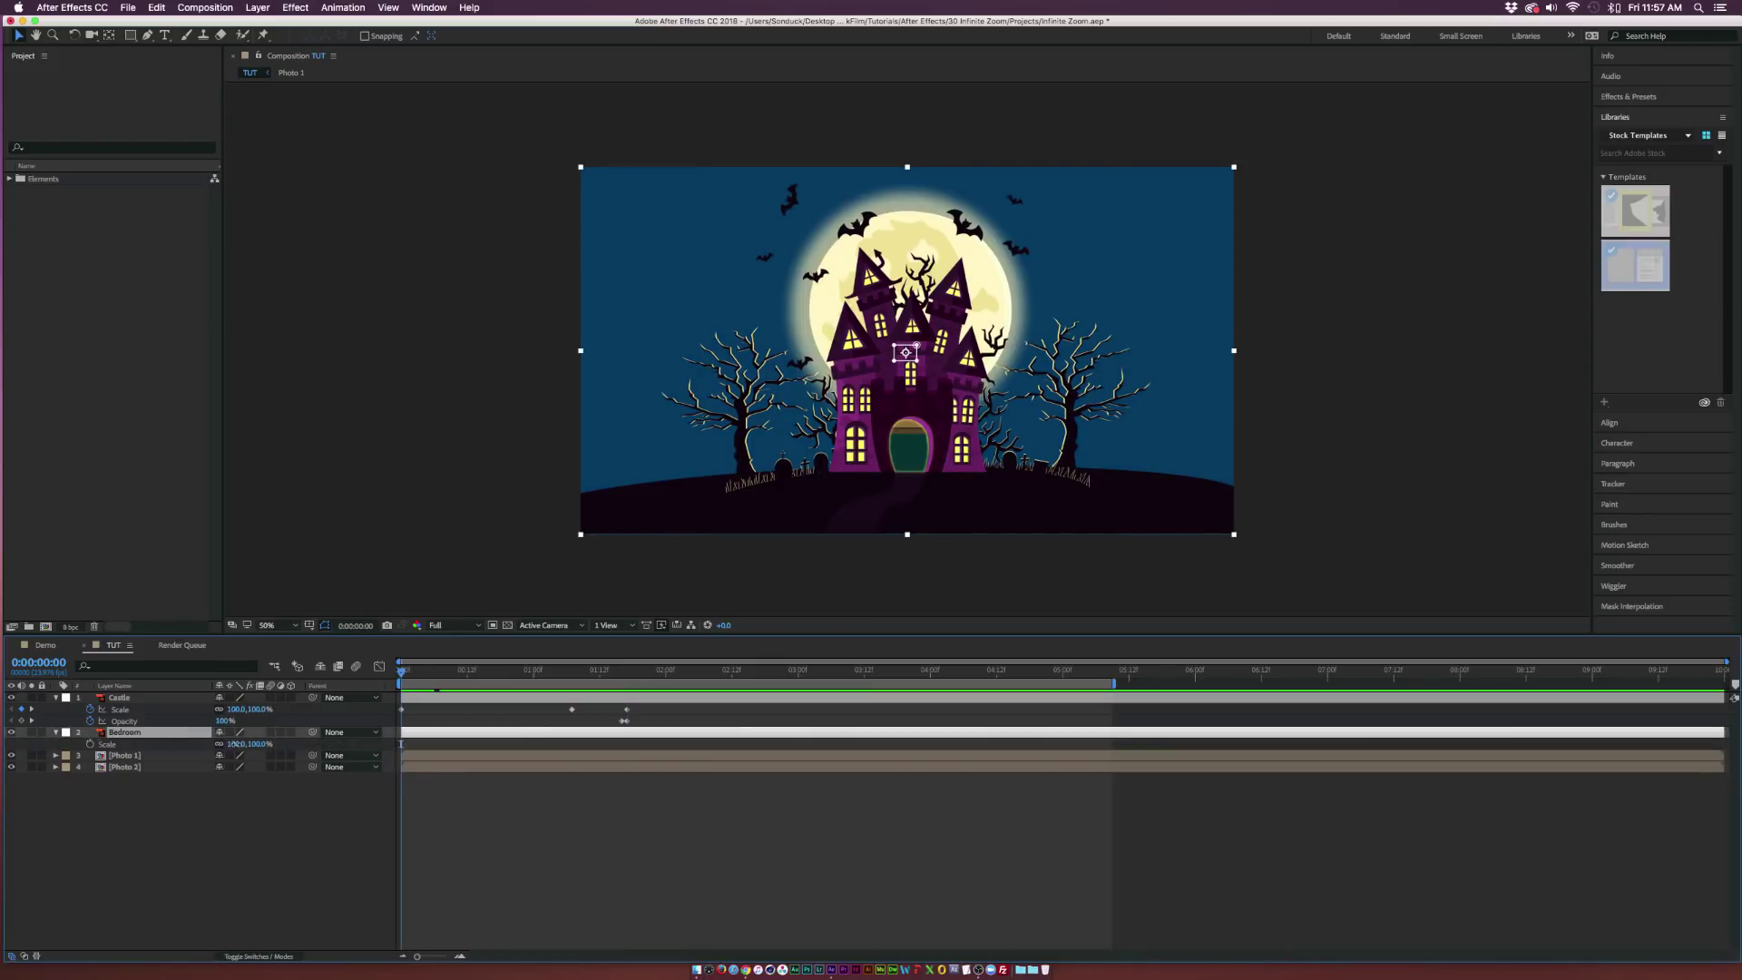
left_click_drag(234, 743, 196, 747)
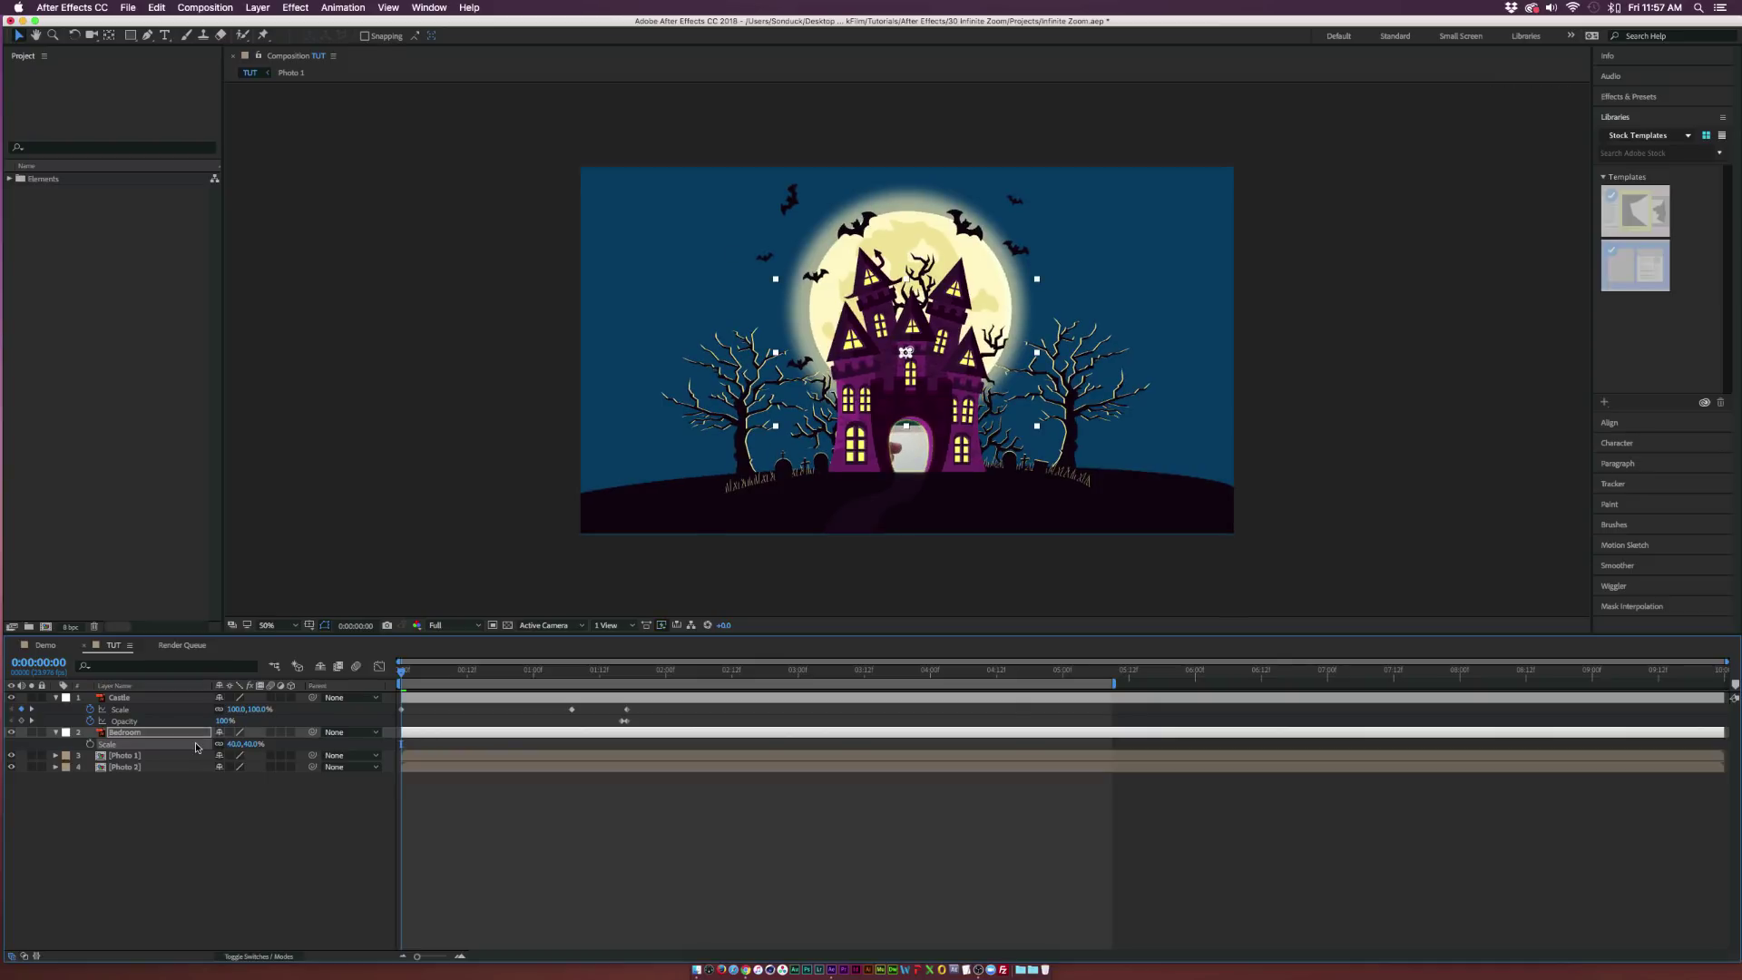
key("p")
left_click_drag(243, 744, 404, 756)
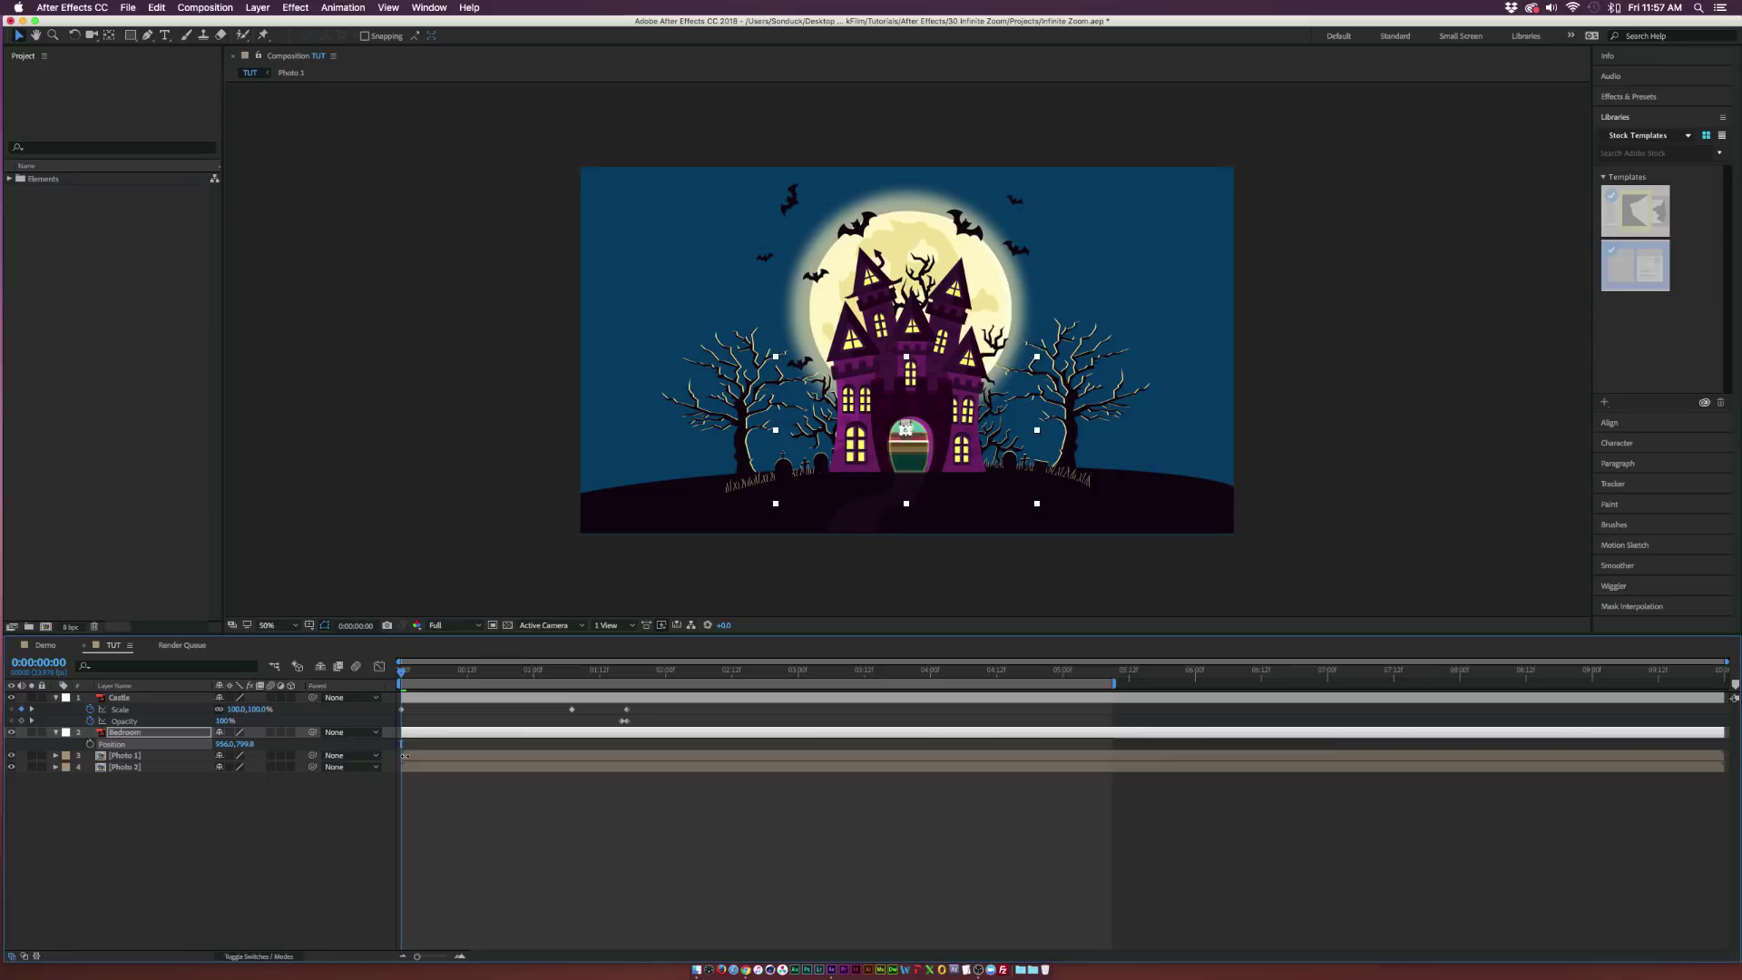
key("shift+s")
left_click_drag(238, 755, 227, 755)
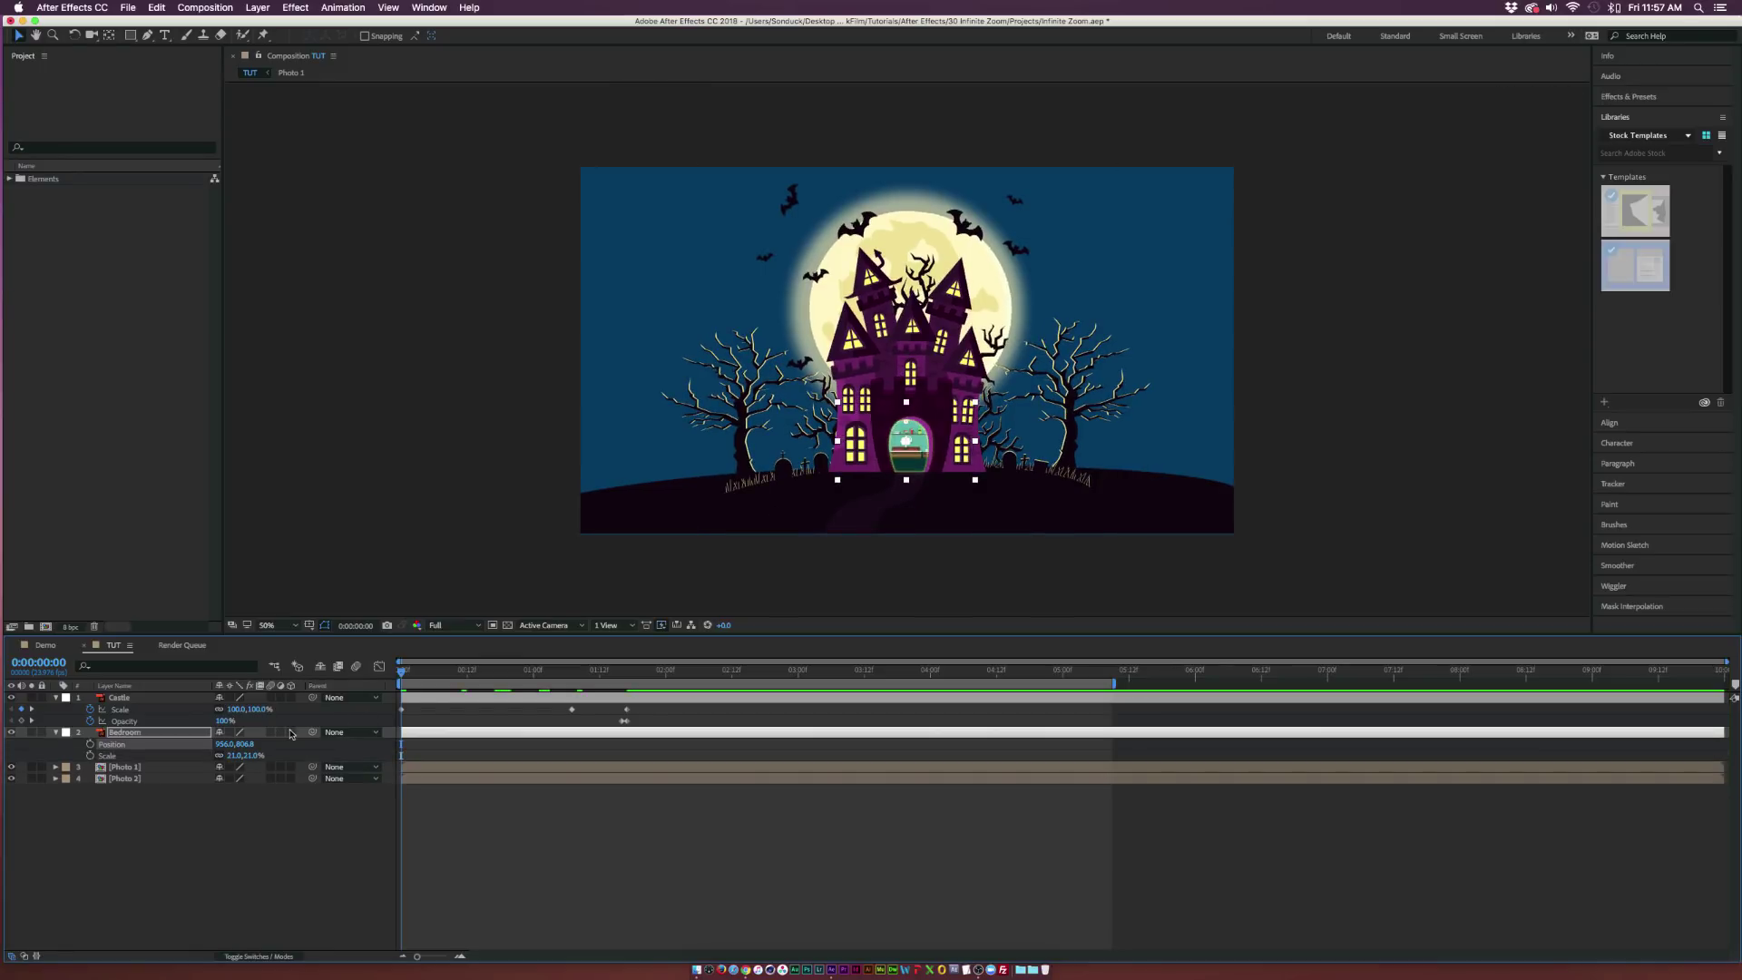
Step: Parent Bedroom to Castle and preview the zoom through the doorway
left_click_drag(144, 716, 159, 722)
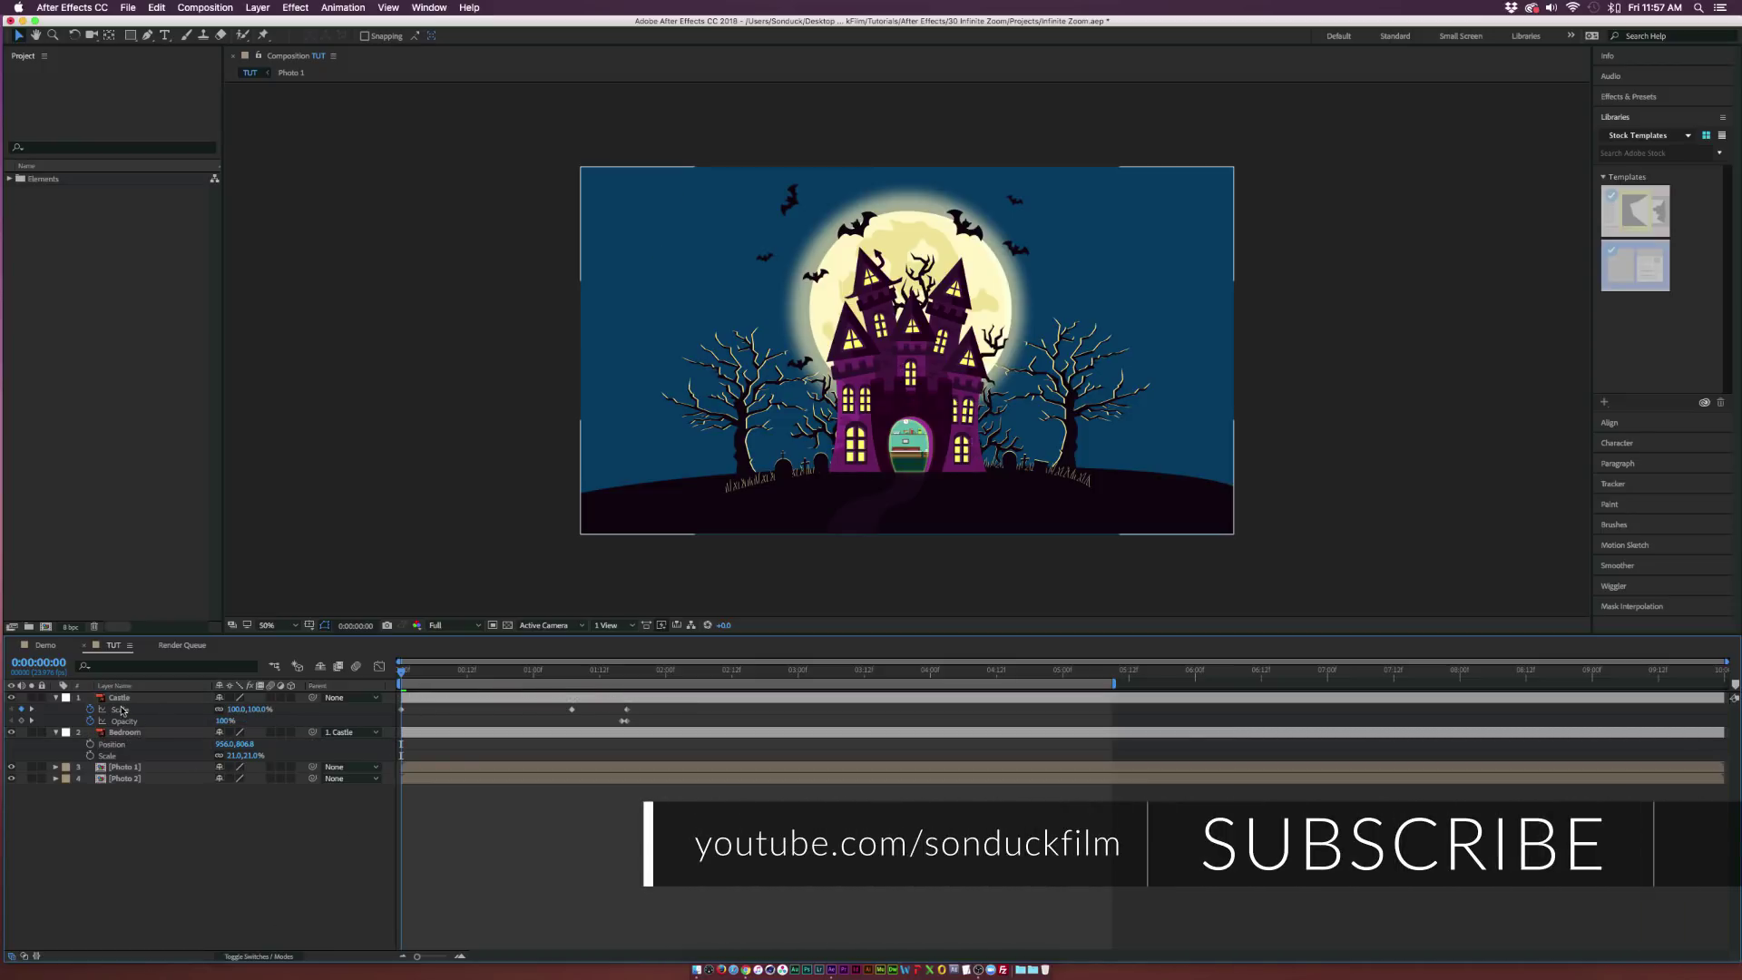
key("space")
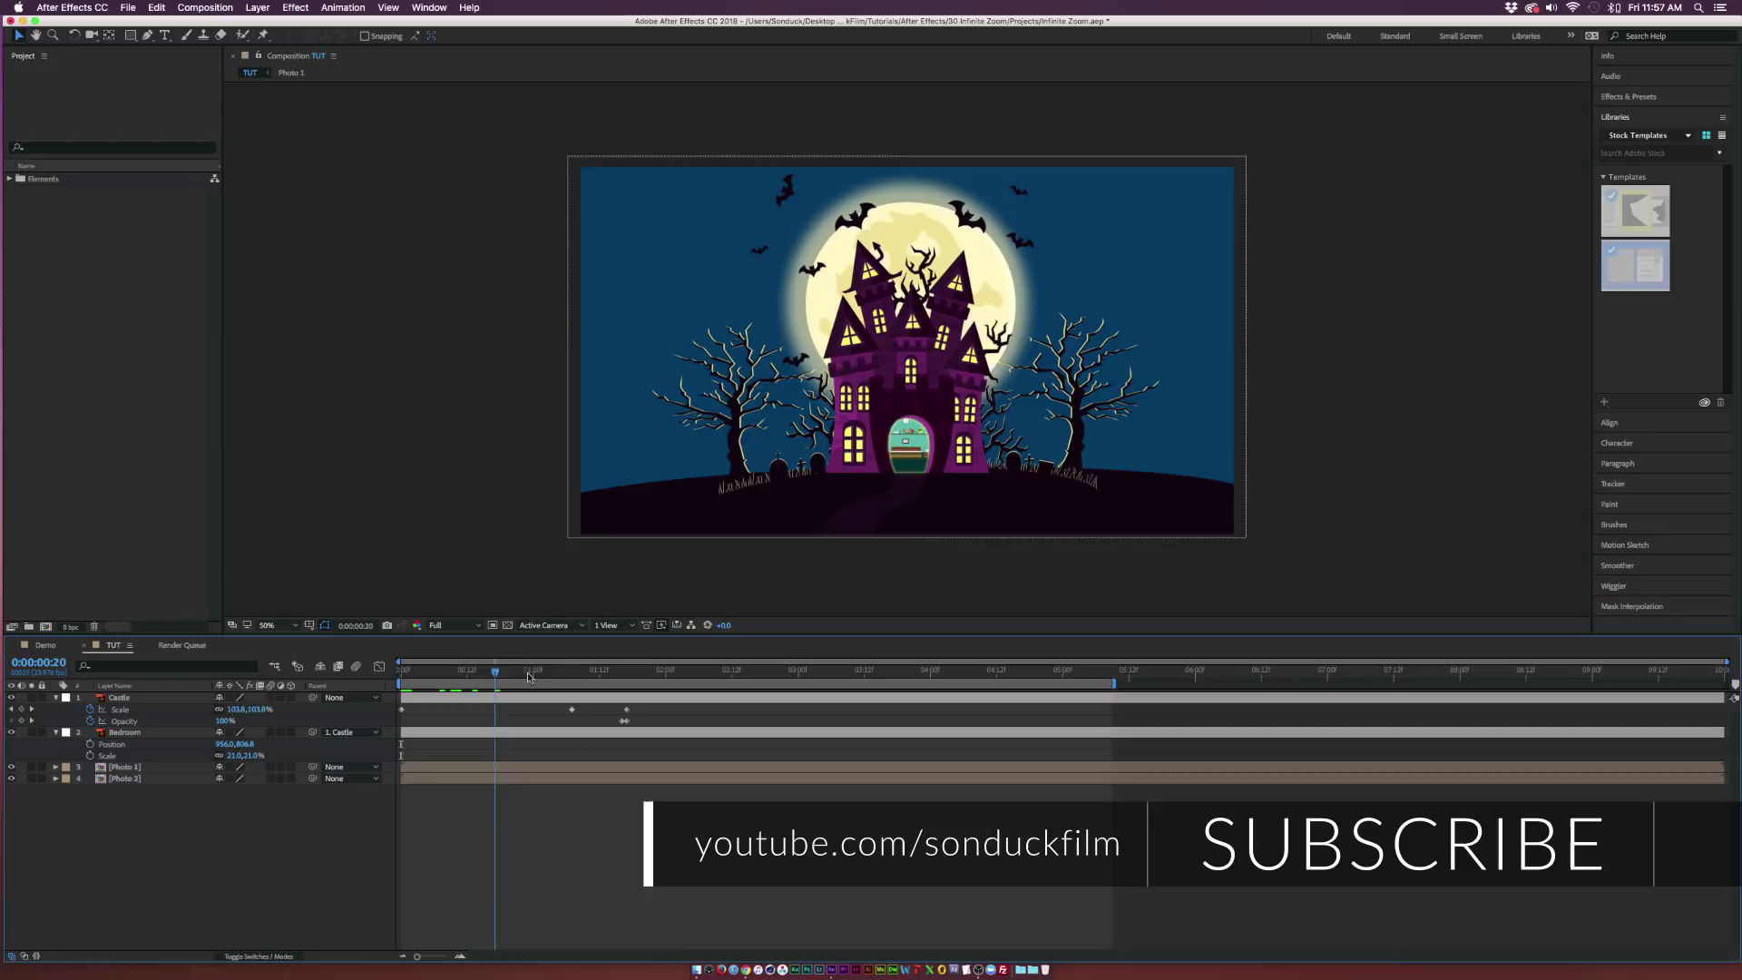
left_click_drag(622, 679, 400, 690)
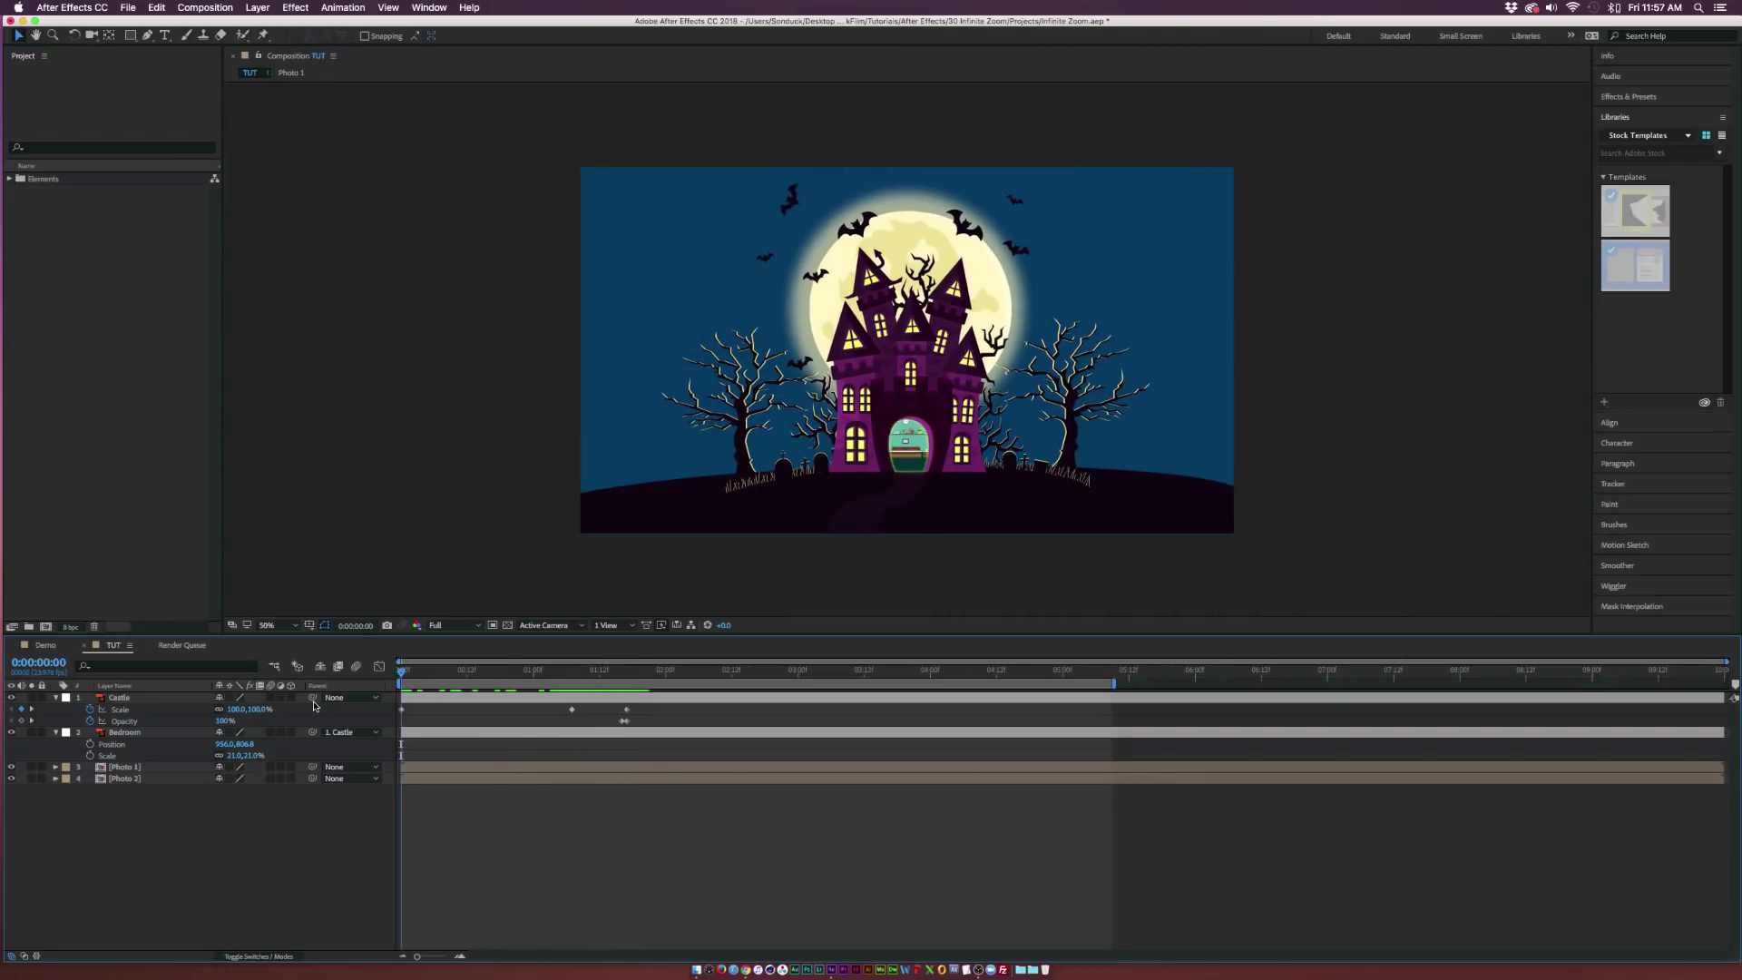
Step: Keyframe Bedroom's Scale and Position, setting 7% and aligning it with the door at the zoom's end
left_click(90, 756)
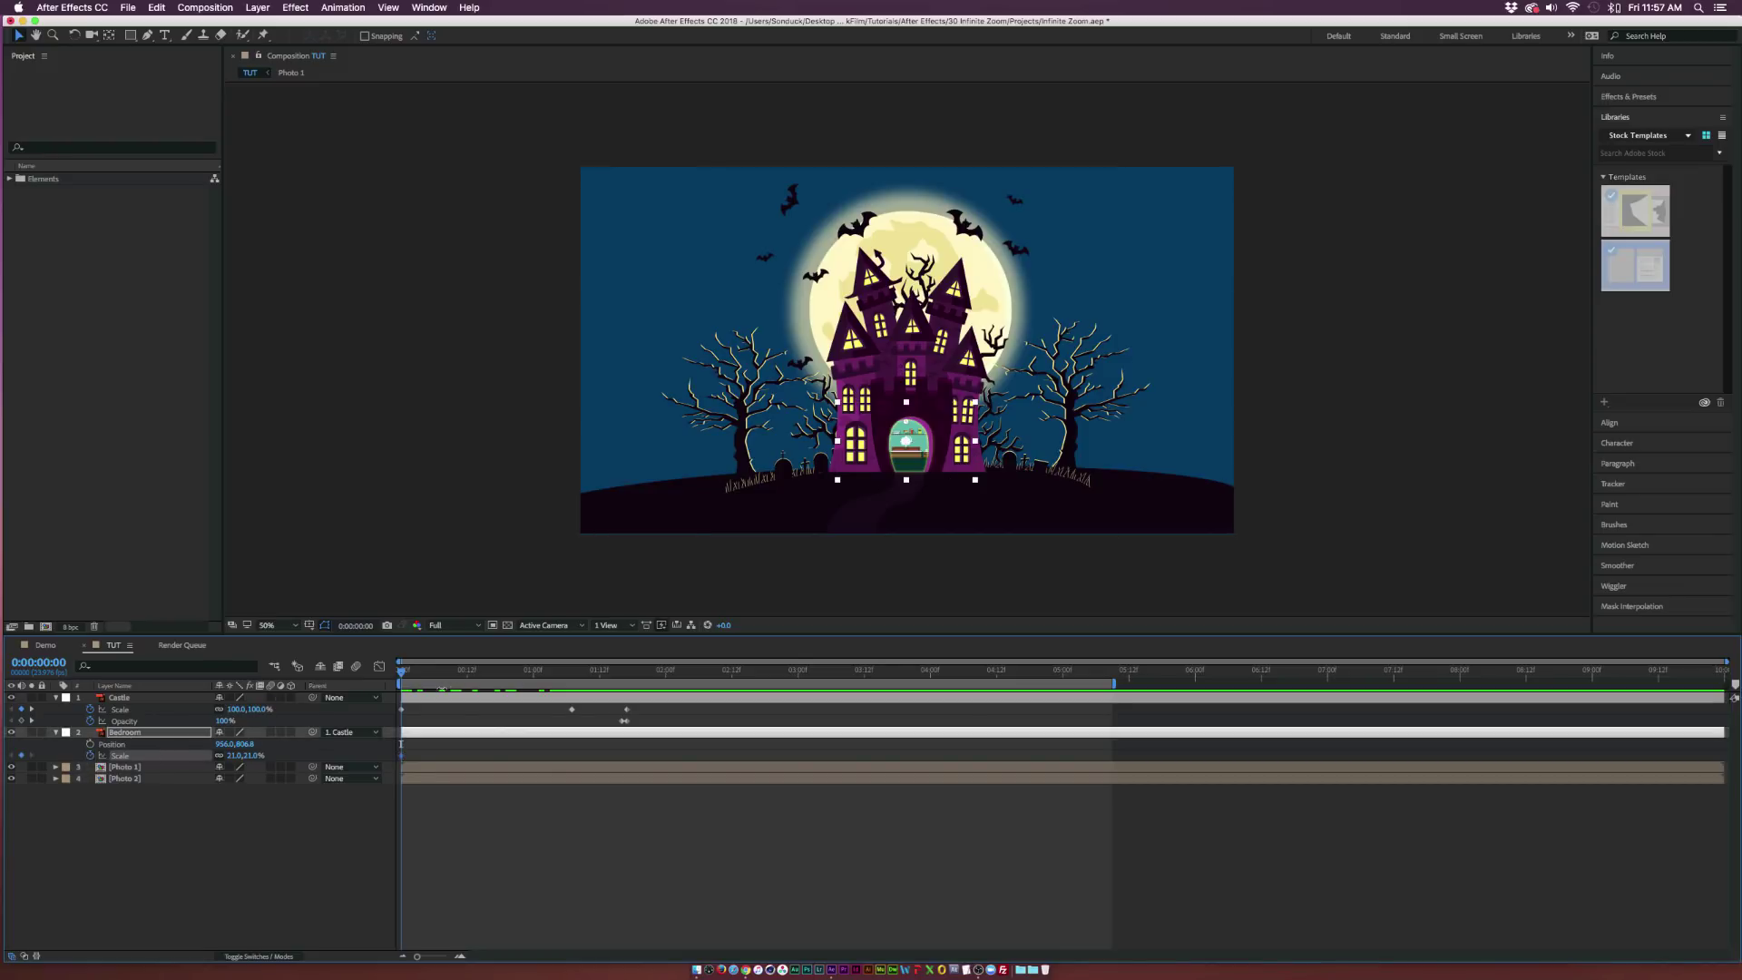
left_click_drag(406, 673, 627, 686)
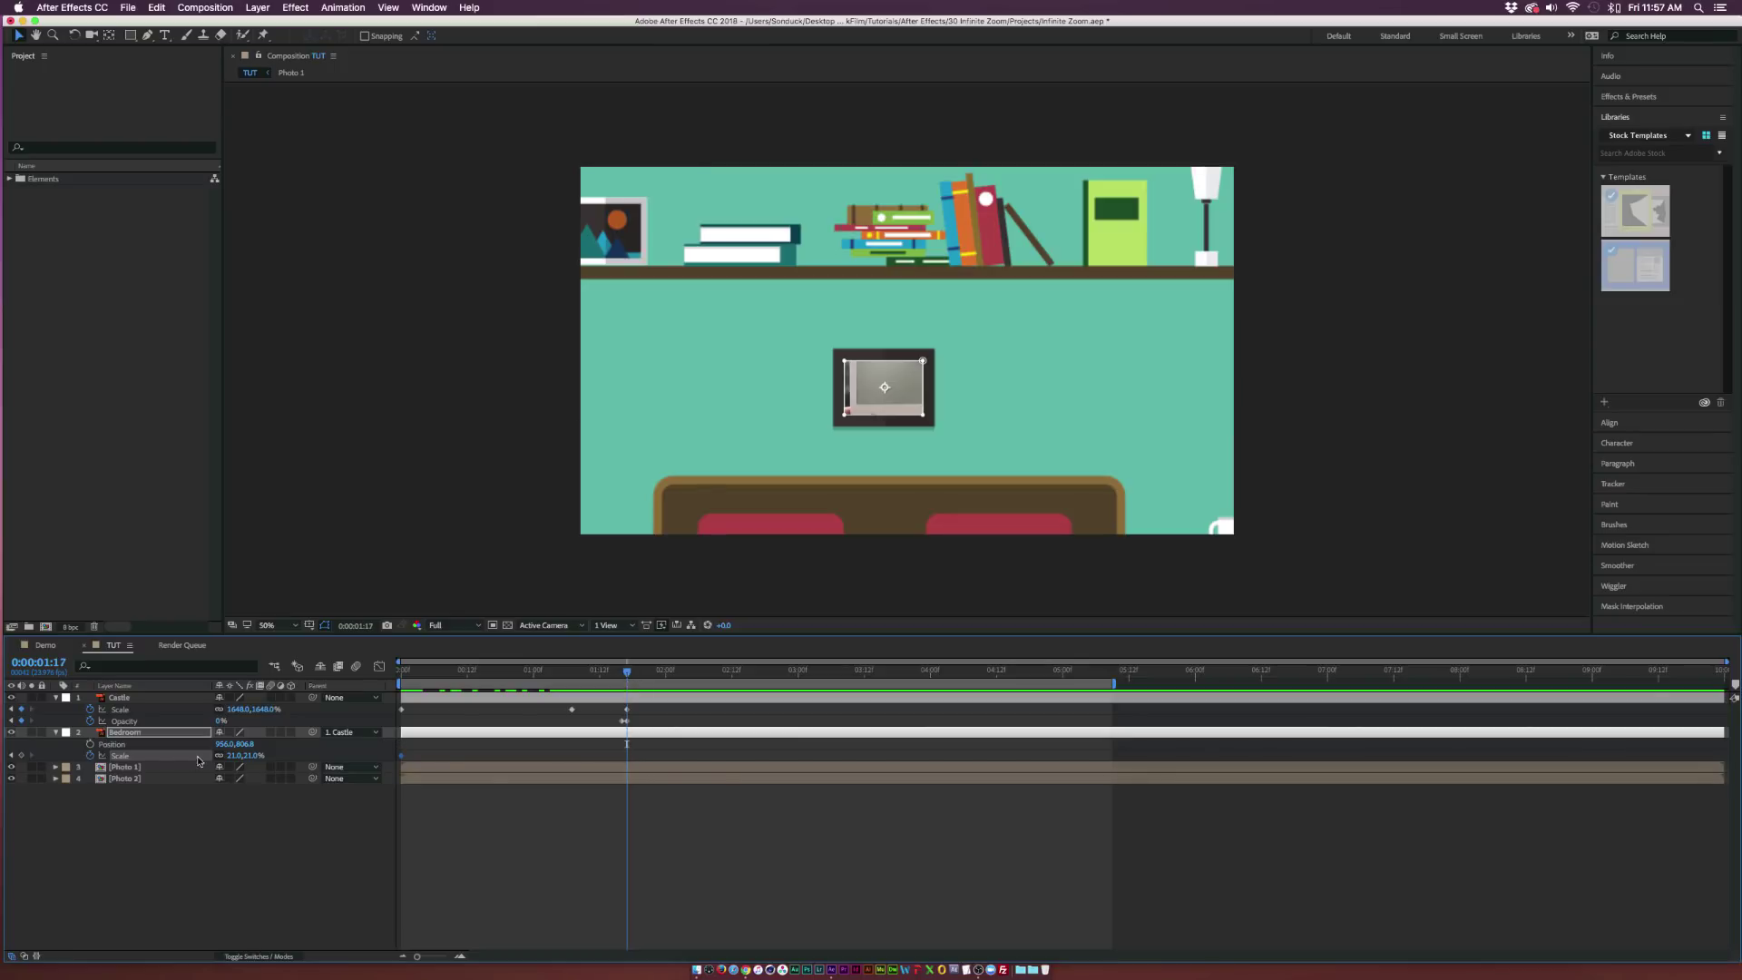
left_click_drag(238, 755, 227, 755)
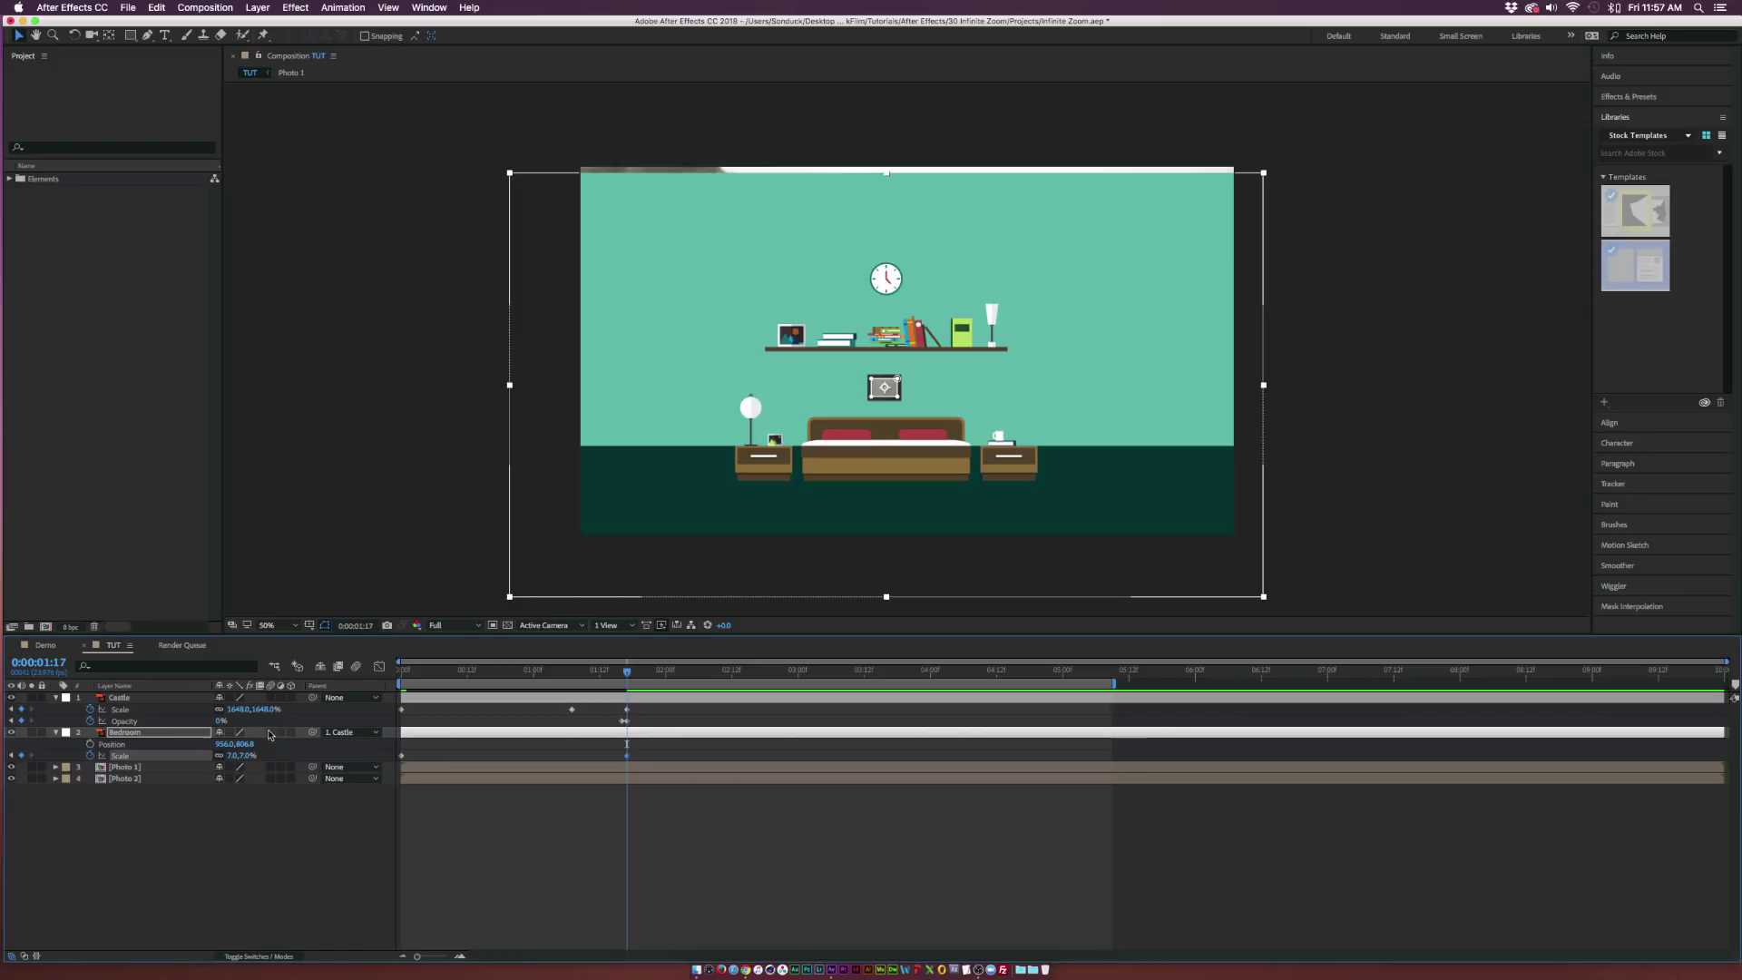
left_click(91, 744)
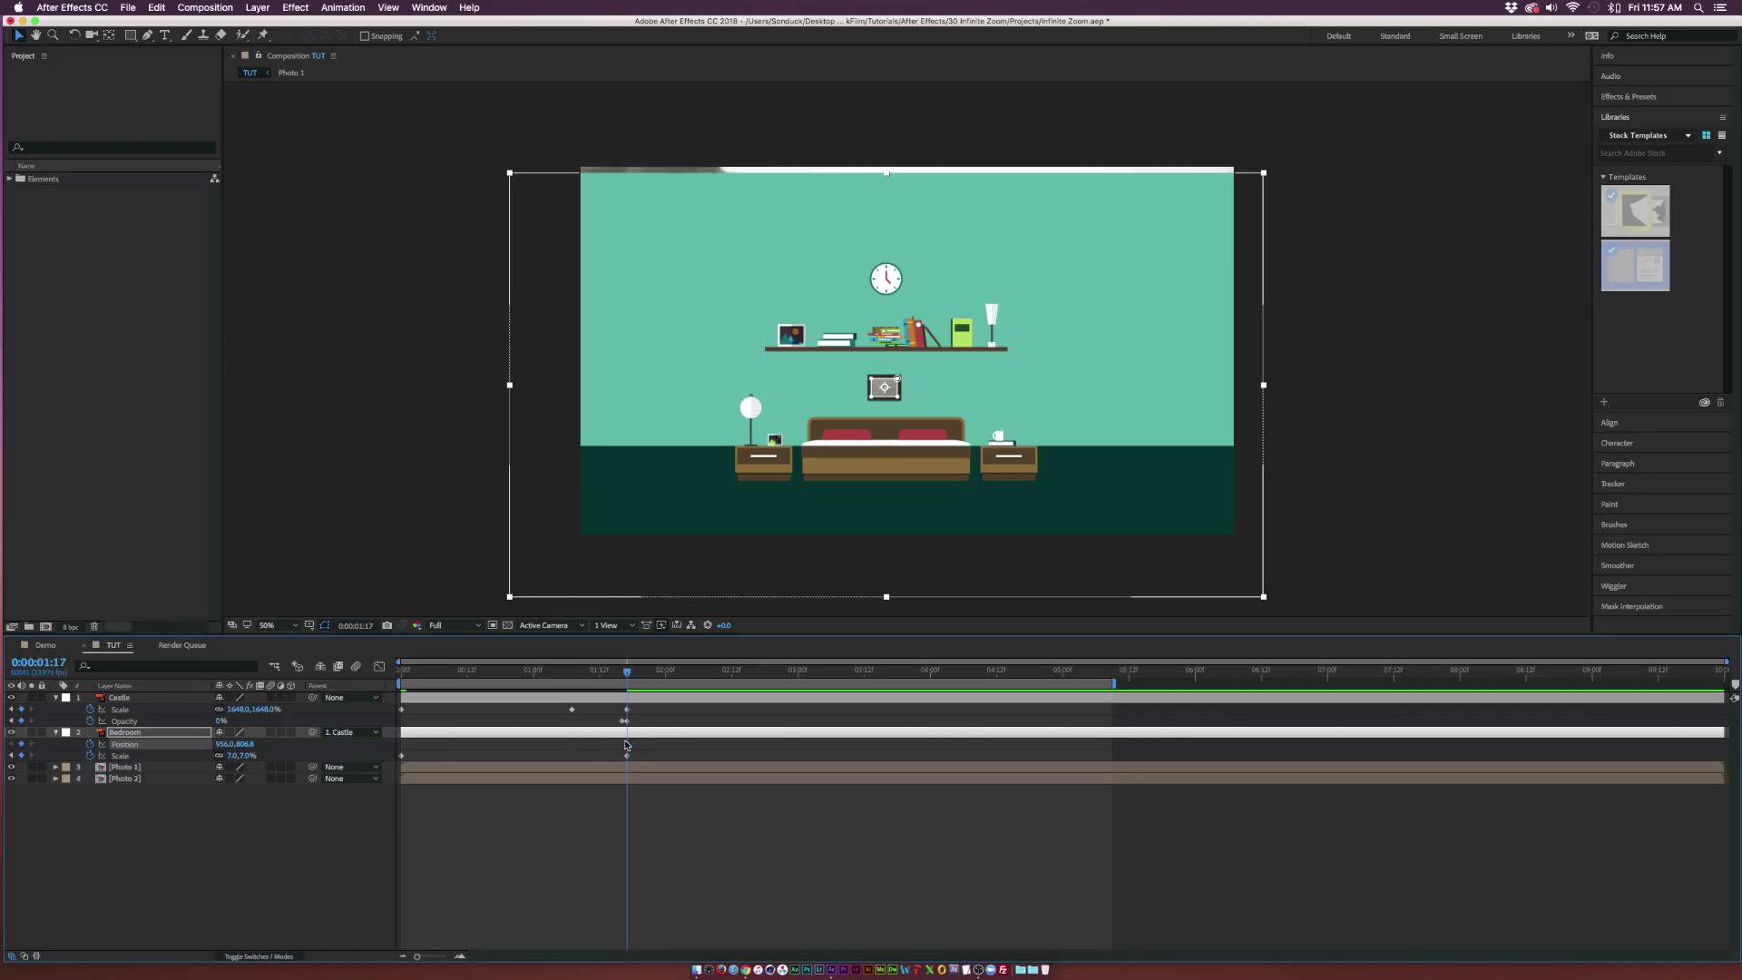
left_click_drag(626, 746, 399, 750)
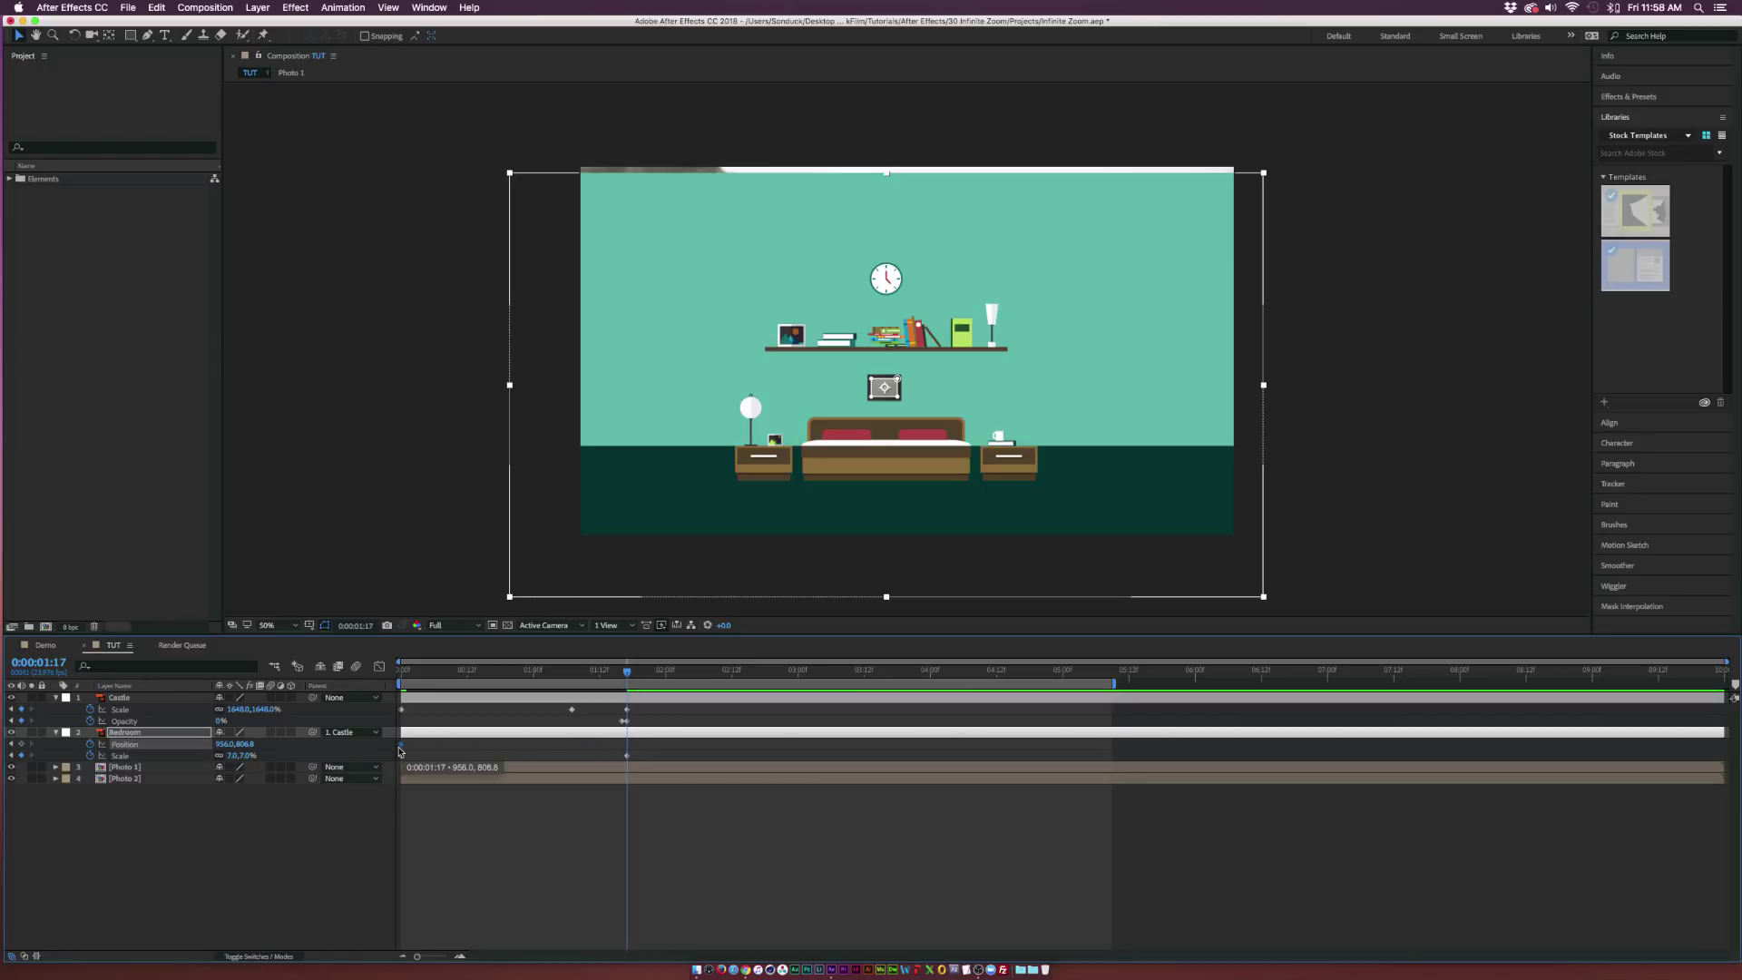
left_click_drag(243, 744, 250, 744)
Step: Enlarge Bedroom to about 20% just before the castle zoom ends, then review the middle
left_click(473, 676)
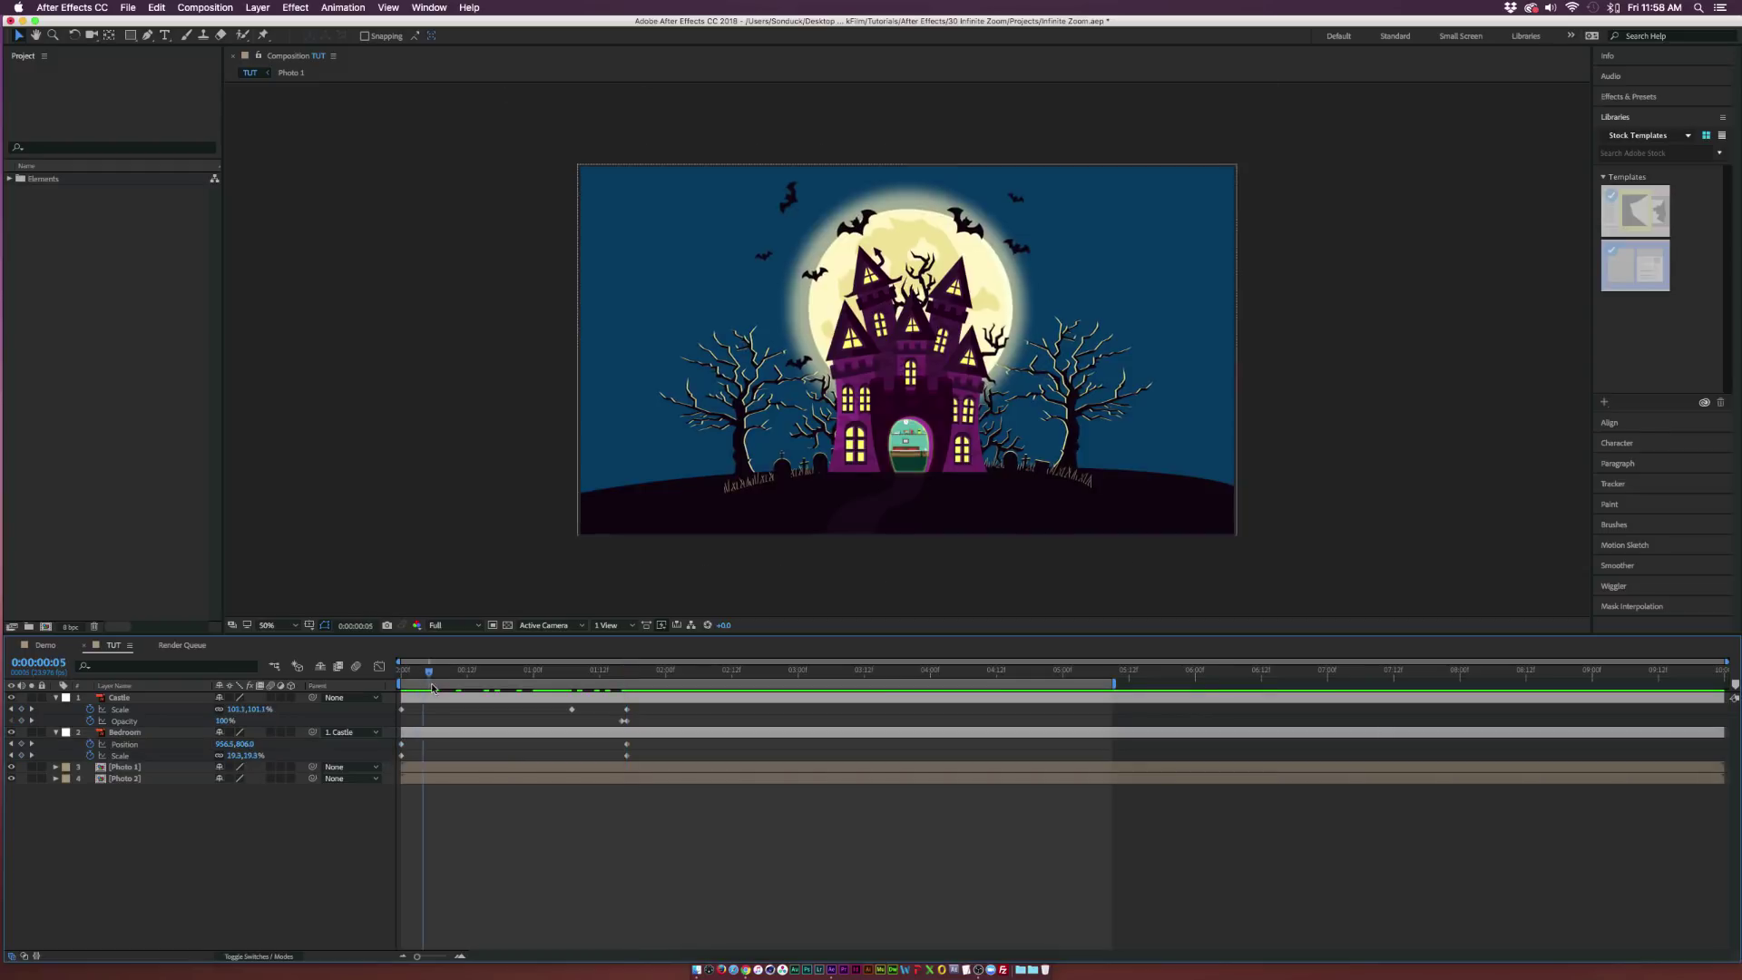
left_click_drag(479, 691, 572, 712)
left_click_drag(234, 760, 240, 756)
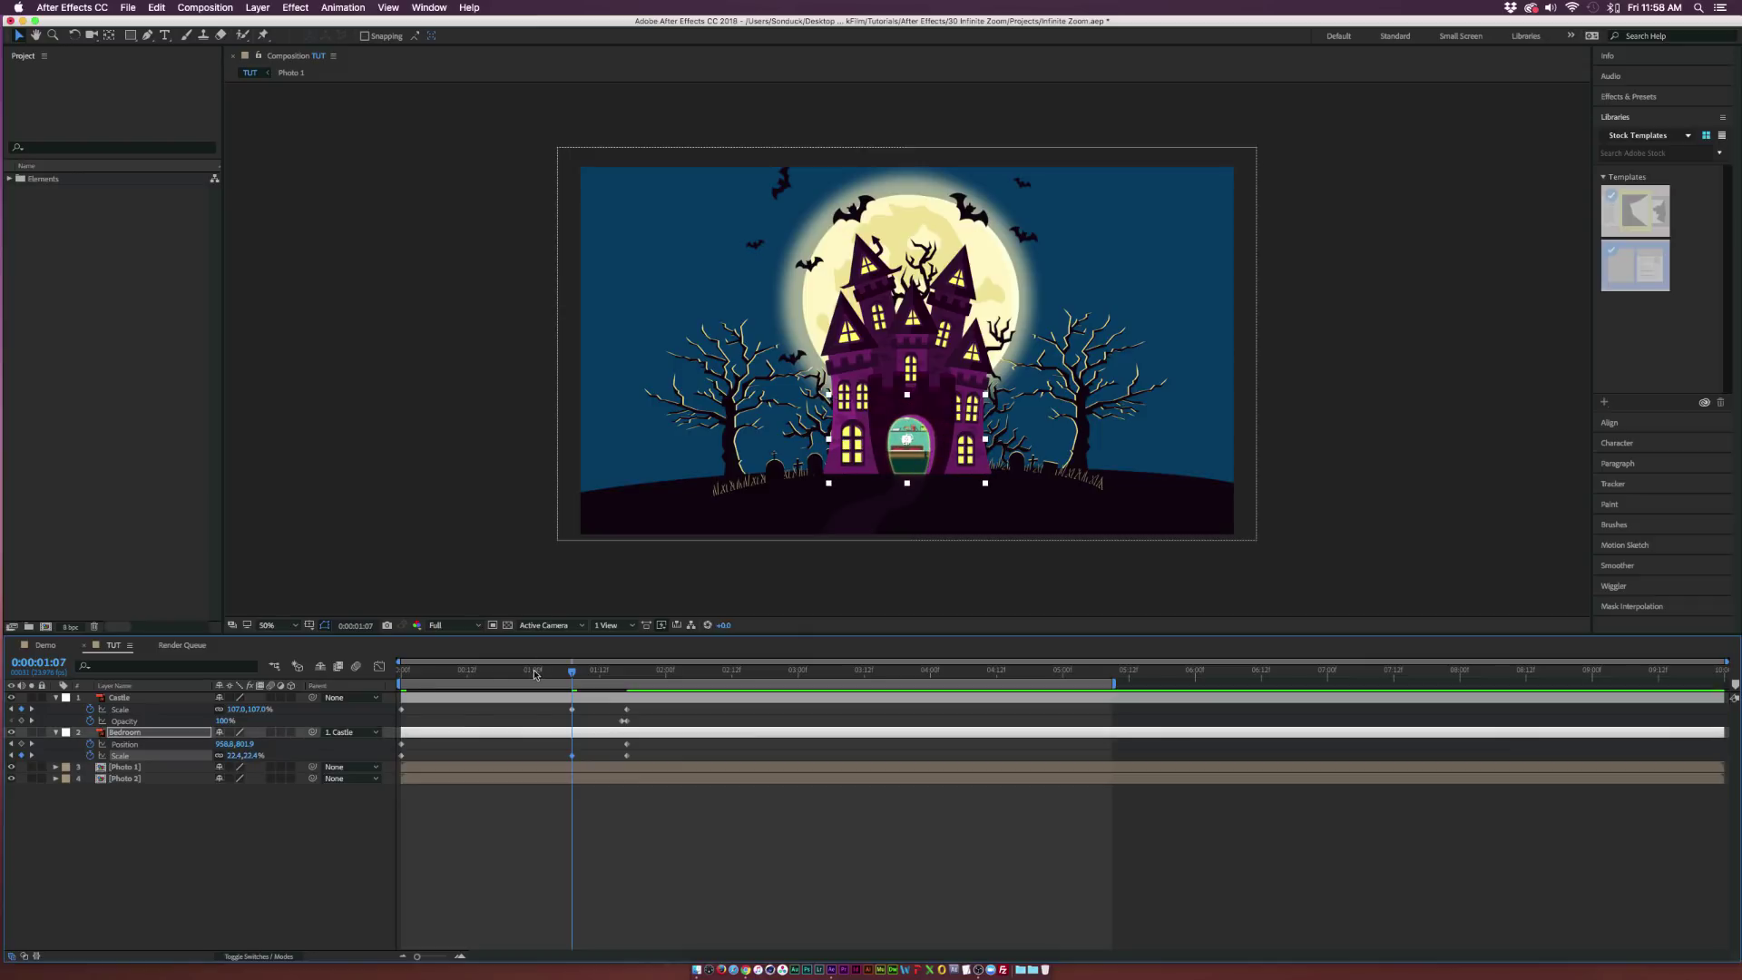
left_click_drag(535, 673, 809, 691)
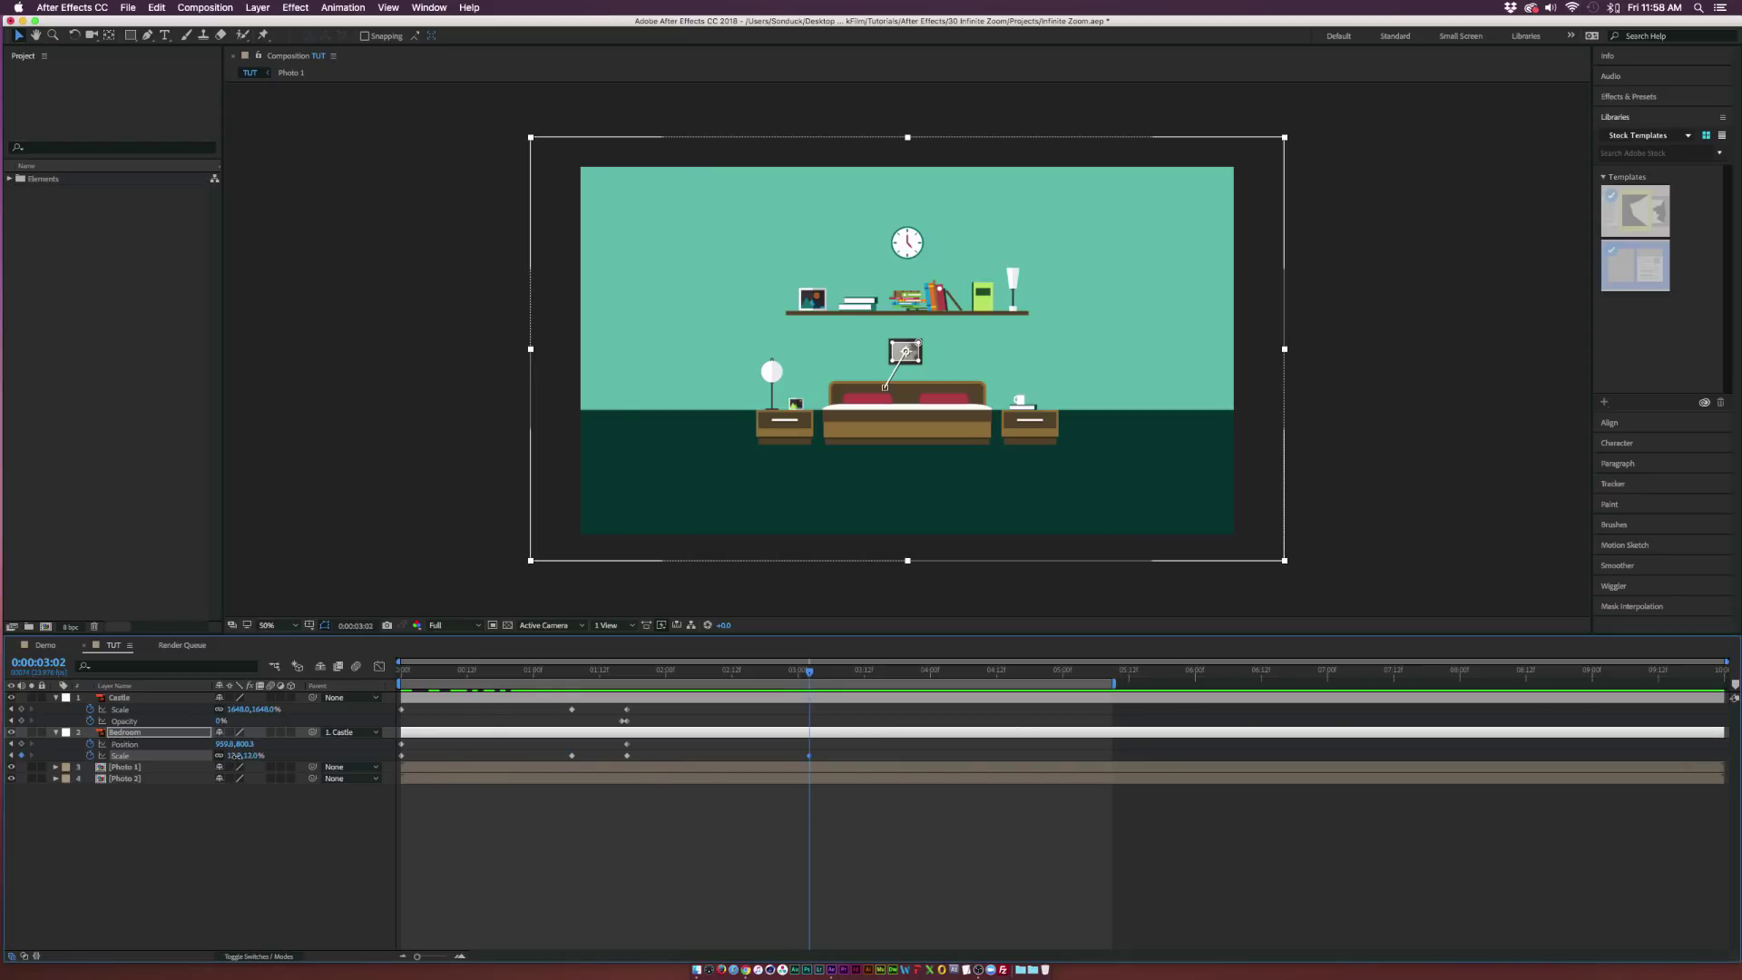
Step: Move Bedroom's Scale keyframe to 3:08 and scale past 100% at 3:23 into the picture frame
mouse_move(236, 754)
left_mouse_down()
mouse_move(263, 756)
mouse_move(237, 757)
left_mouse_up()
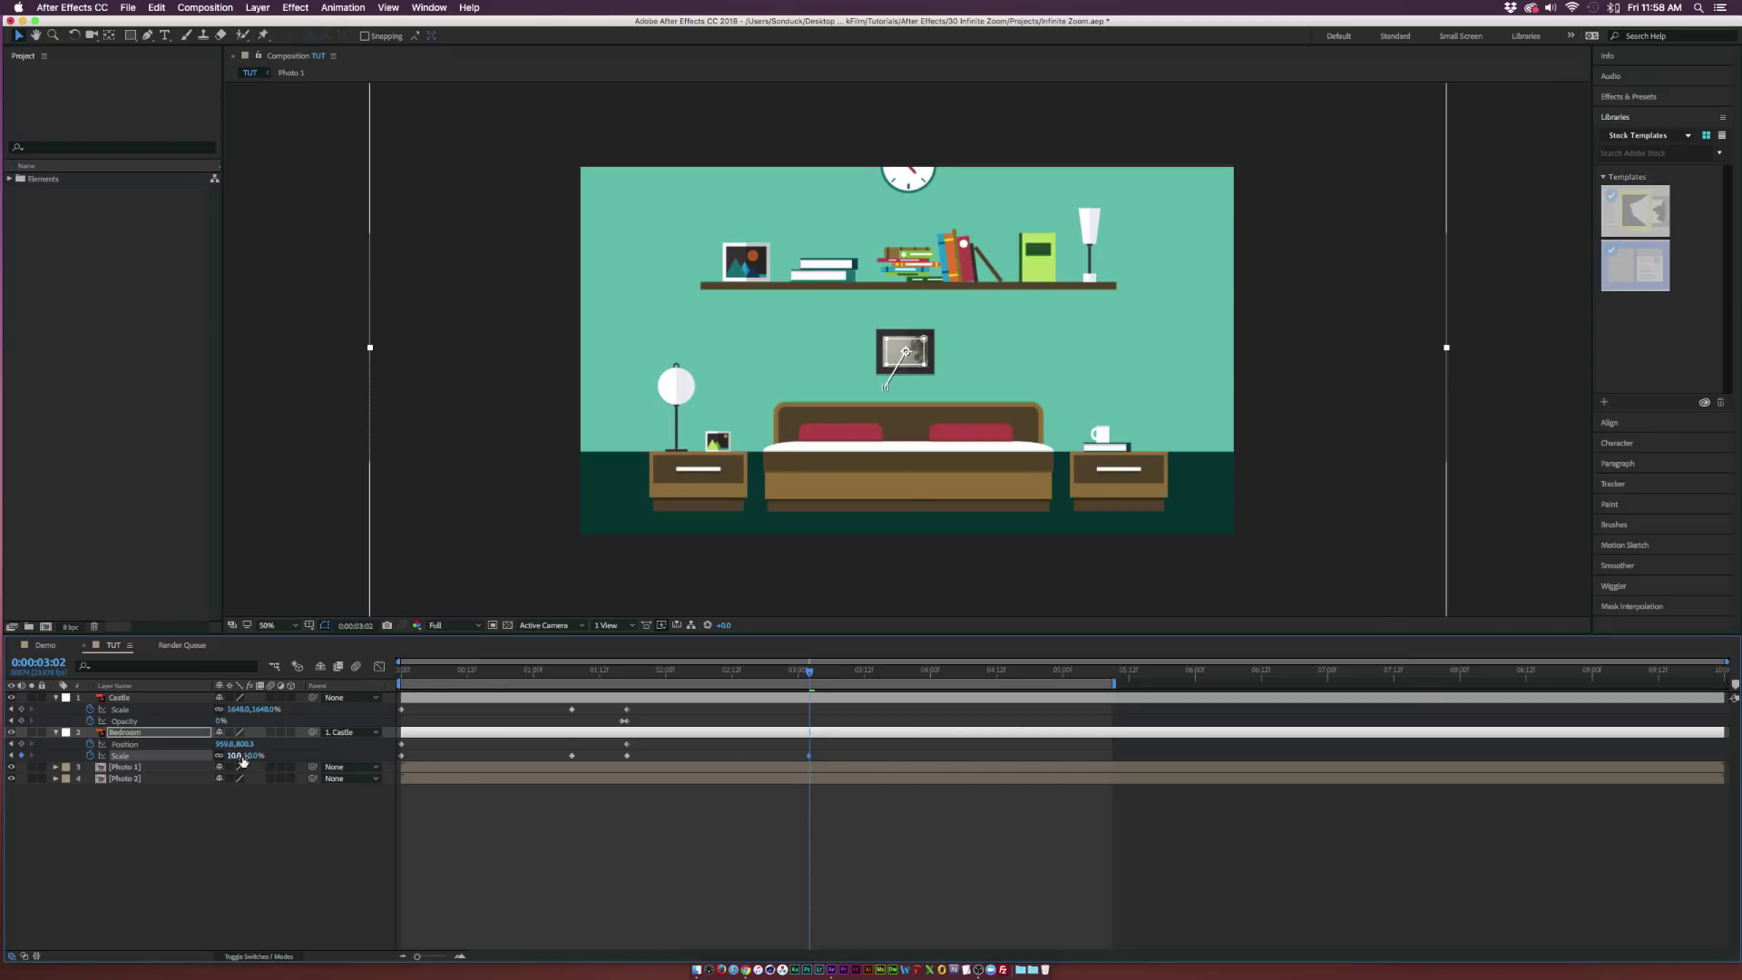
left_click_drag(761, 668, 808, 687)
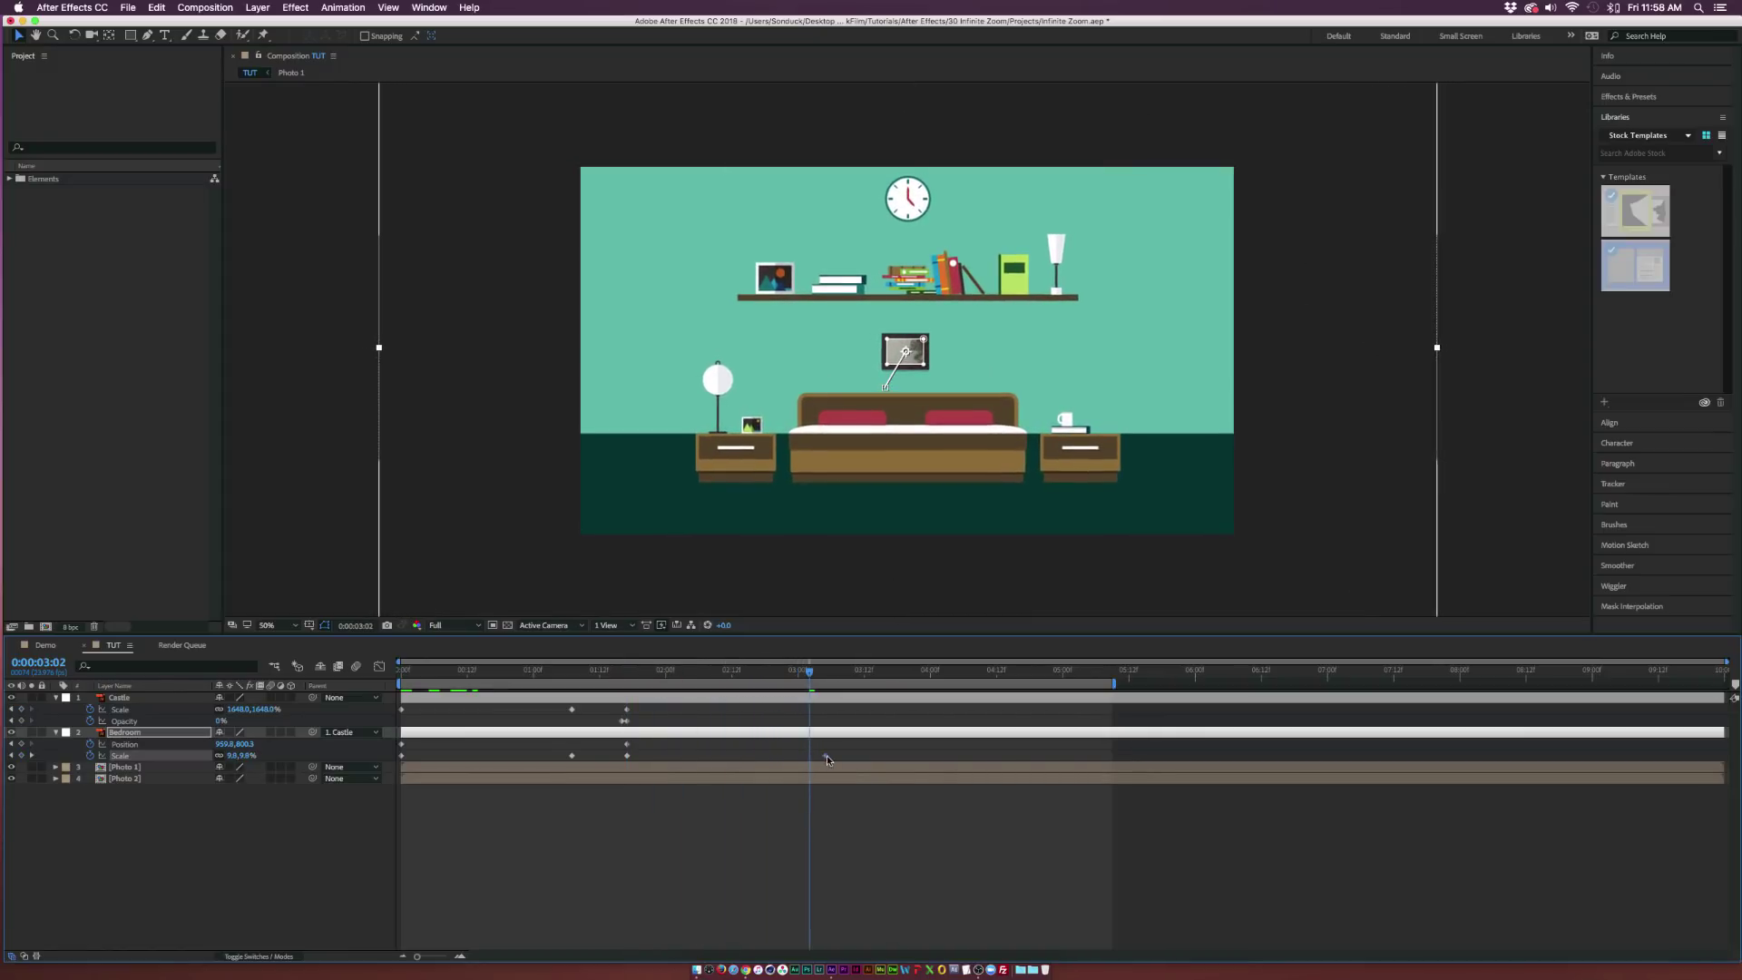
left_click_drag(808, 754, 842, 755)
key("k")
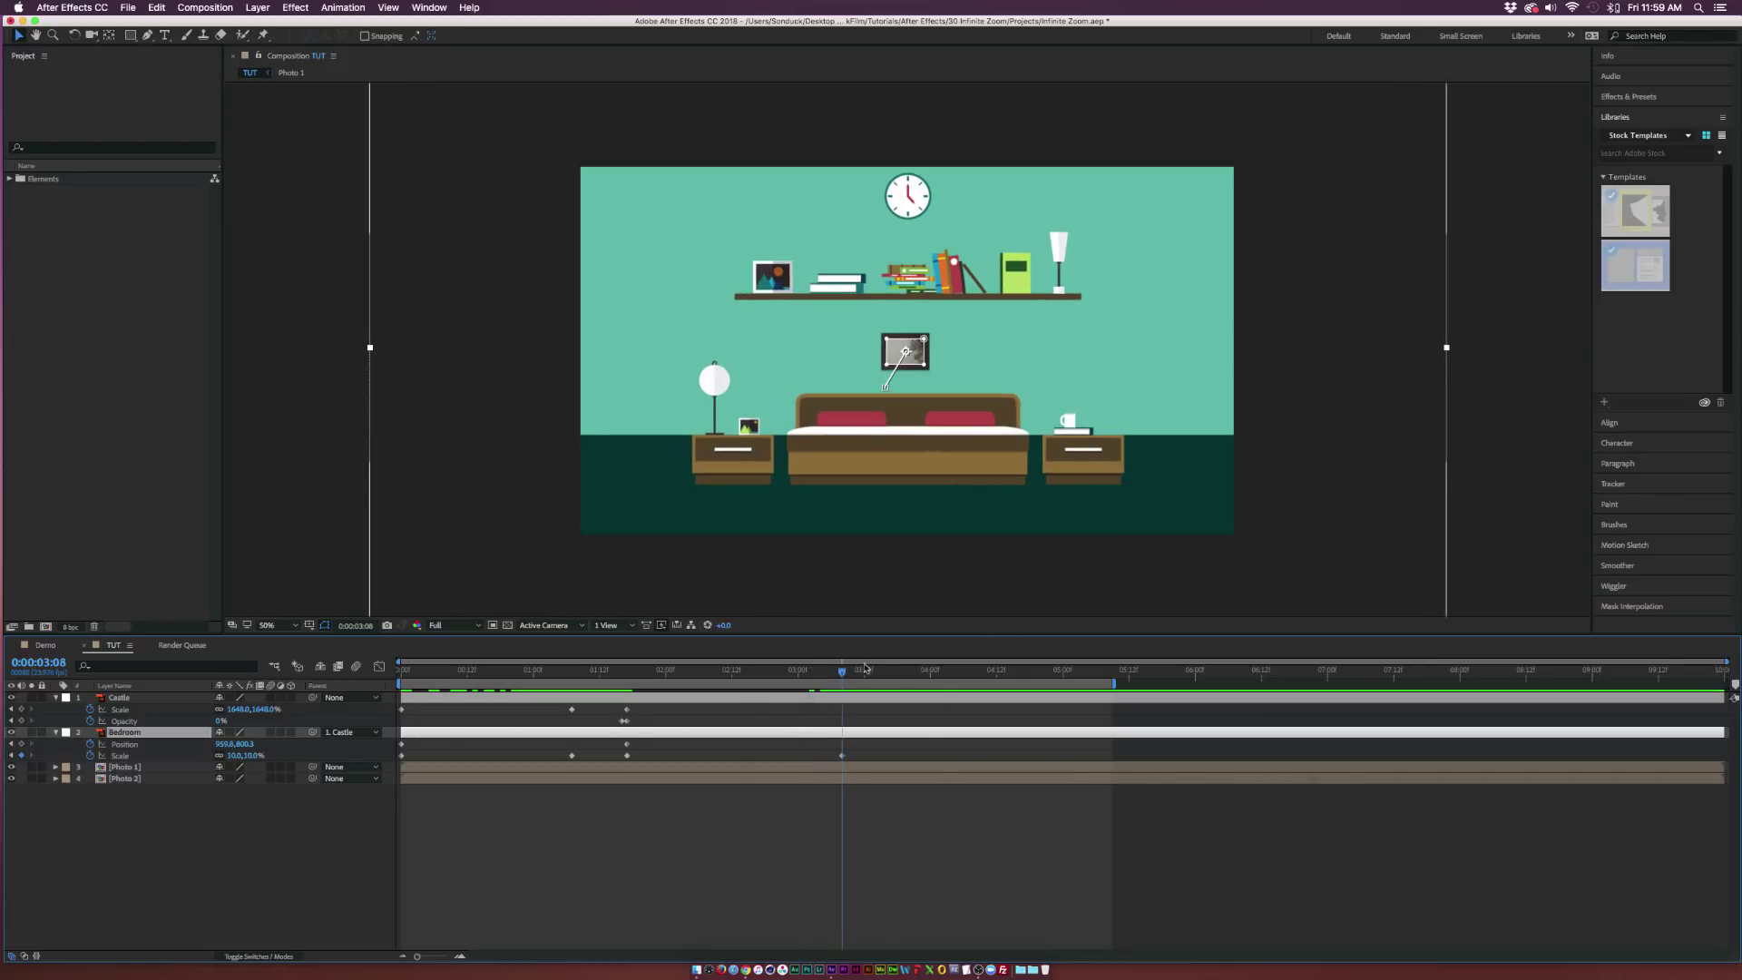
left_click_drag(845, 671, 925, 682)
left_click_drag(238, 758, 333, 764)
Step: Keyframe Bedroom's Opacity to fade from 100% at 3:23 down to 0% at 4:00
key("shift+t")
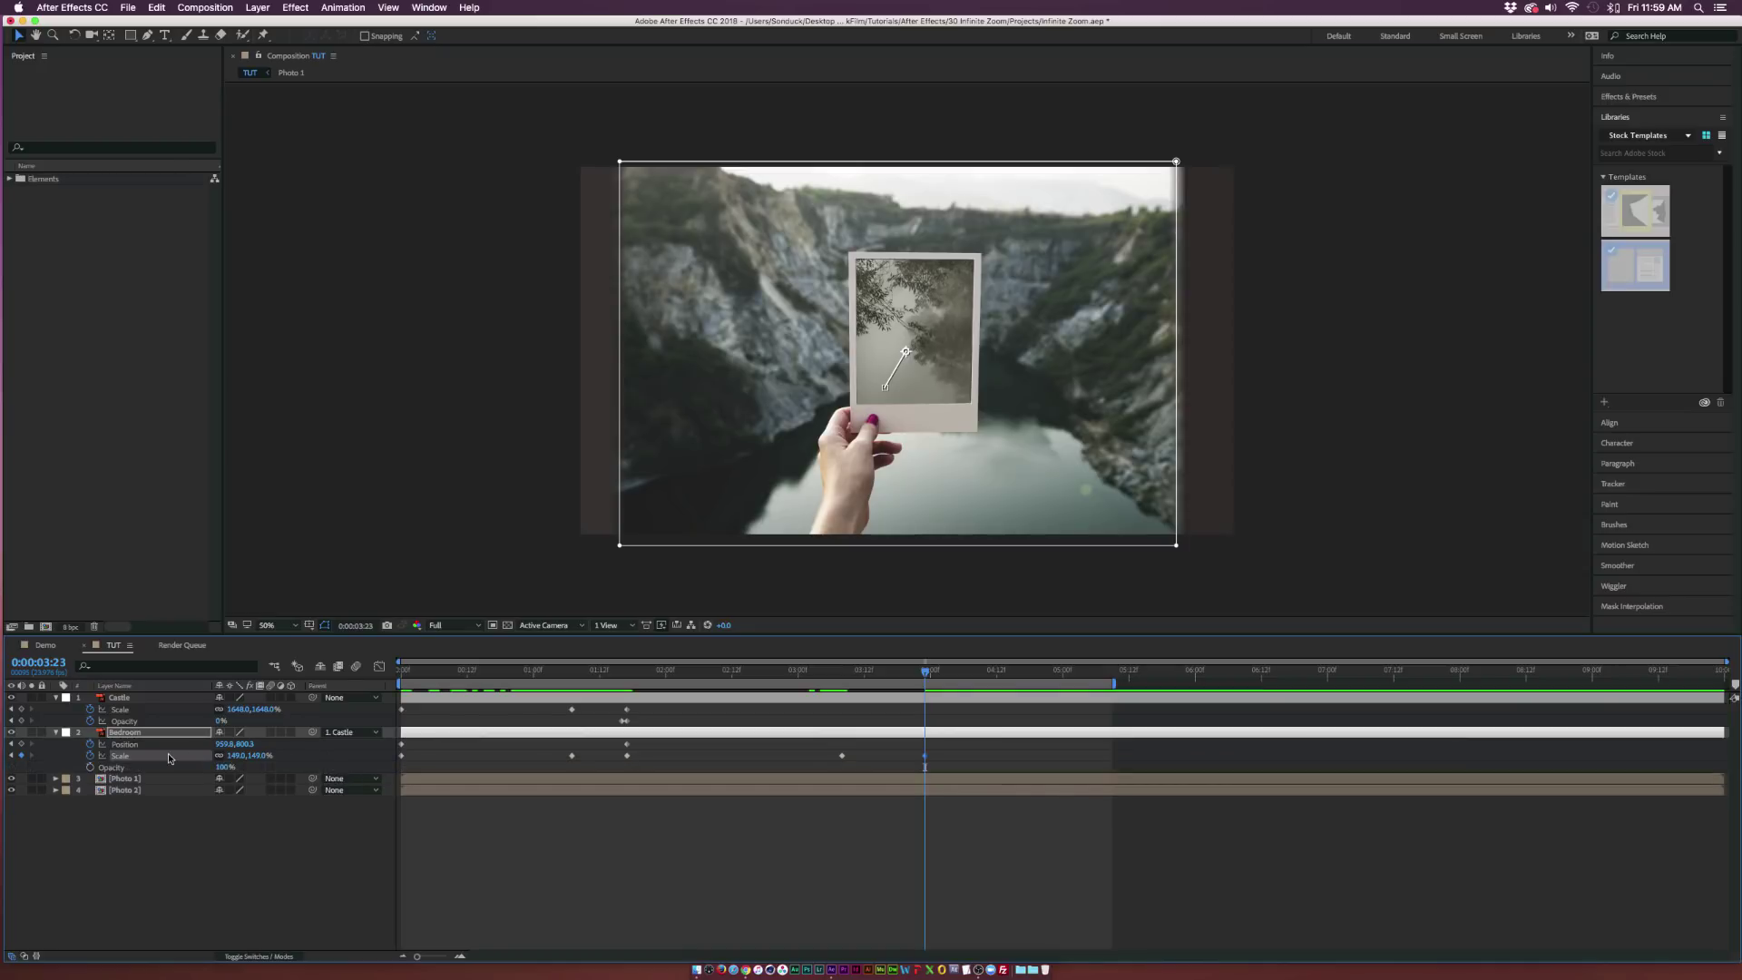
left_click(90, 768)
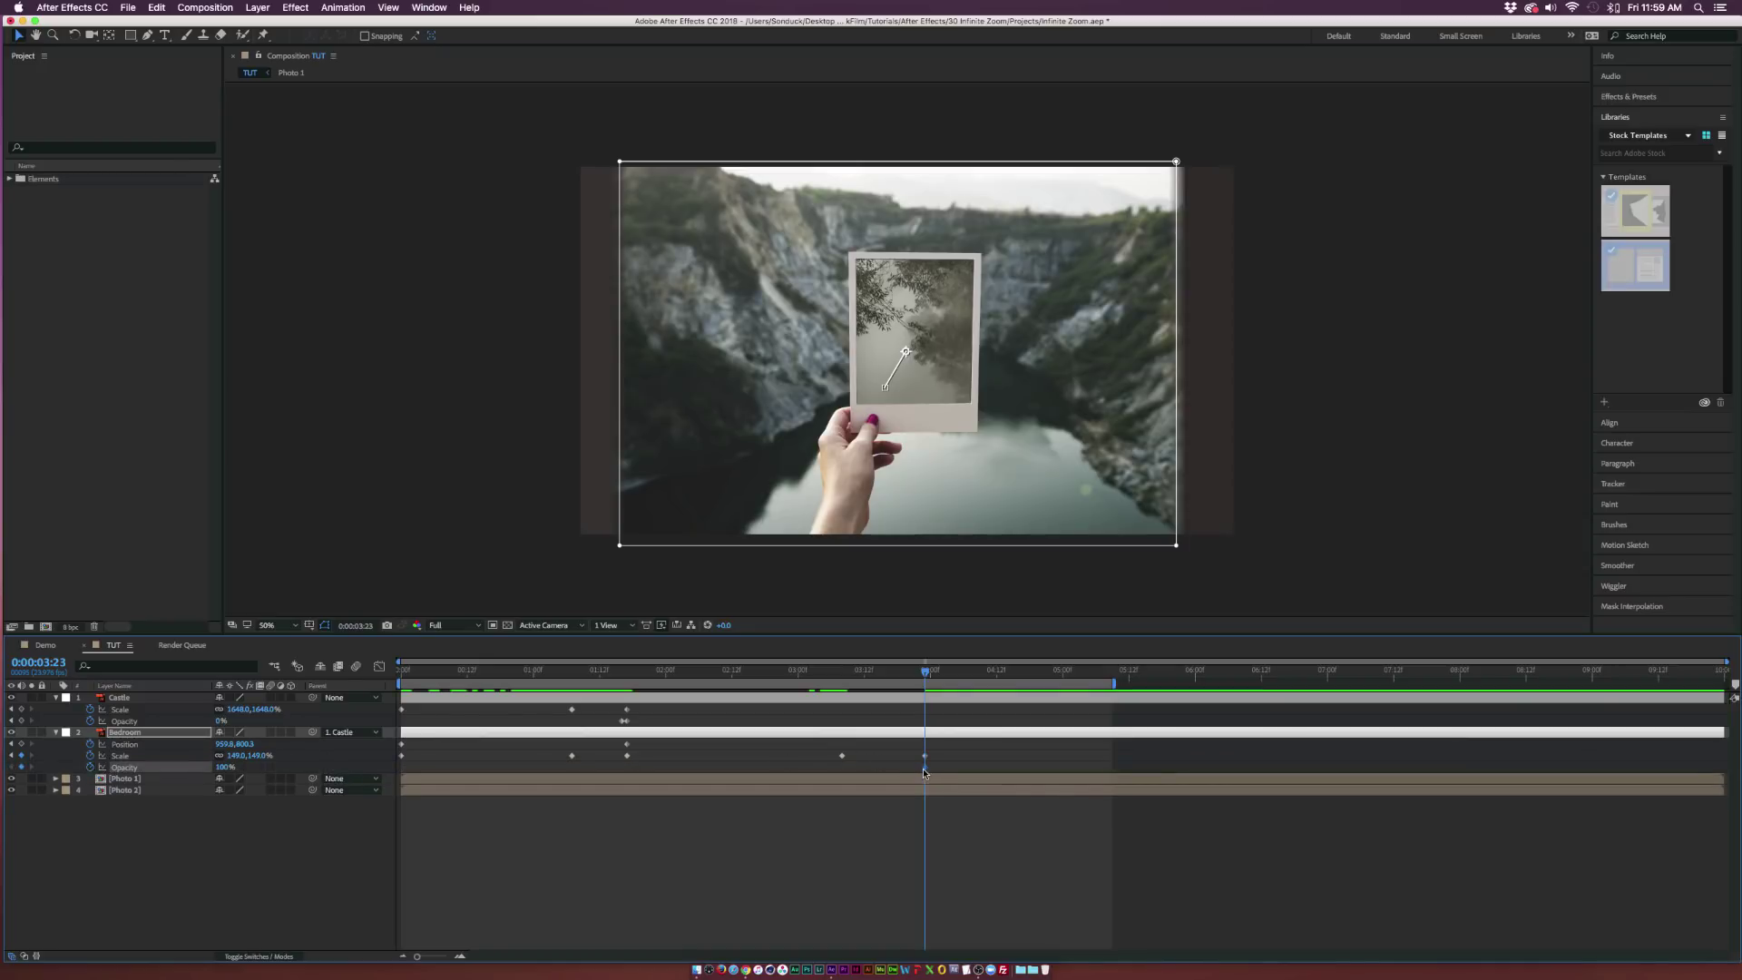
left_click(175, 805)
left_click(901, 675)
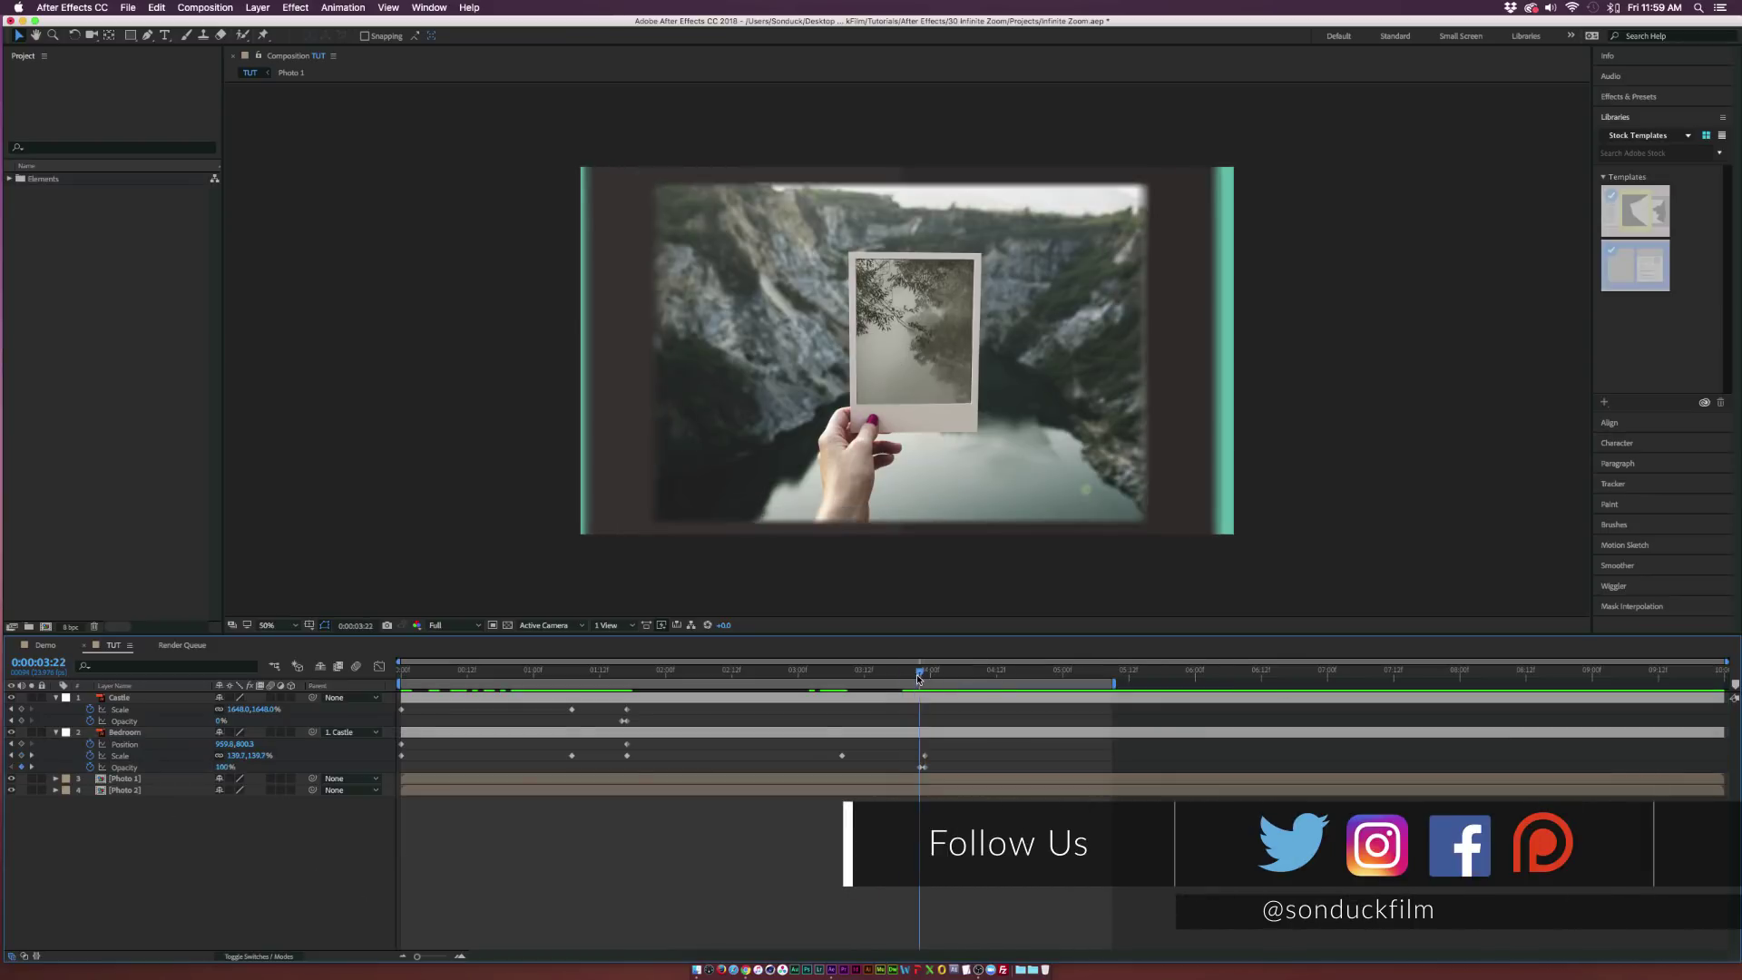
left_click(926, 675)
Step: Check the Bedroom and Castle opacity keyframes by stepping through the fade frame by frame
left_click(919, 767)
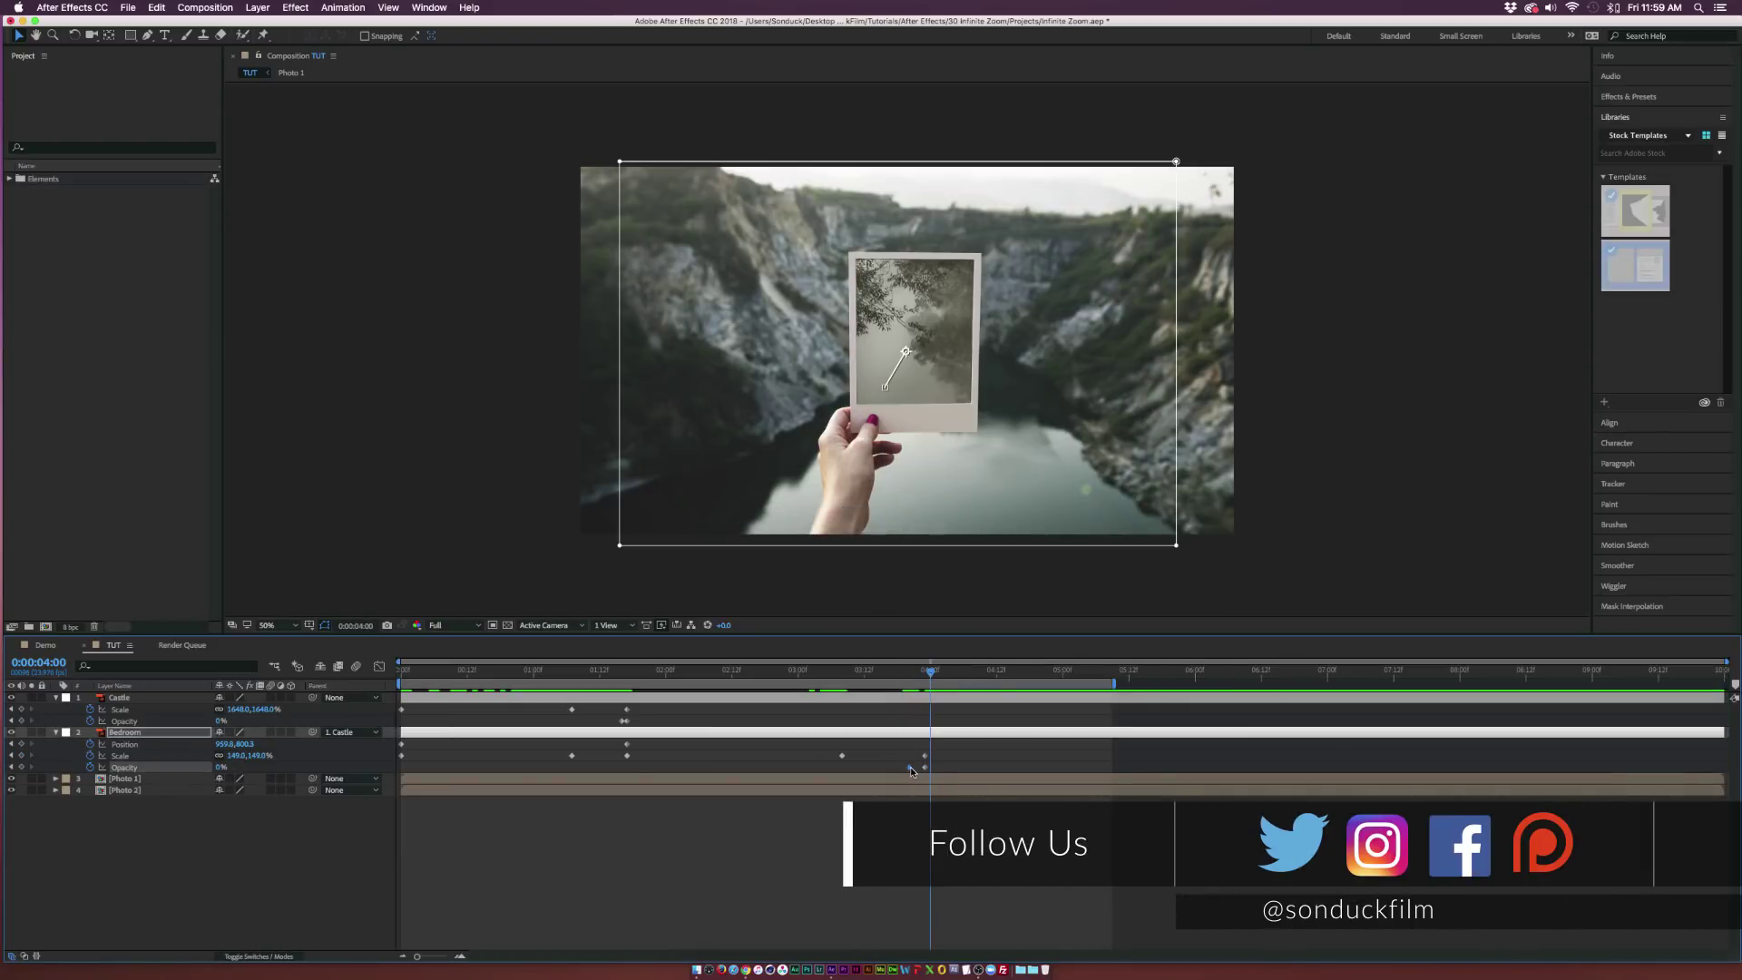
left_click(620, 721)
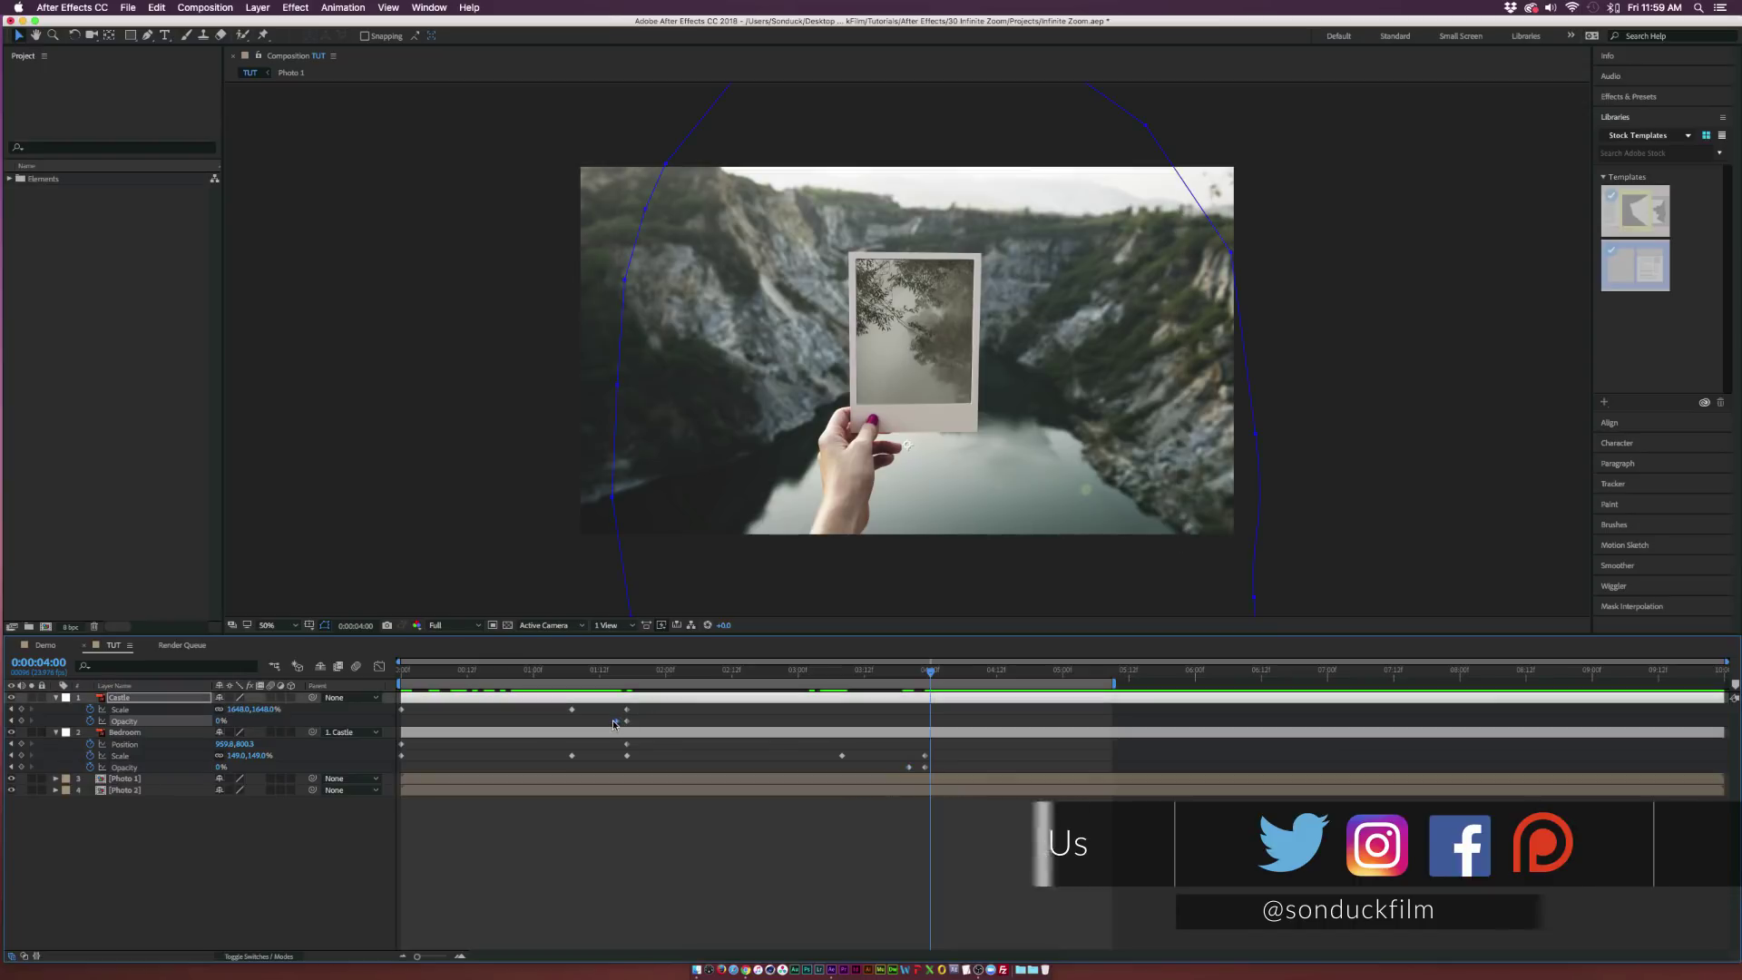
key("Page_Up")
key("Page_Up")
key("Page_Up")
key("Page_Down")
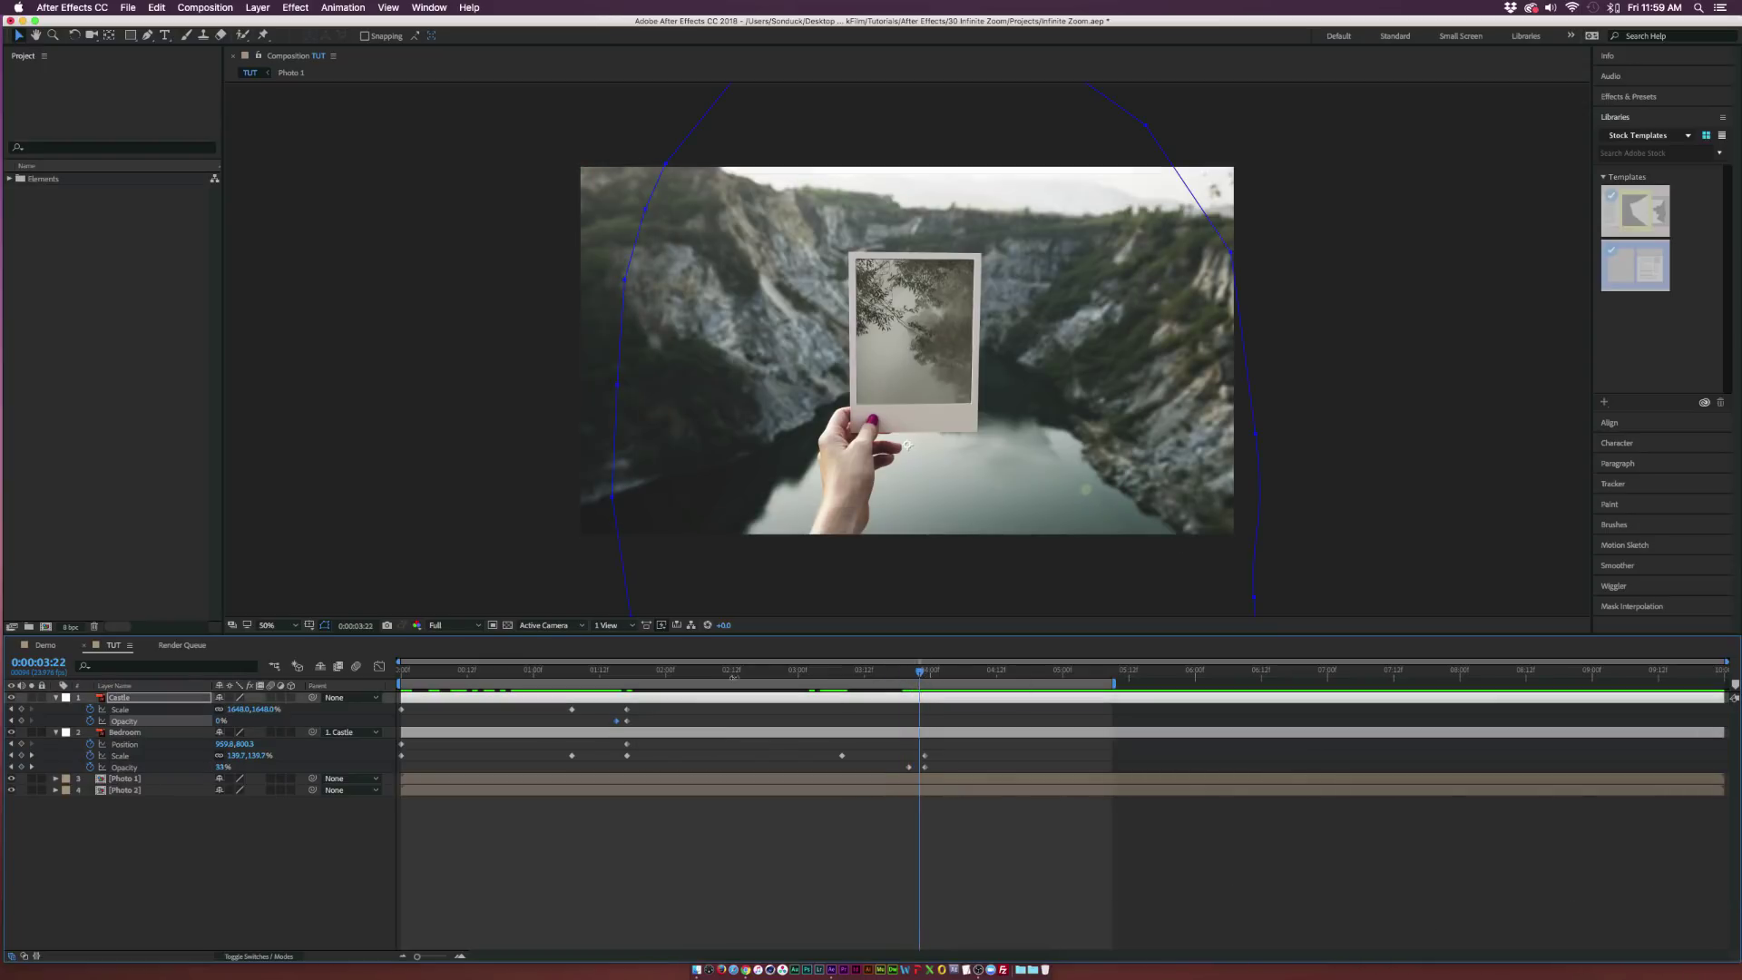
left_click_drag(621, 673, 924, 677)
Step: Parent Photo 1 to the Bedroom layer at 3:23 and review the resulting zoom
key("ctrl+Down")
key("ctrl+Down")
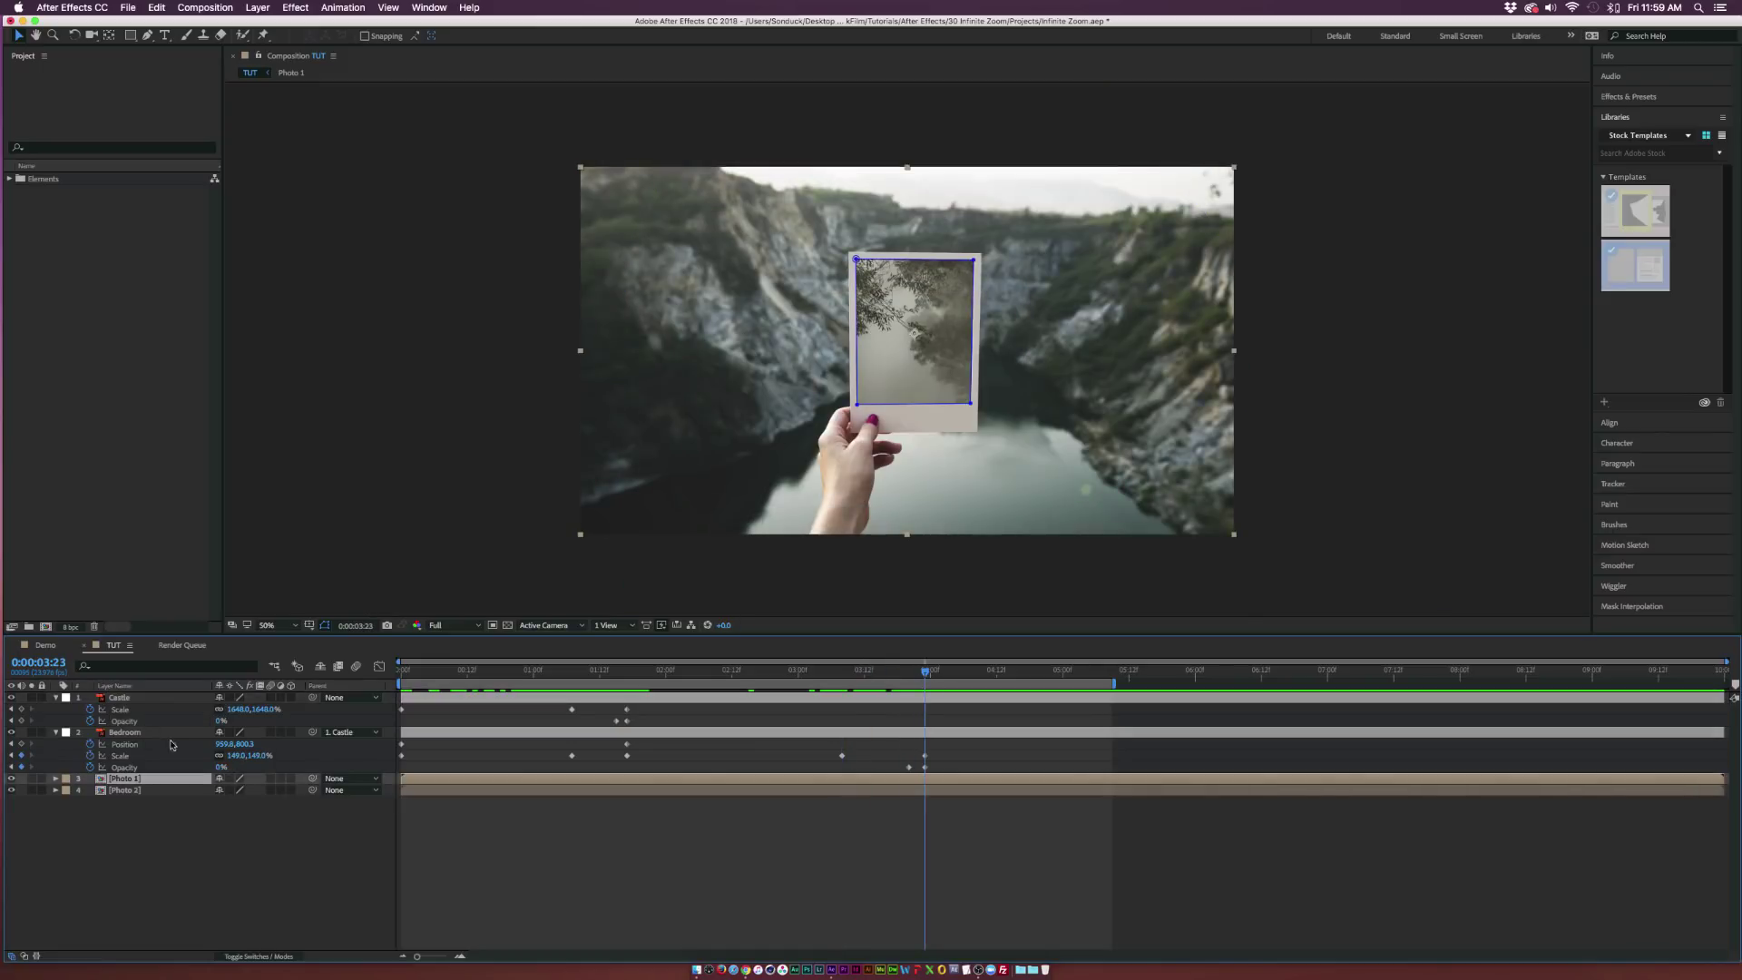
left_click_drag(312, 777, 124, 732)
mouse_move(916, 676)
left_mouse_down()
mouse_move(710, 692)
mouse_move(926, 692)
left_mouse_up()
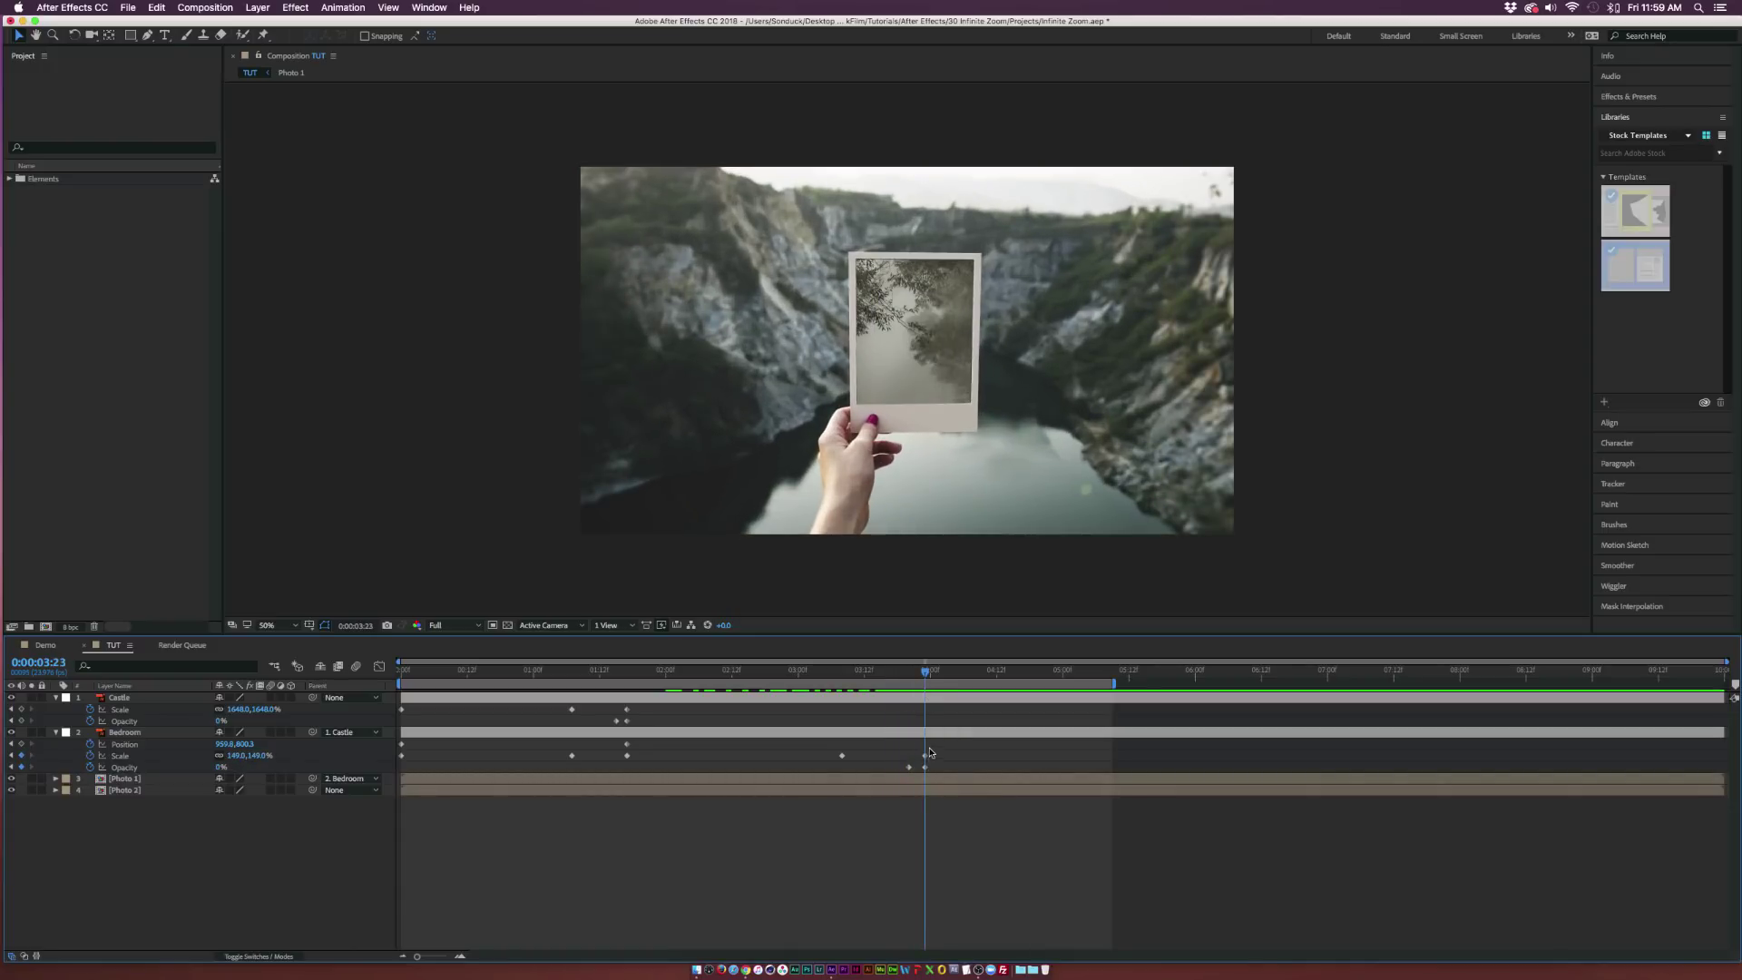
Step: Hide the Photo 2 layer and review the framed photo in the bedroom scene
left_click_drag(924, 670, 871, 676)
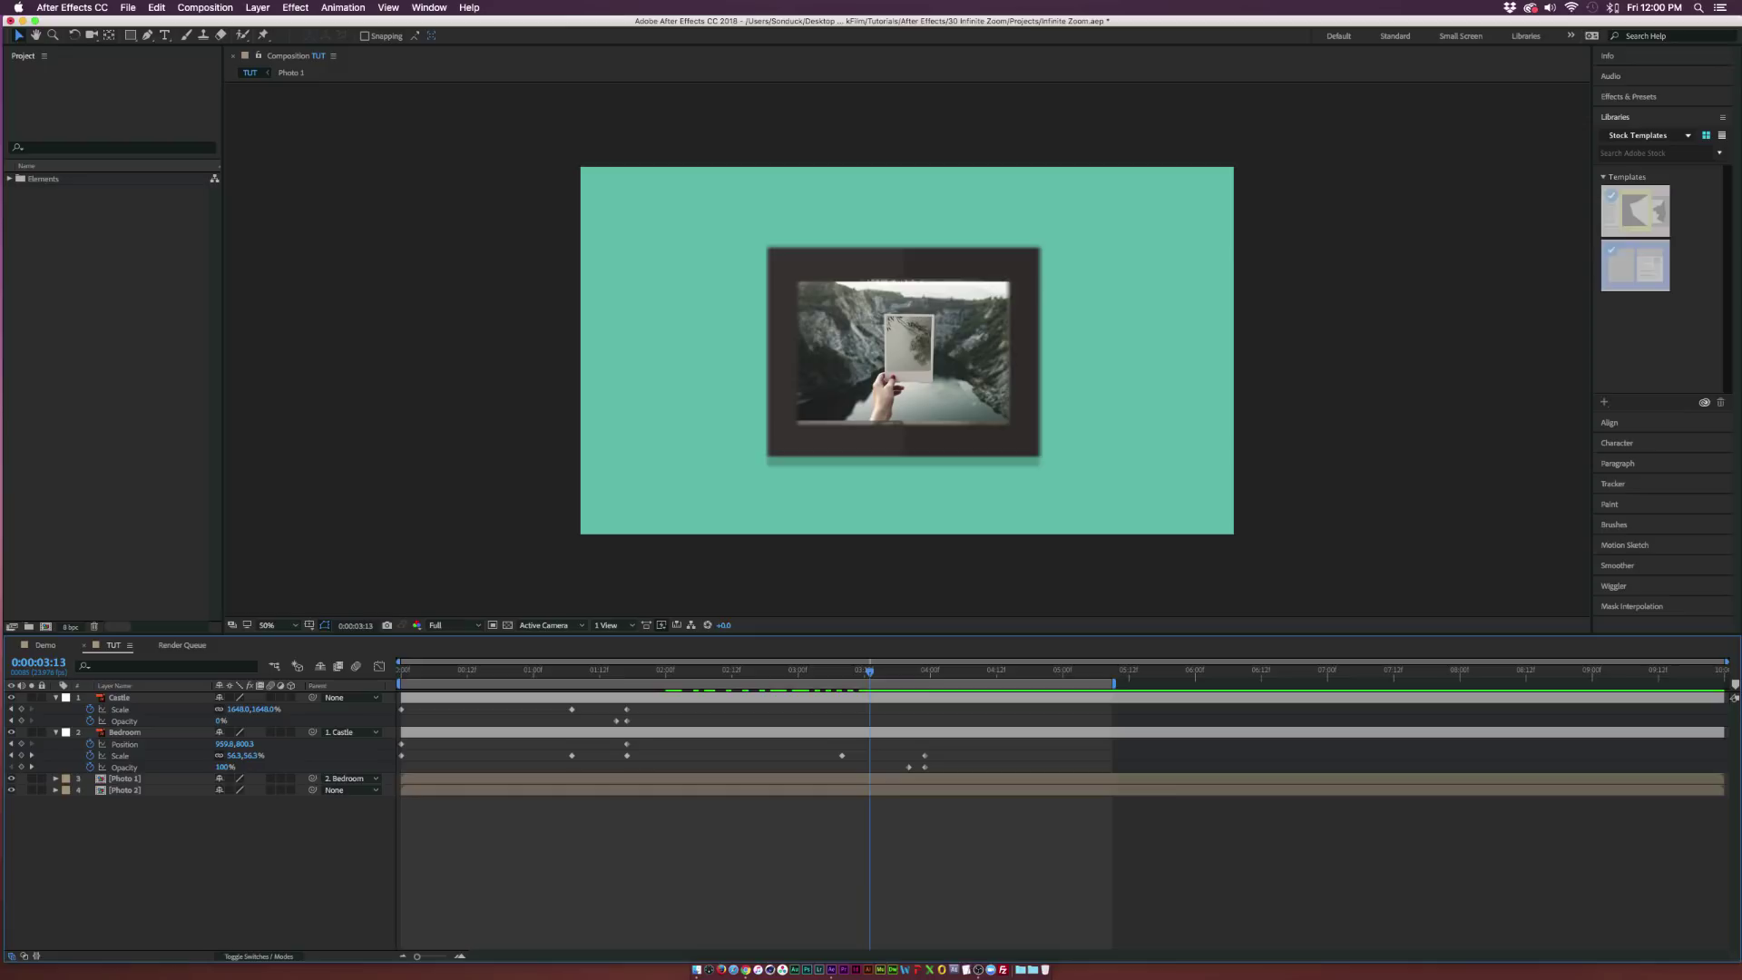
left_click(11, 791)
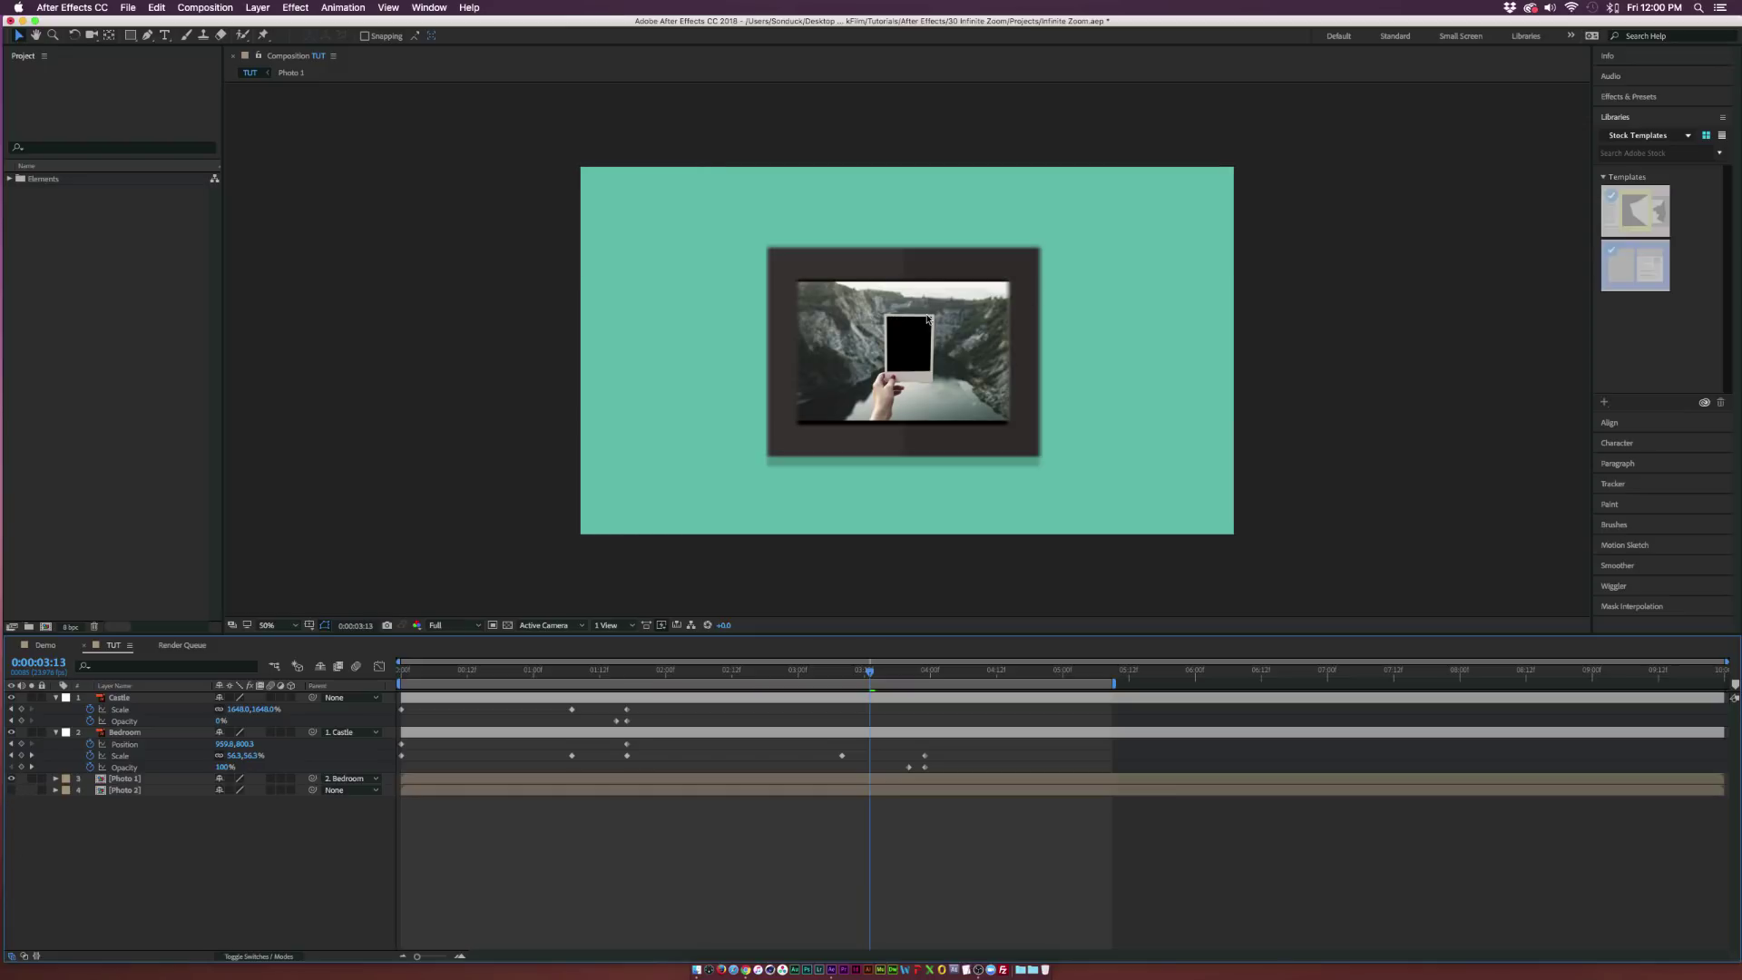
left_click(627, 671)
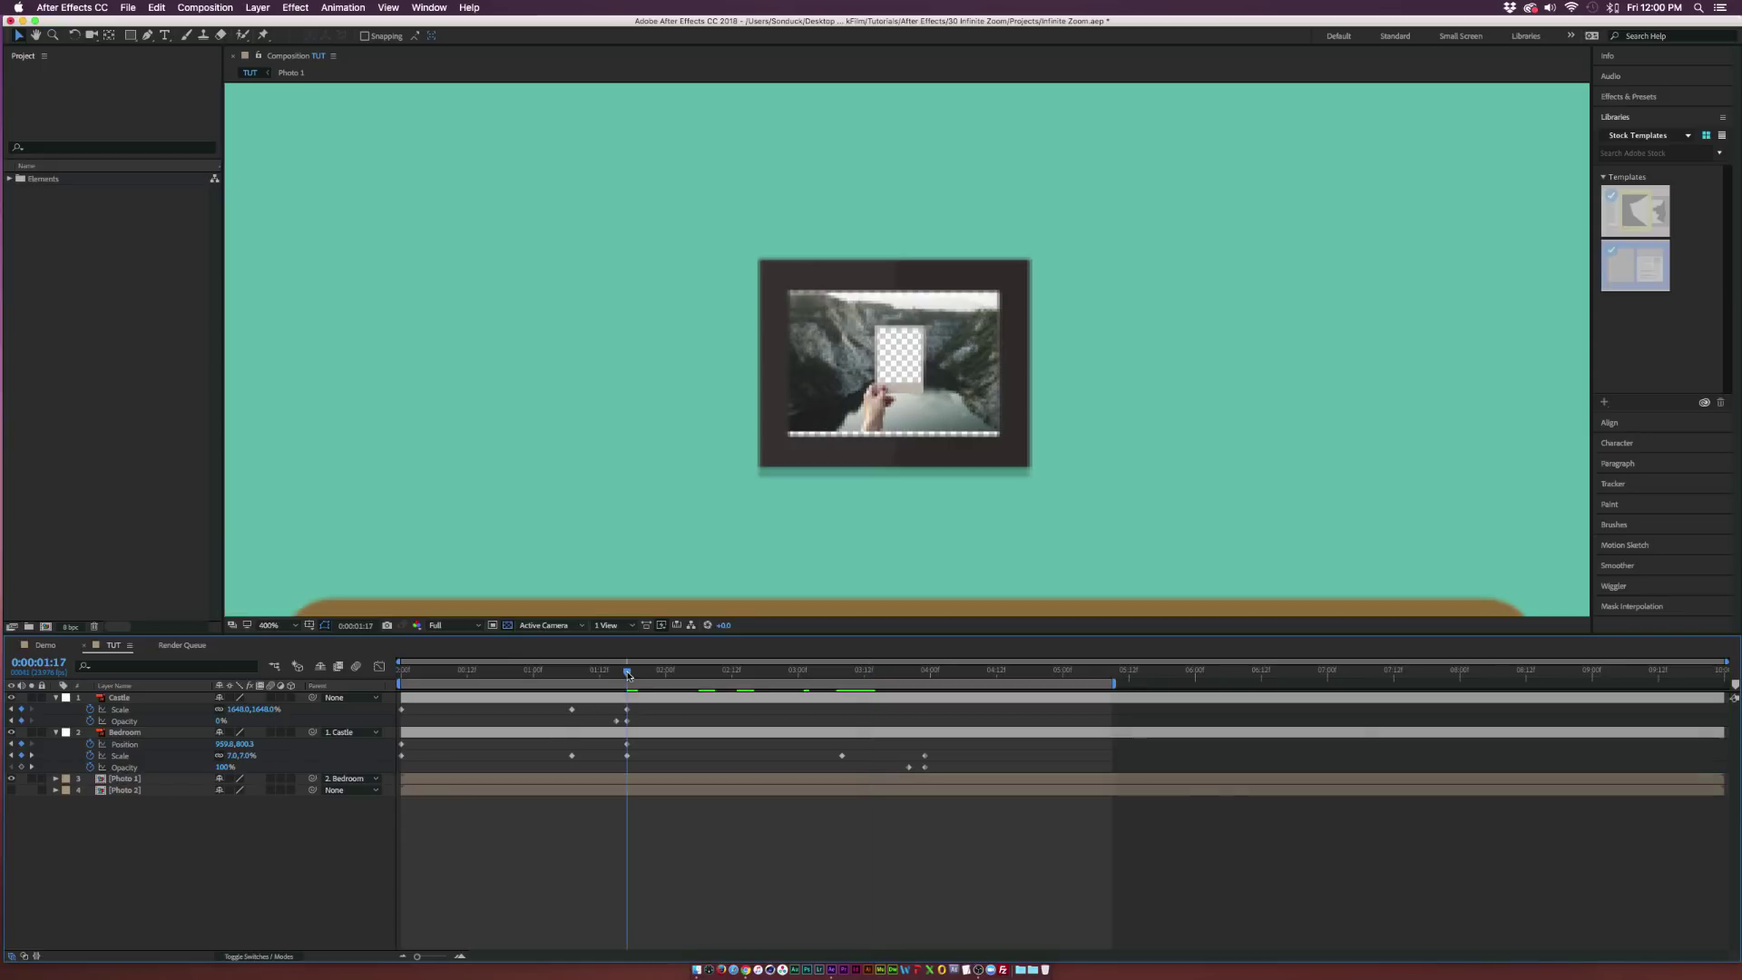
Step: Scale Photo 1 to about 4.5% to fit the bedroom's picture frame, then preview
left_click(125, 778)
key("s")
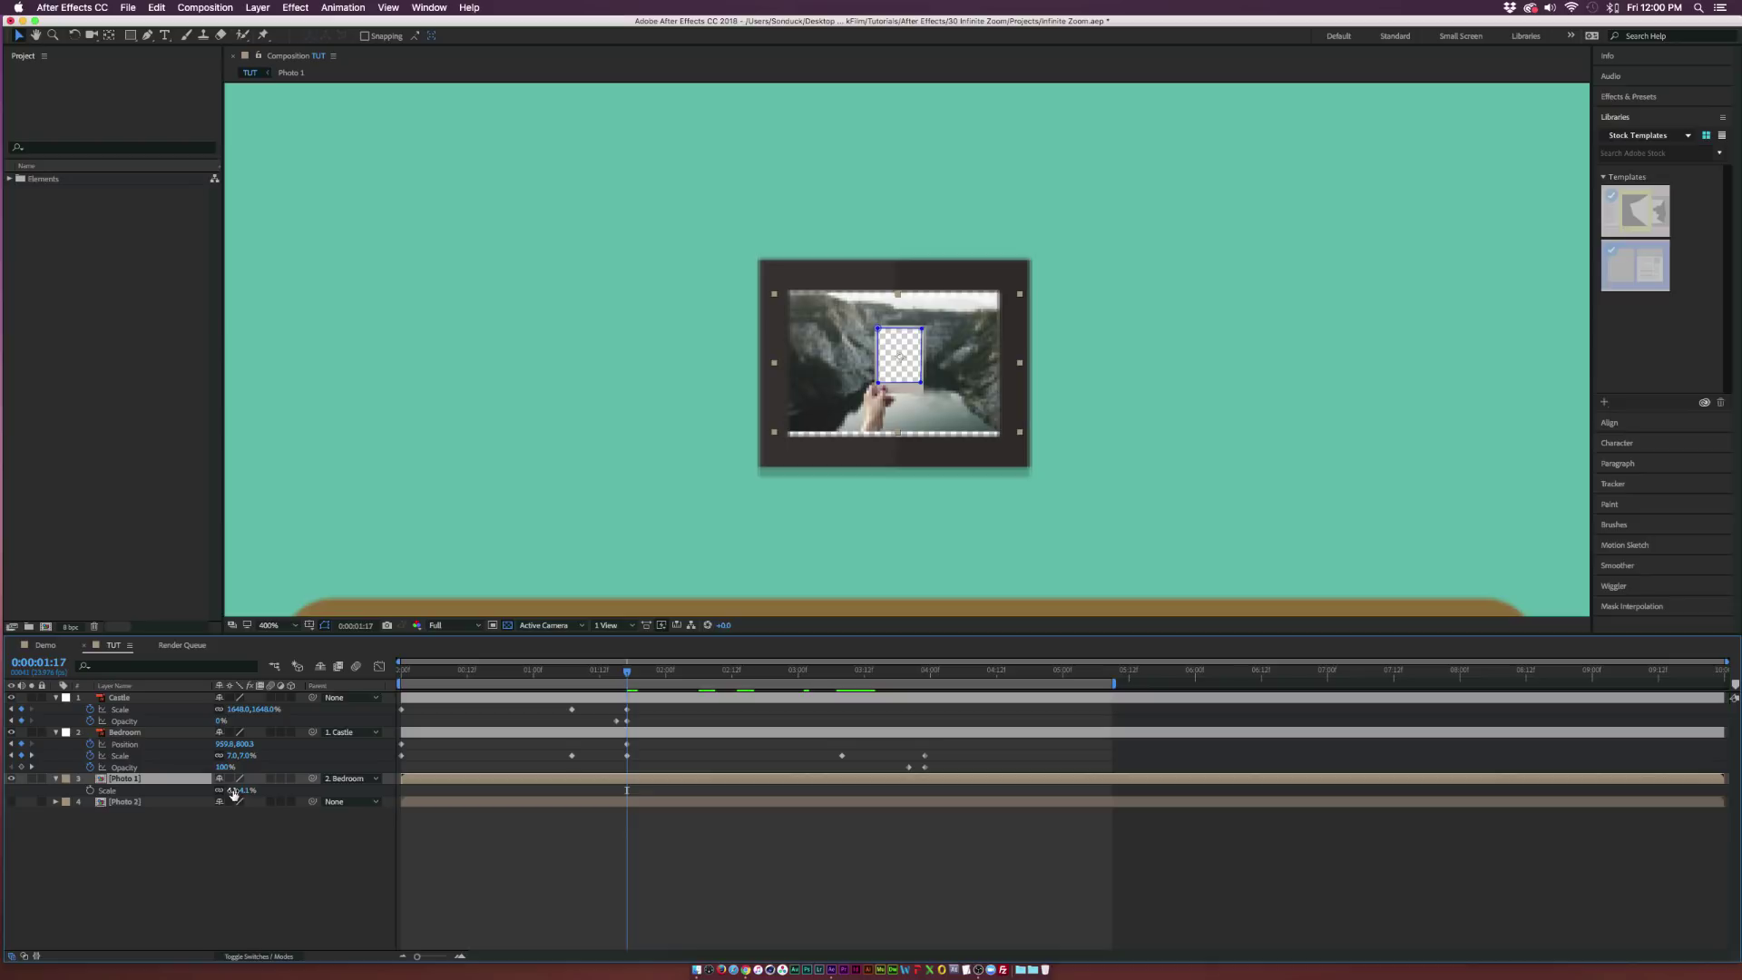
type("12.4")
key("Return")
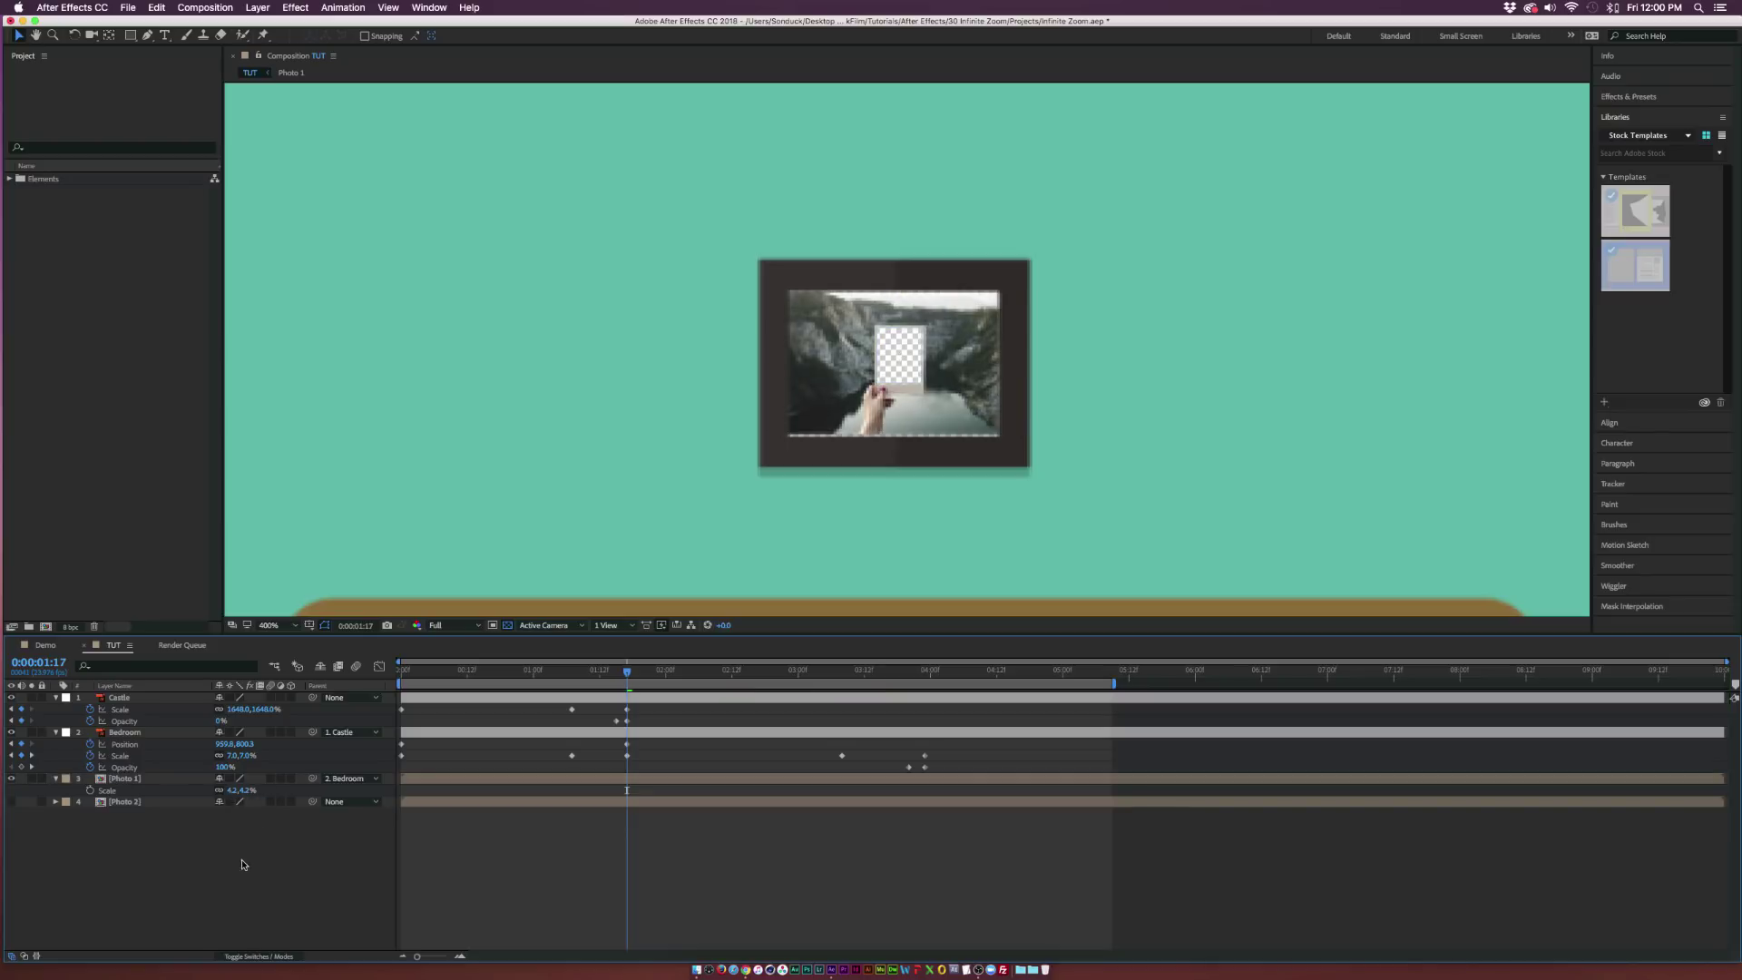
left_click_drag(237, 797, 272, 796)
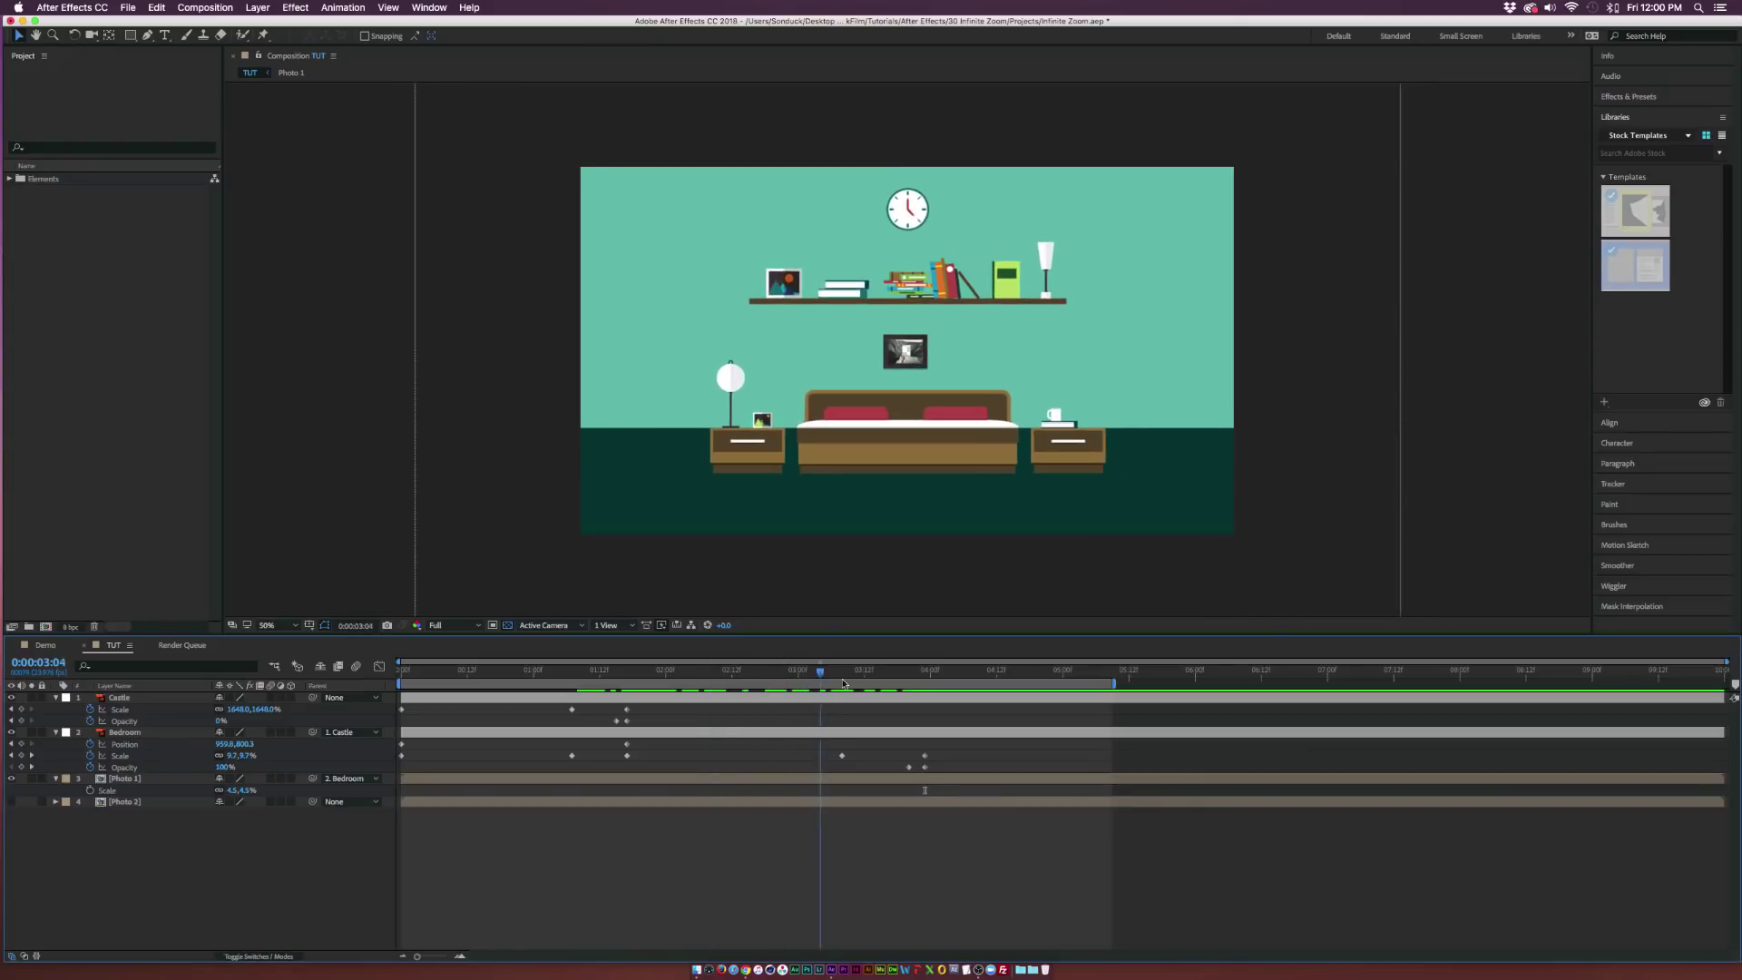
left_click_drag(844, 682, 924, 682)
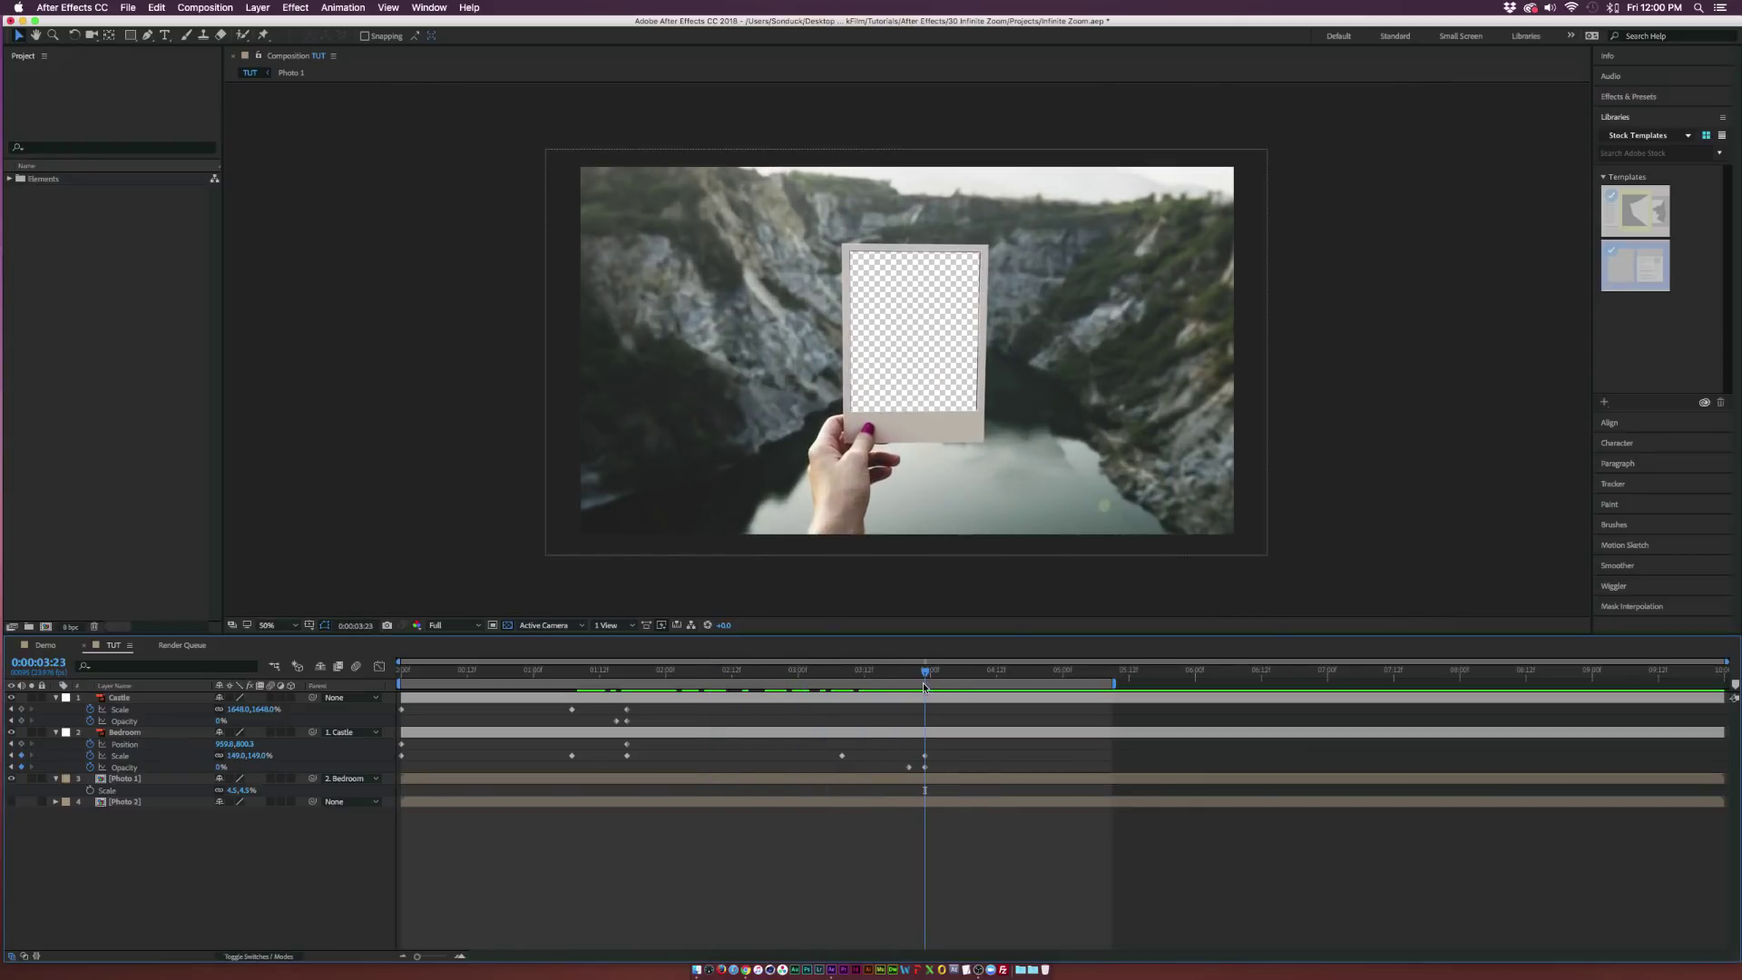
Step: Make the forest road photo visible and set a starting Scale keyframe on Photo 1
left_click(11, 803)
left_click(133, 804)
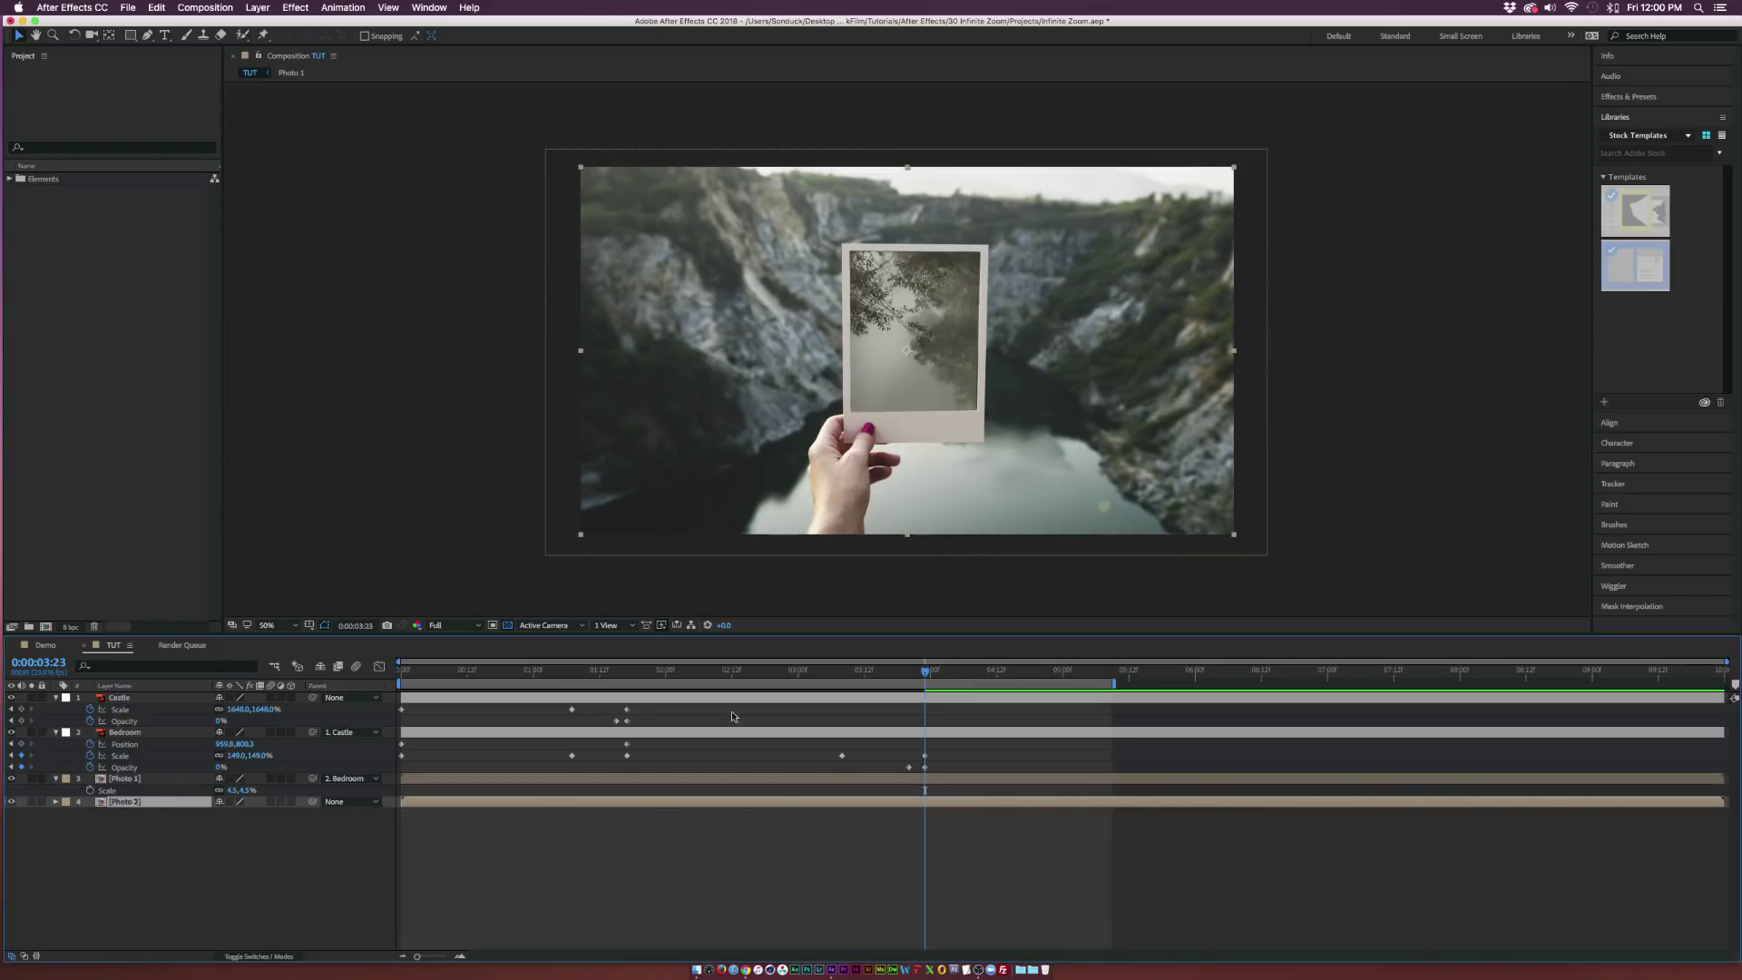
left_click(127, 780)
left_click(89, 791)
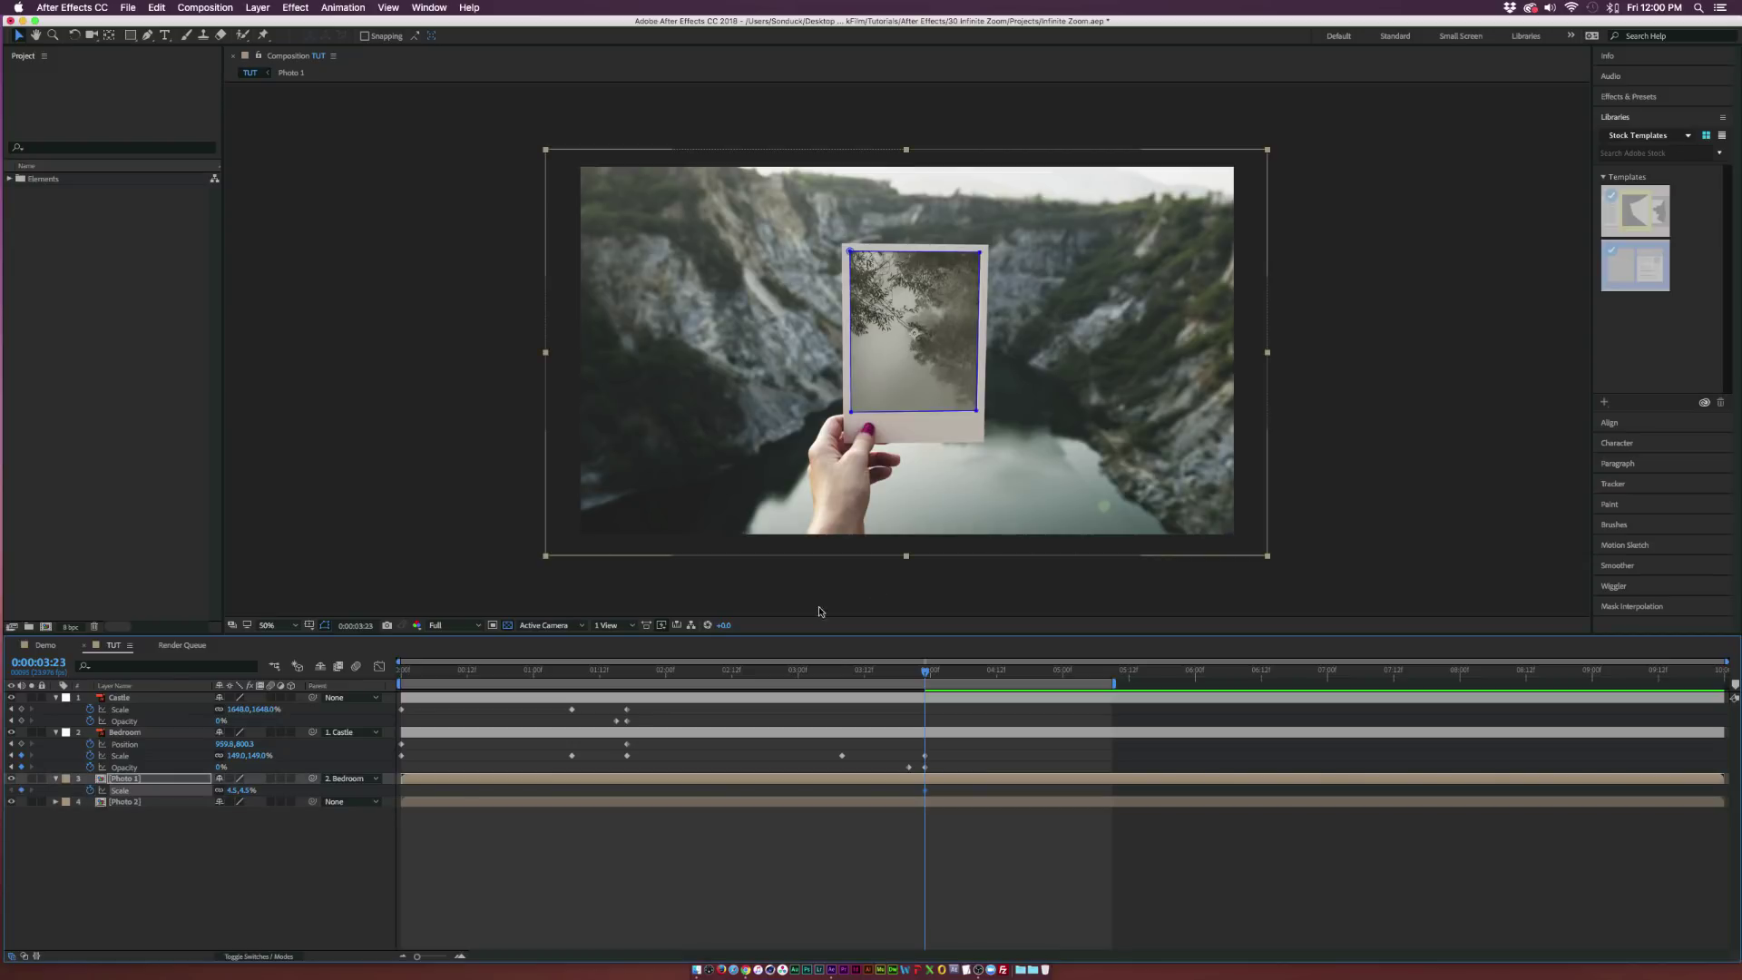
Step: Key Photo 1's Scale at 5.5% at 5:00, then larger at 5:12 so the road fills the frame
left_click_drag(929, 672, 1067, 672)
left_click(236, 791)
type("5.5")
key("Return")
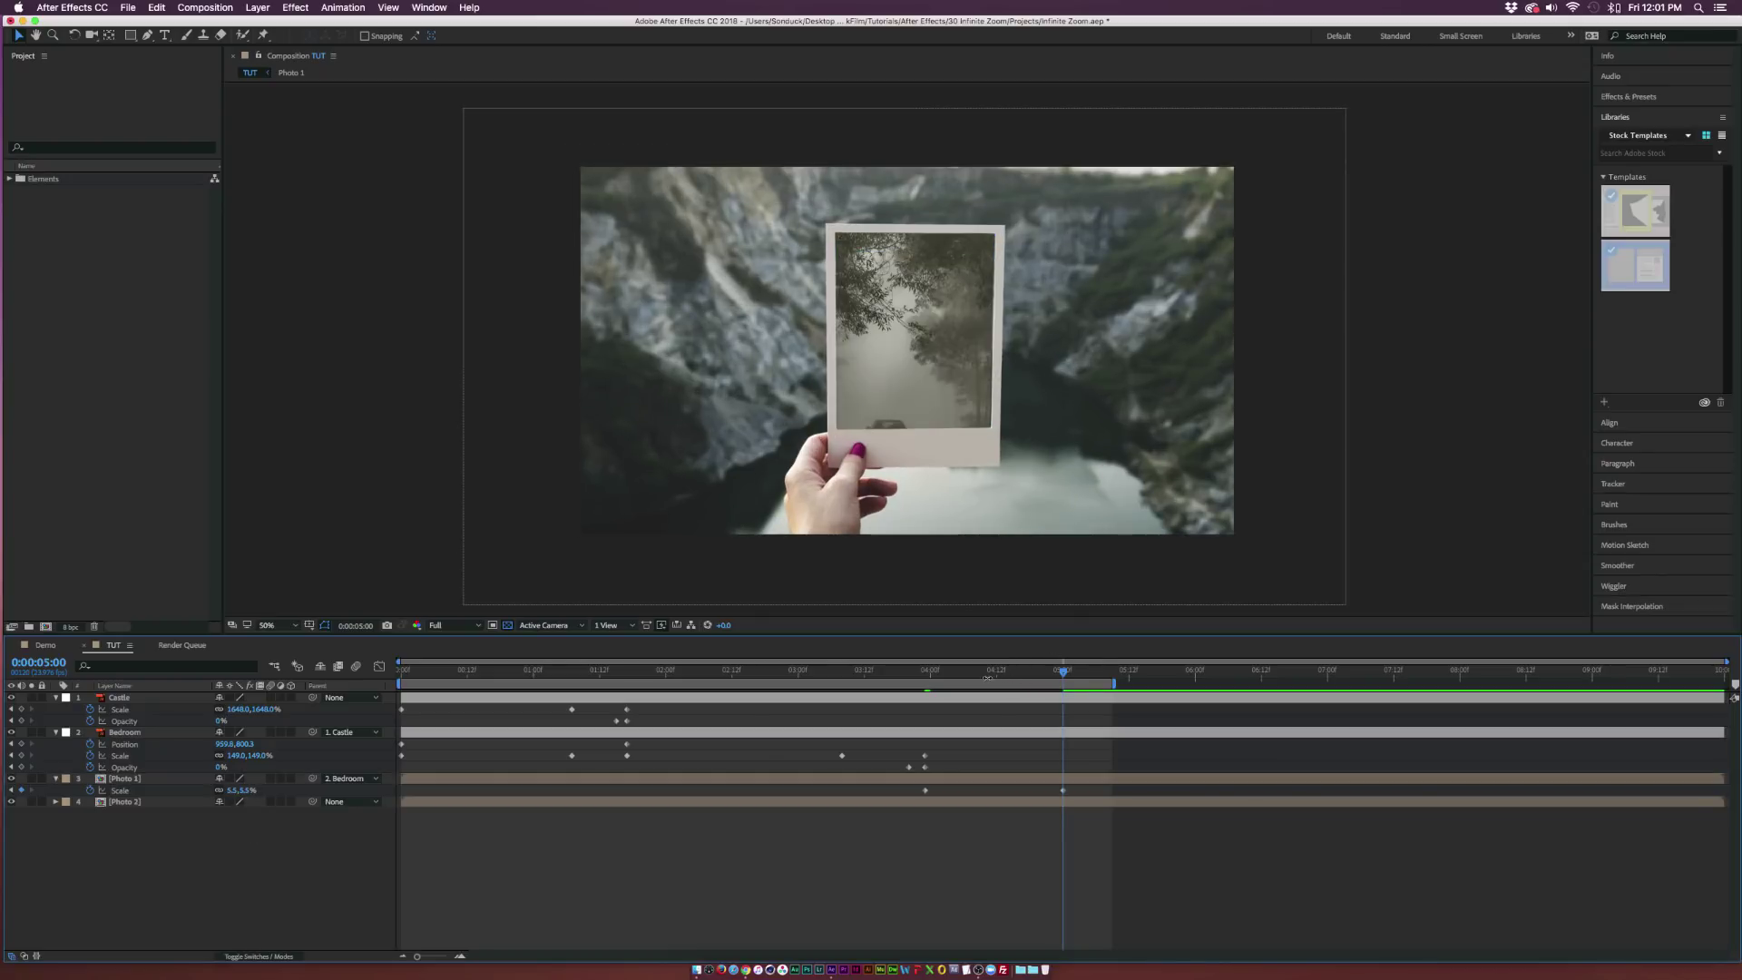
left_click_drag(969, 671, 1064, 678)
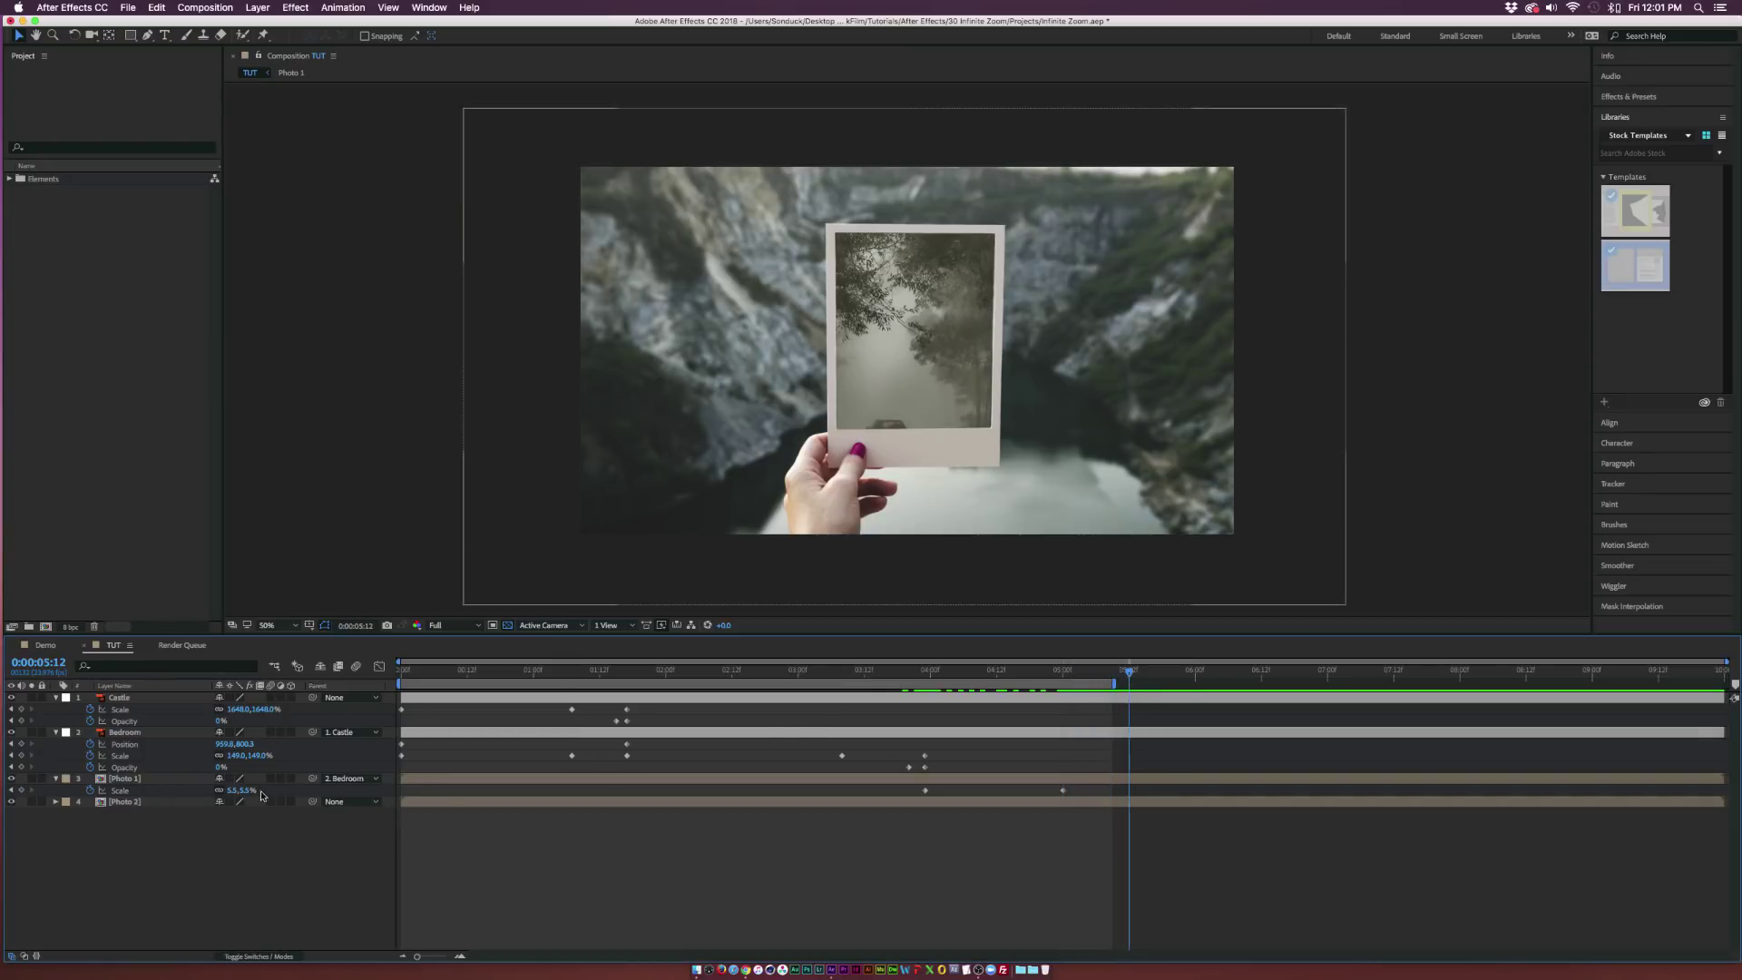
left_click_drag(230, 791, 281, 770)
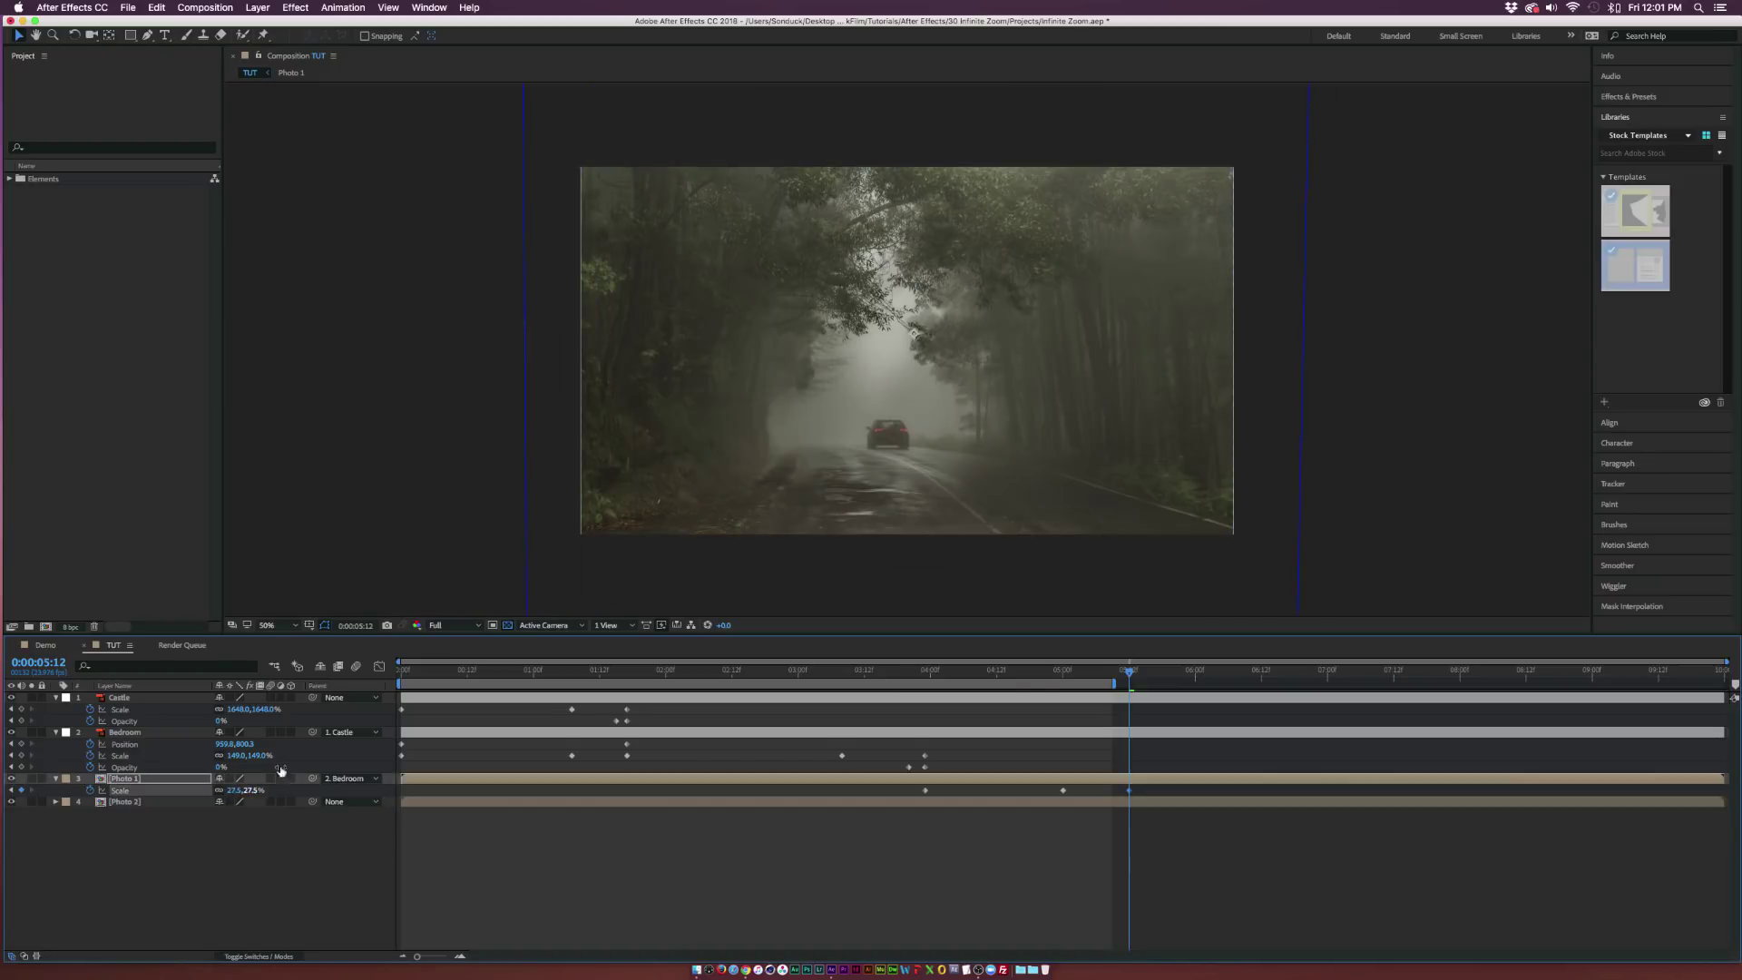
Step: Parent Photo 2 to Photo 1 and scrub around 5:02 to confirm it follows the scaling
left_click(130, 803)
left_click(1074, 670)
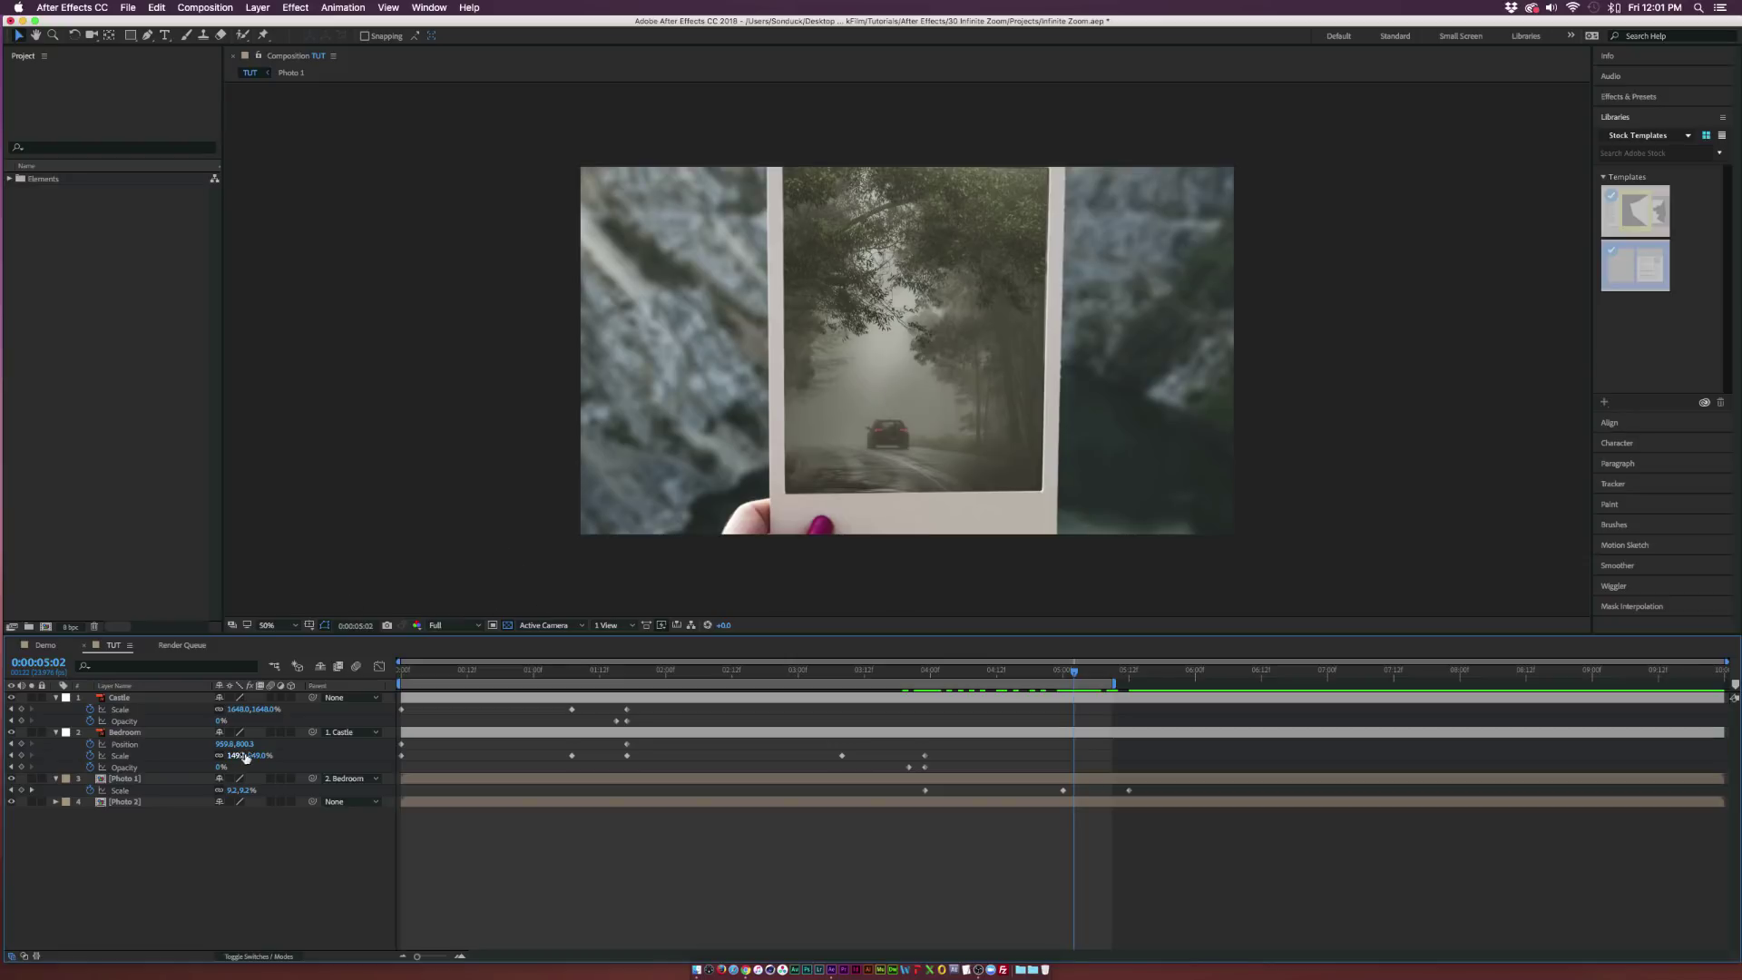
left_click_drag(312, 801, 125, 779)
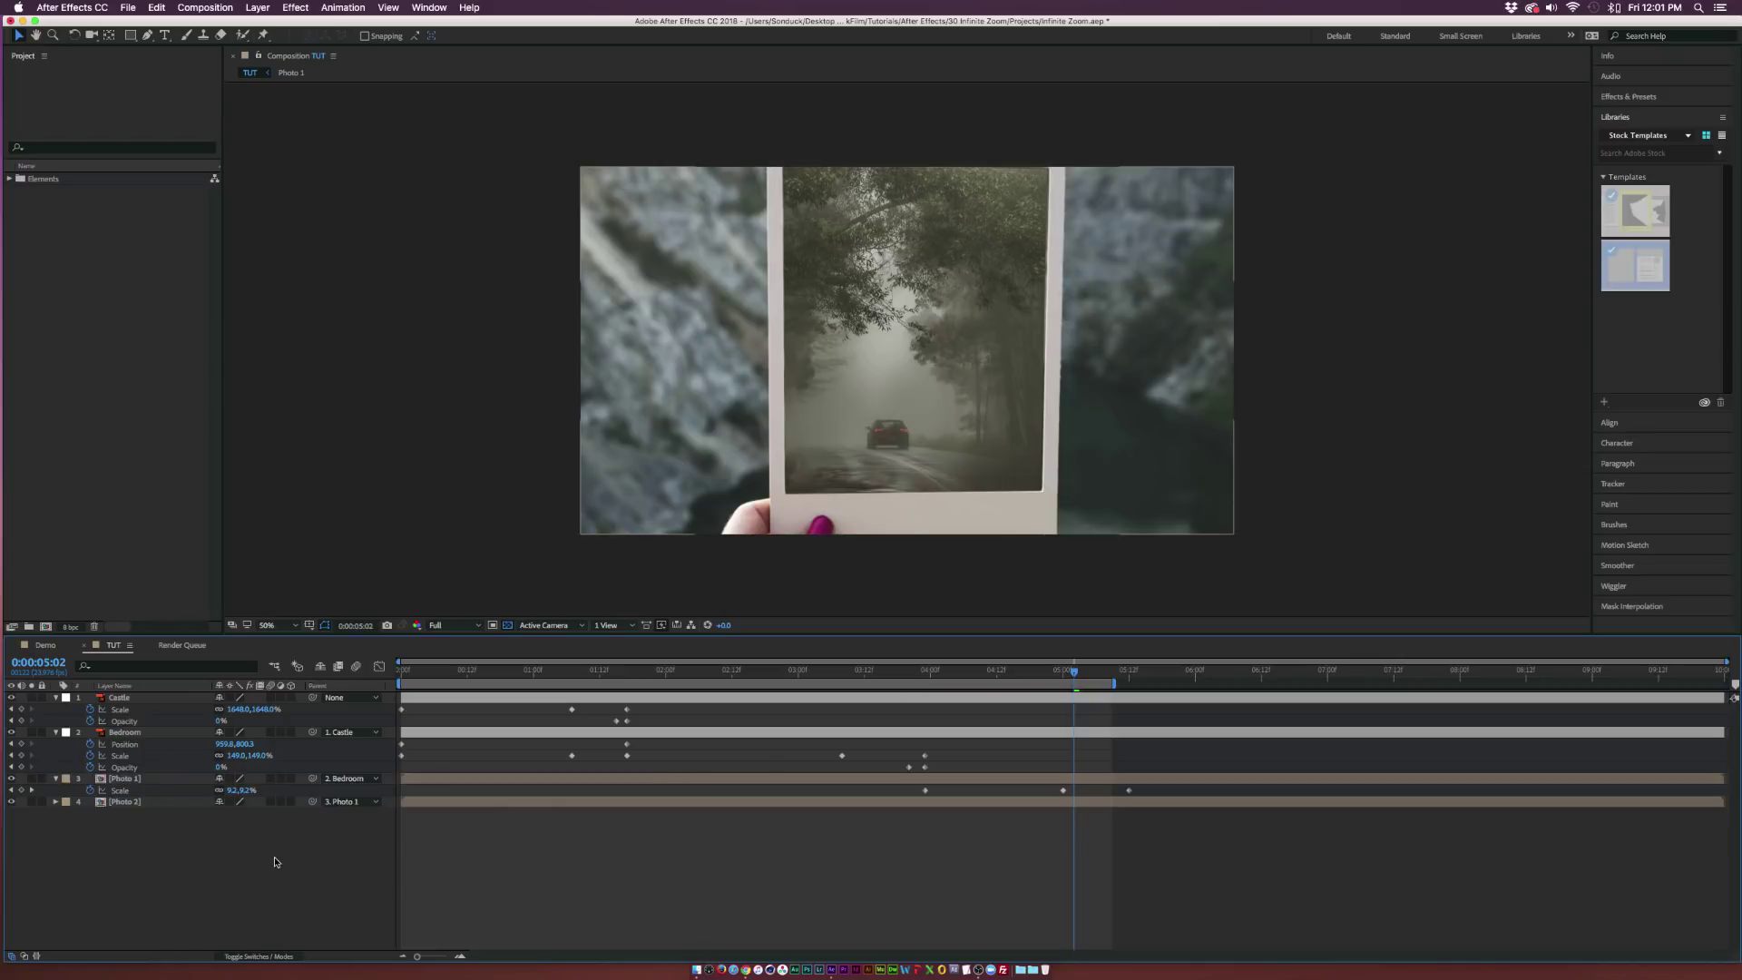
left_click_drag(1044, 671, 1125, 685)
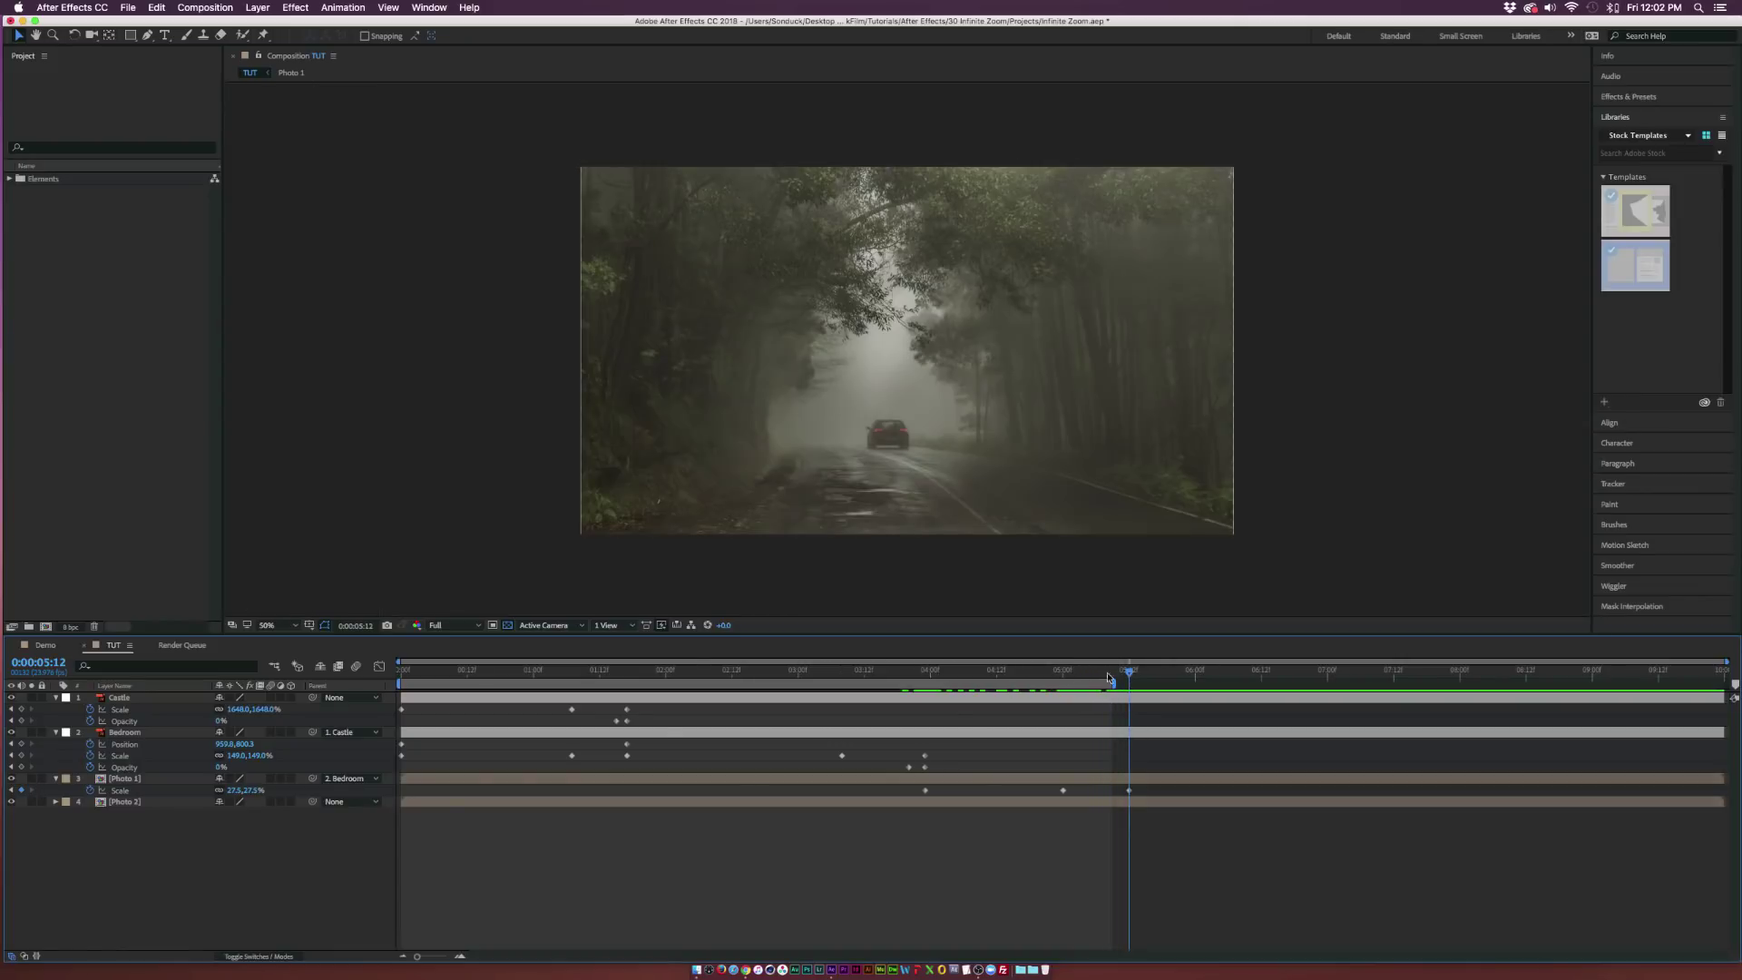
left_click(136, 782)
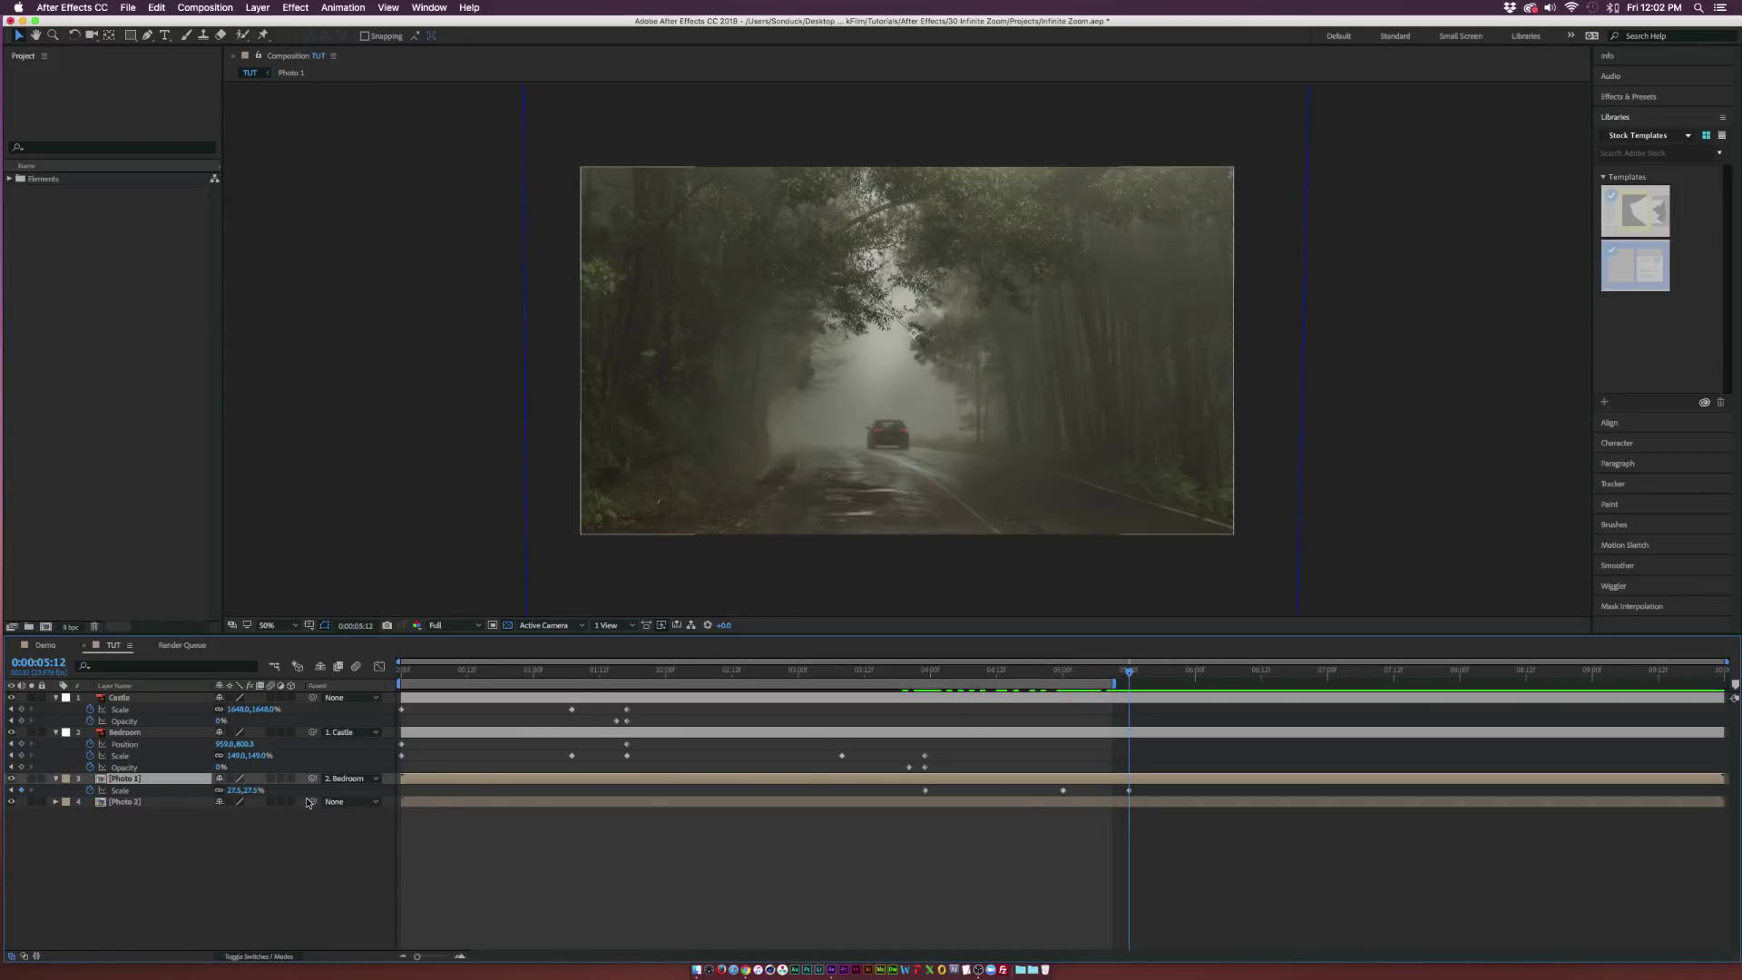
left_click_drag(118, 793, 119, 792)
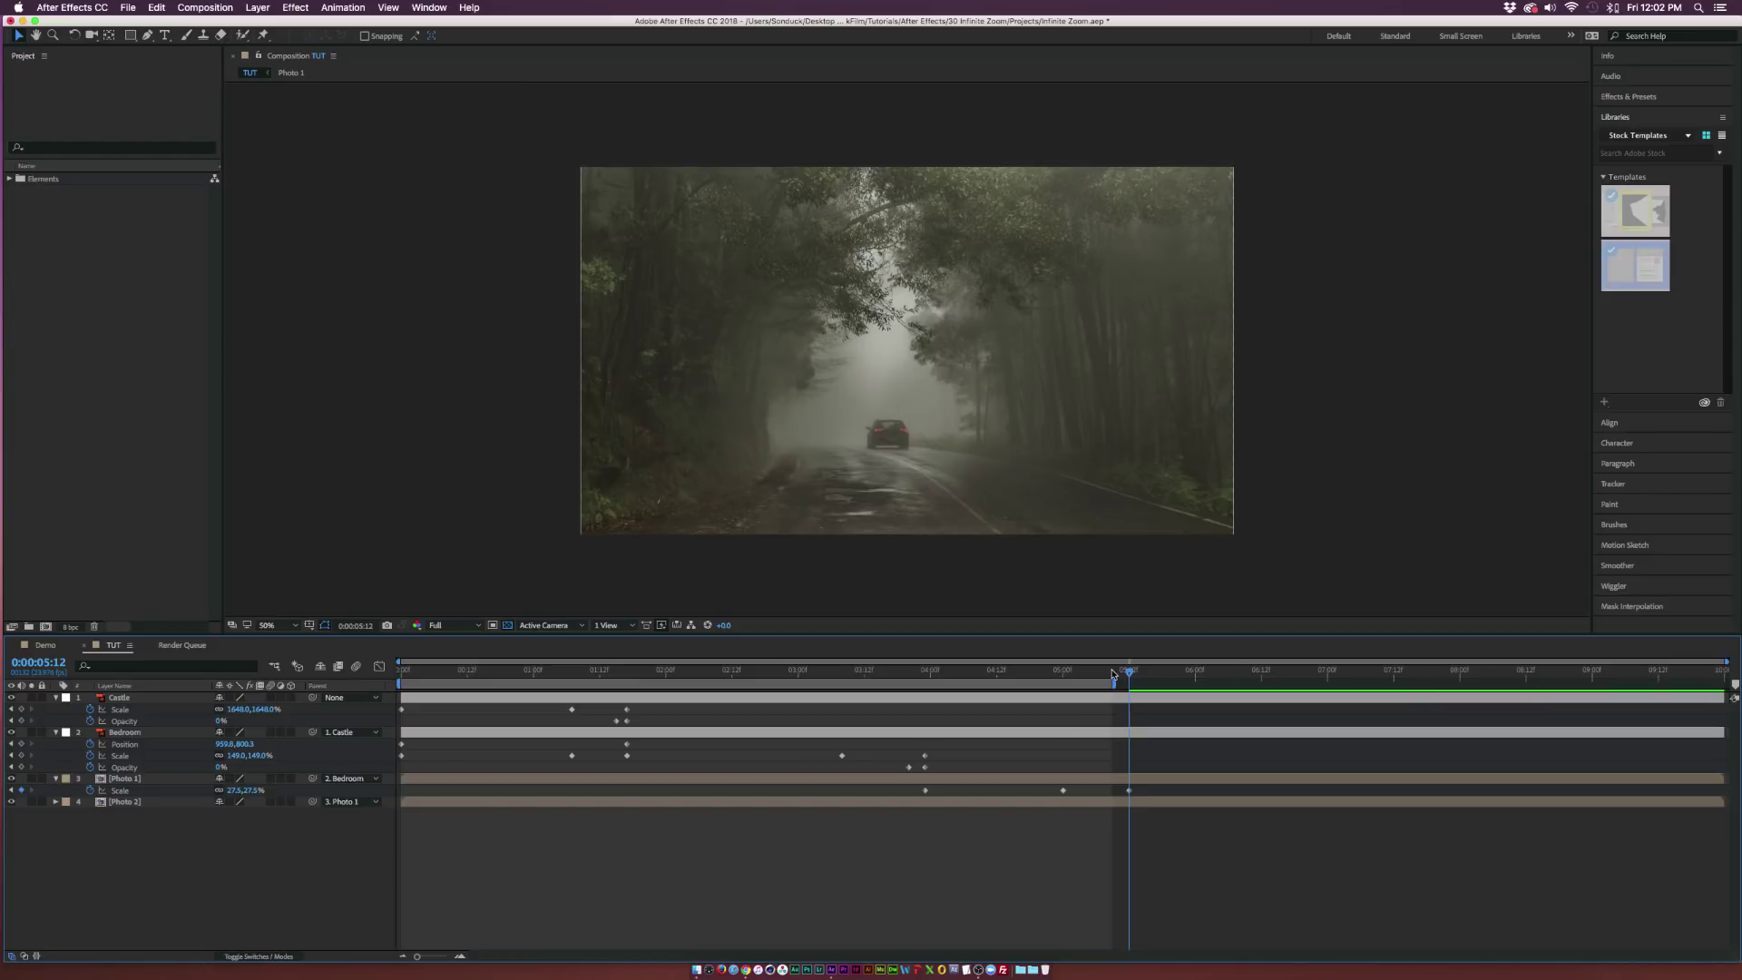
left_click_drag(1128, 672, 925, 681)
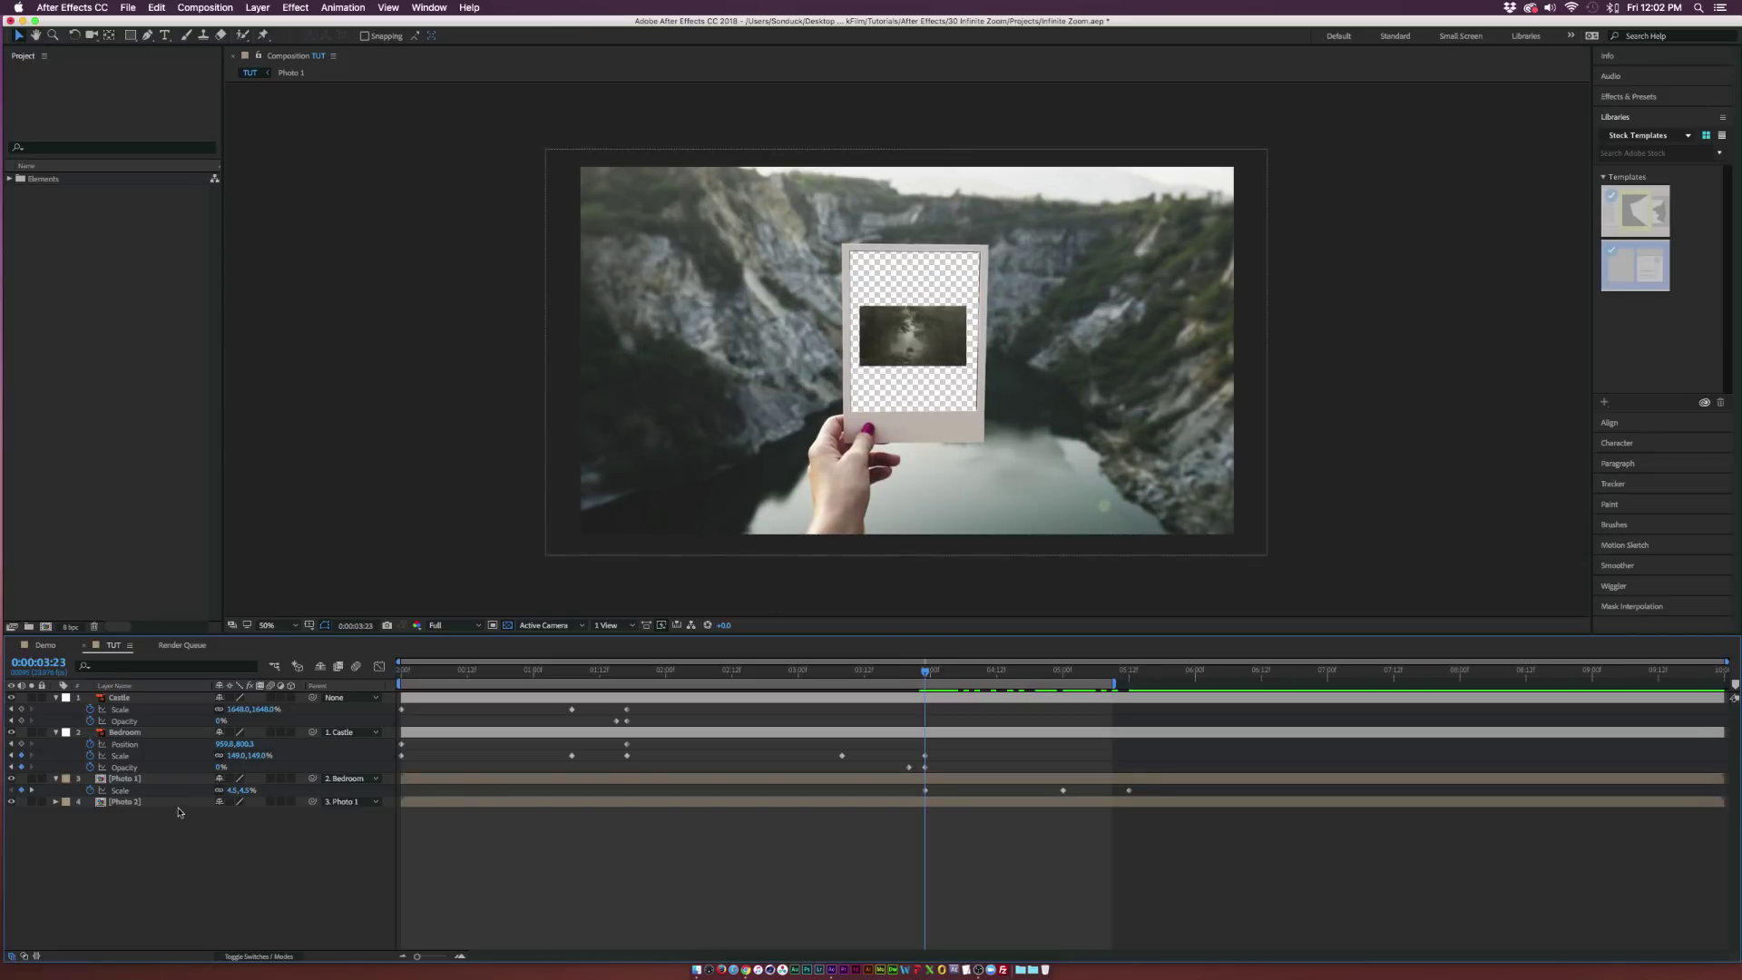
Step: Enlarge Photo 2's Scale to fill the polaroid at 3:23 and at 5:00
left_click(140, 804)
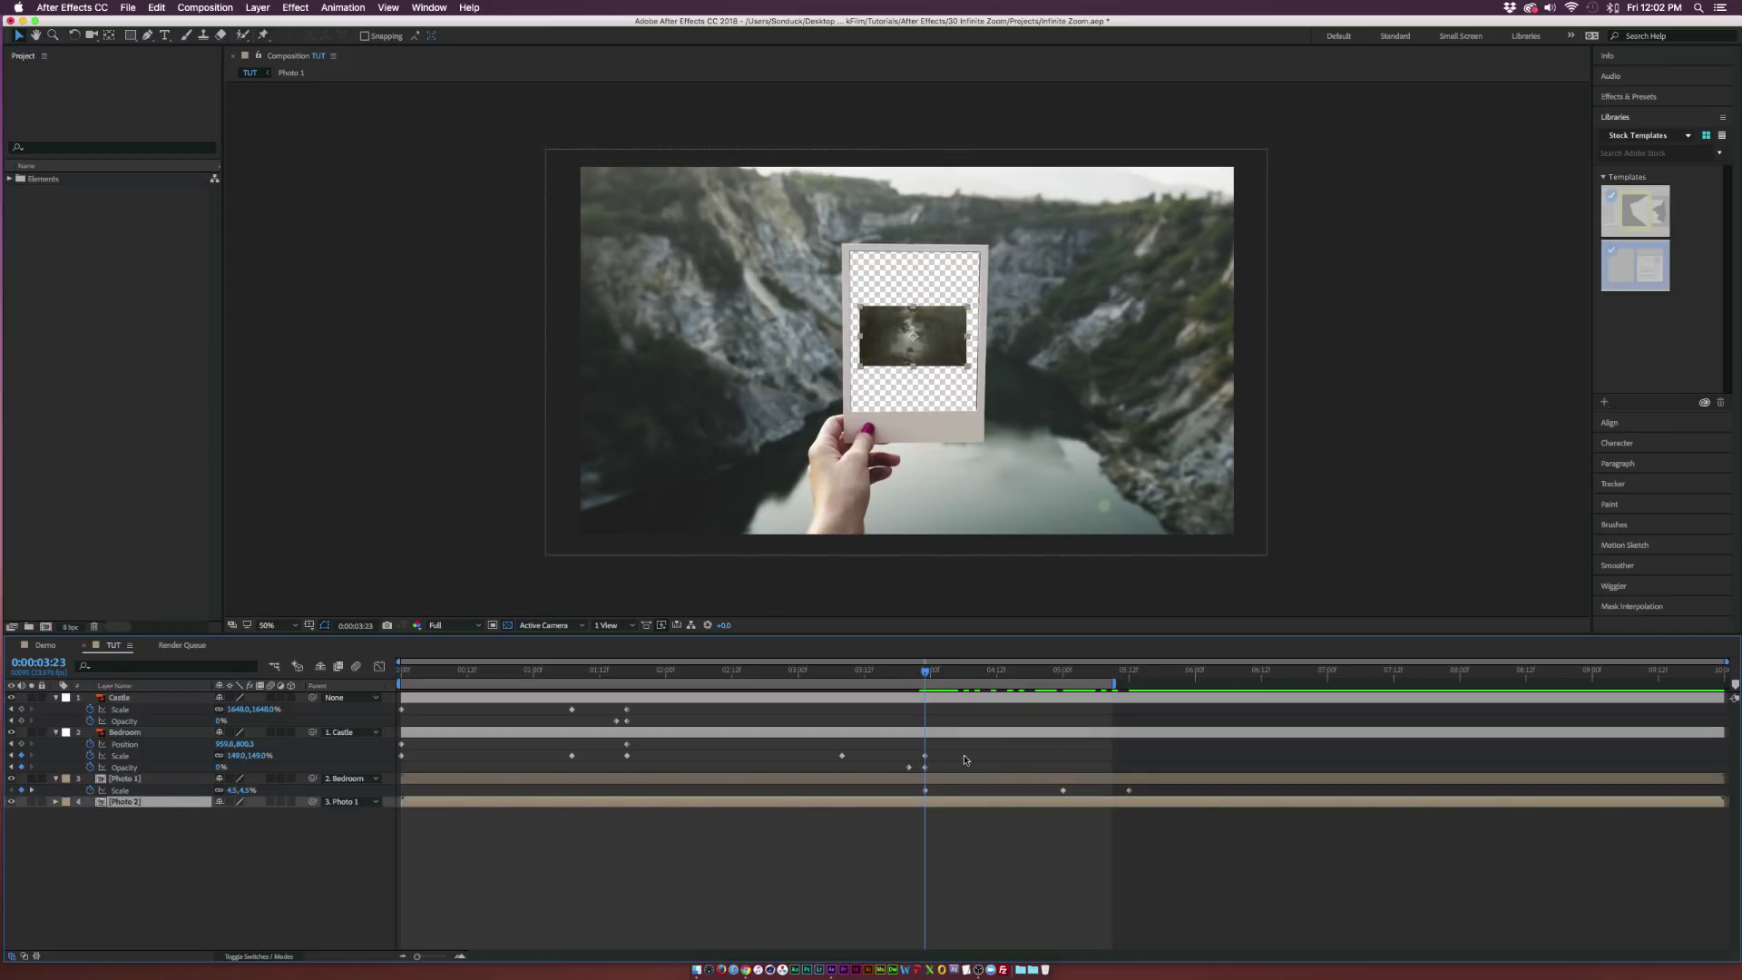
key("s")
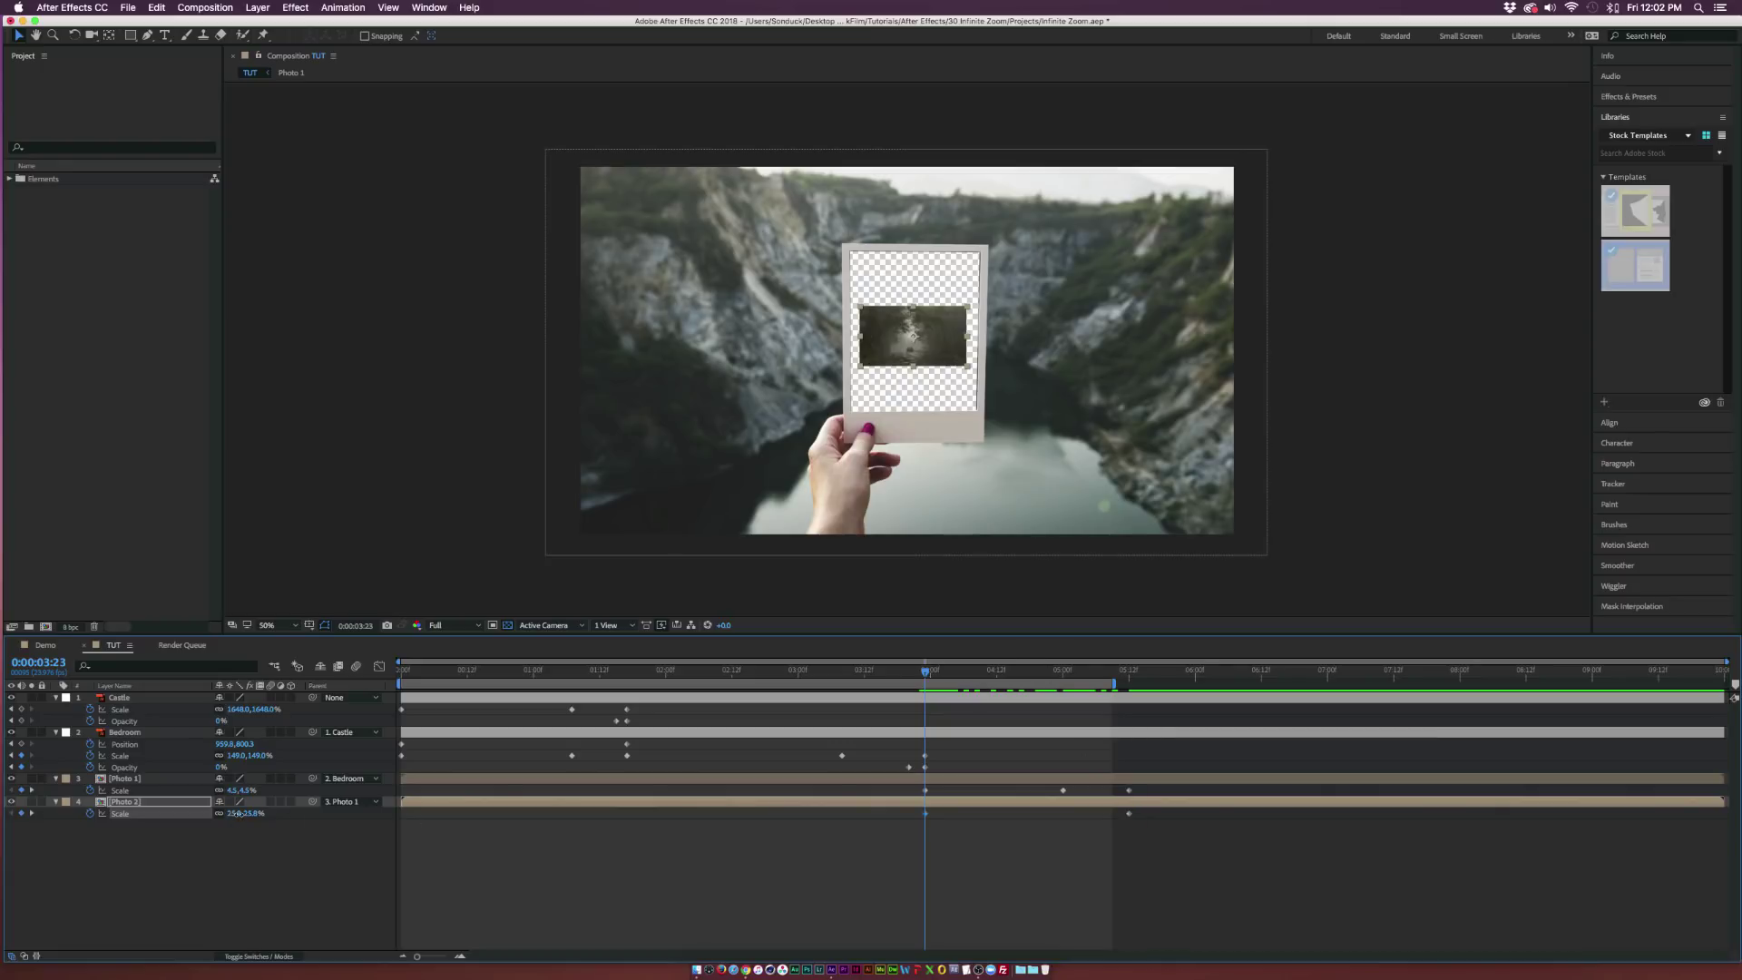
left_click_drag(238, 815, 245, 813)
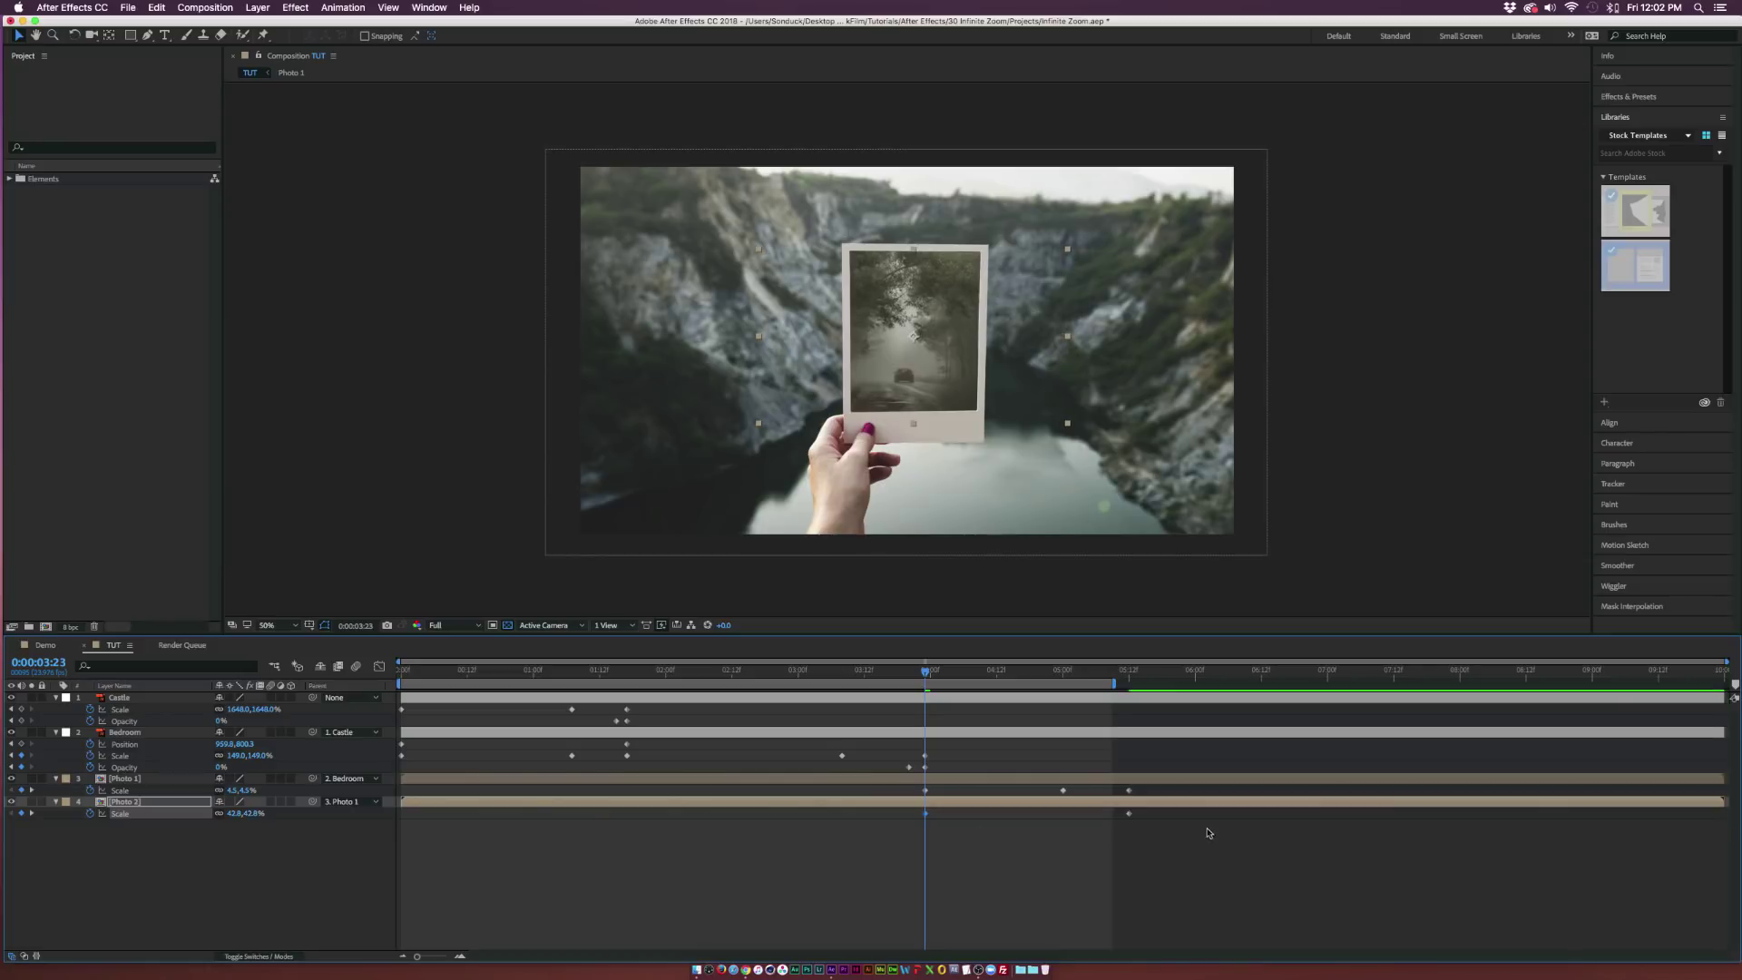
left_click_drag(946, 669, 1063, 682)
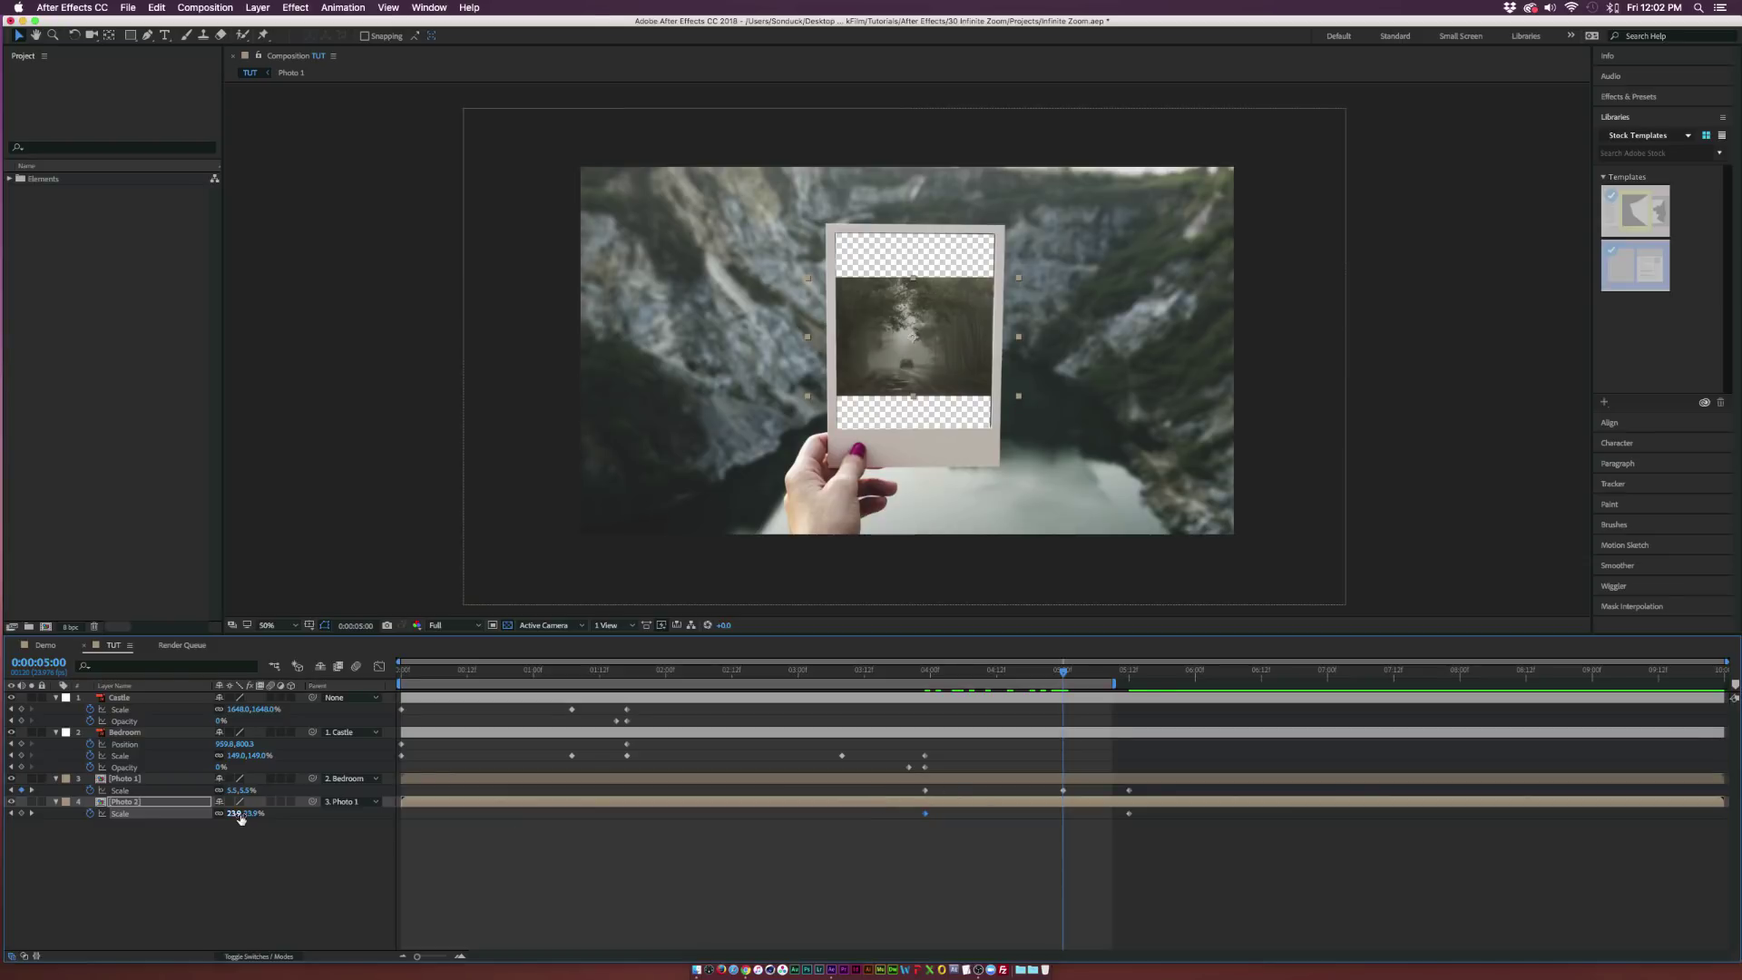
left_click_drag(245, 814, 248, 814)
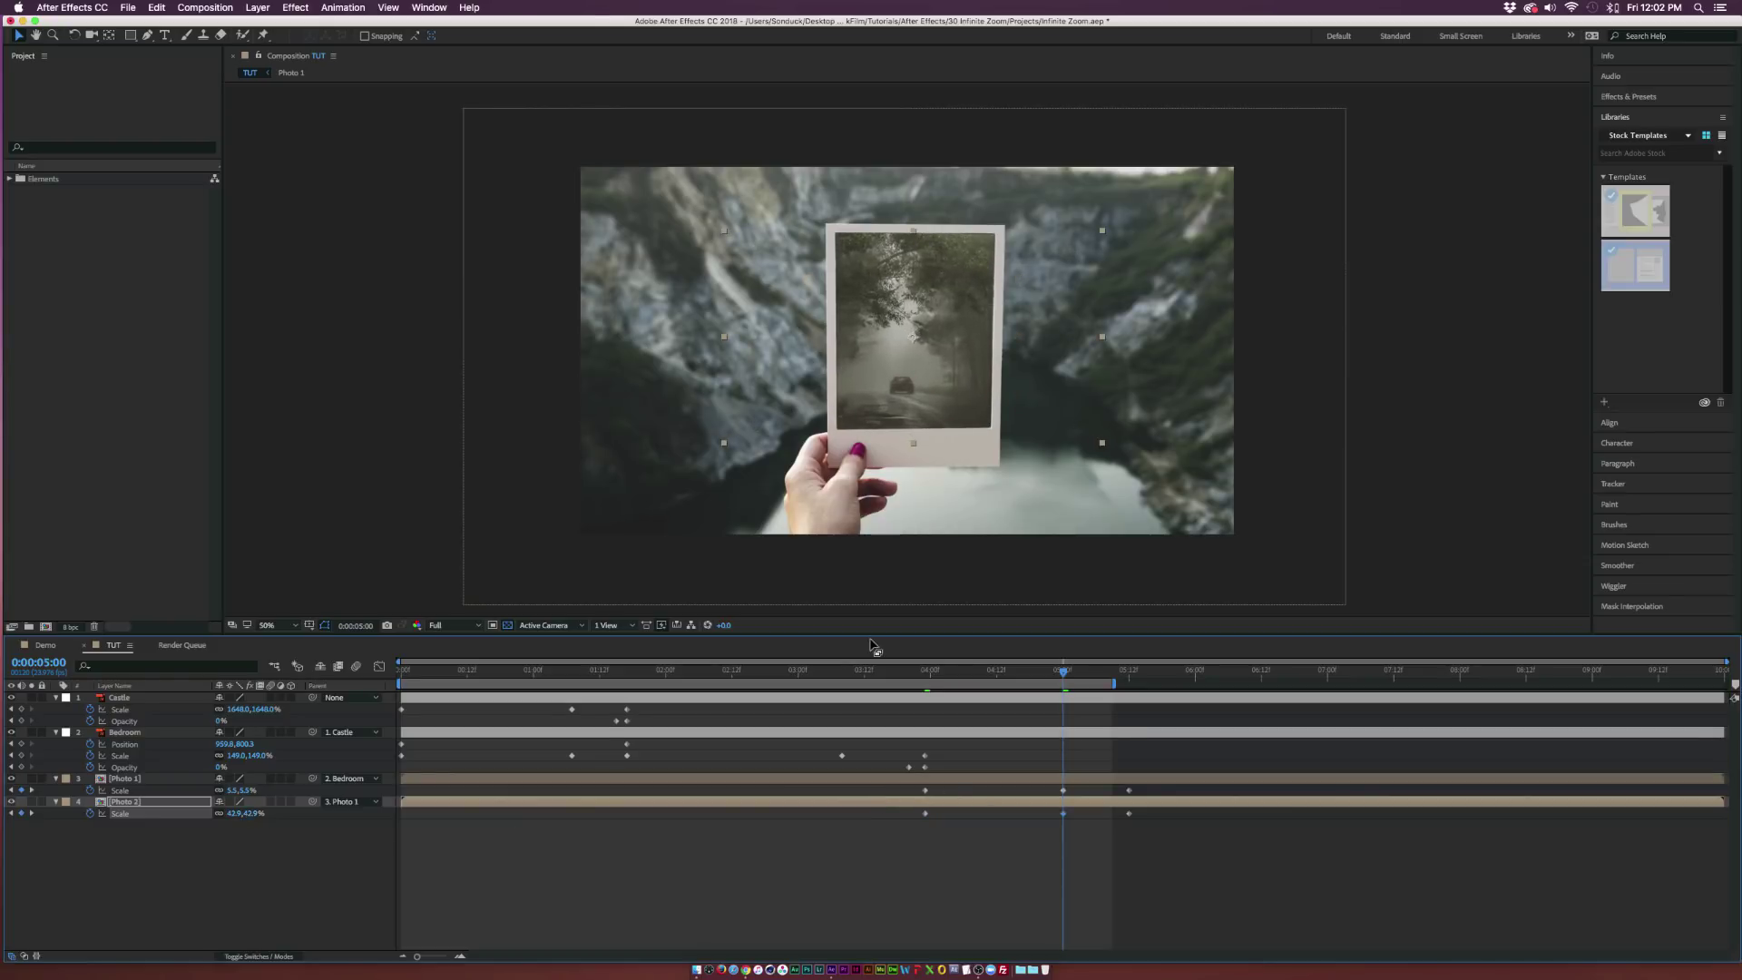
Step: Add a slightly larger Photo 2 Scale keyframe at 6:23 after watching the zoom
left_click(926, 671)
left_click_drag(969, 676, 1139, 691)
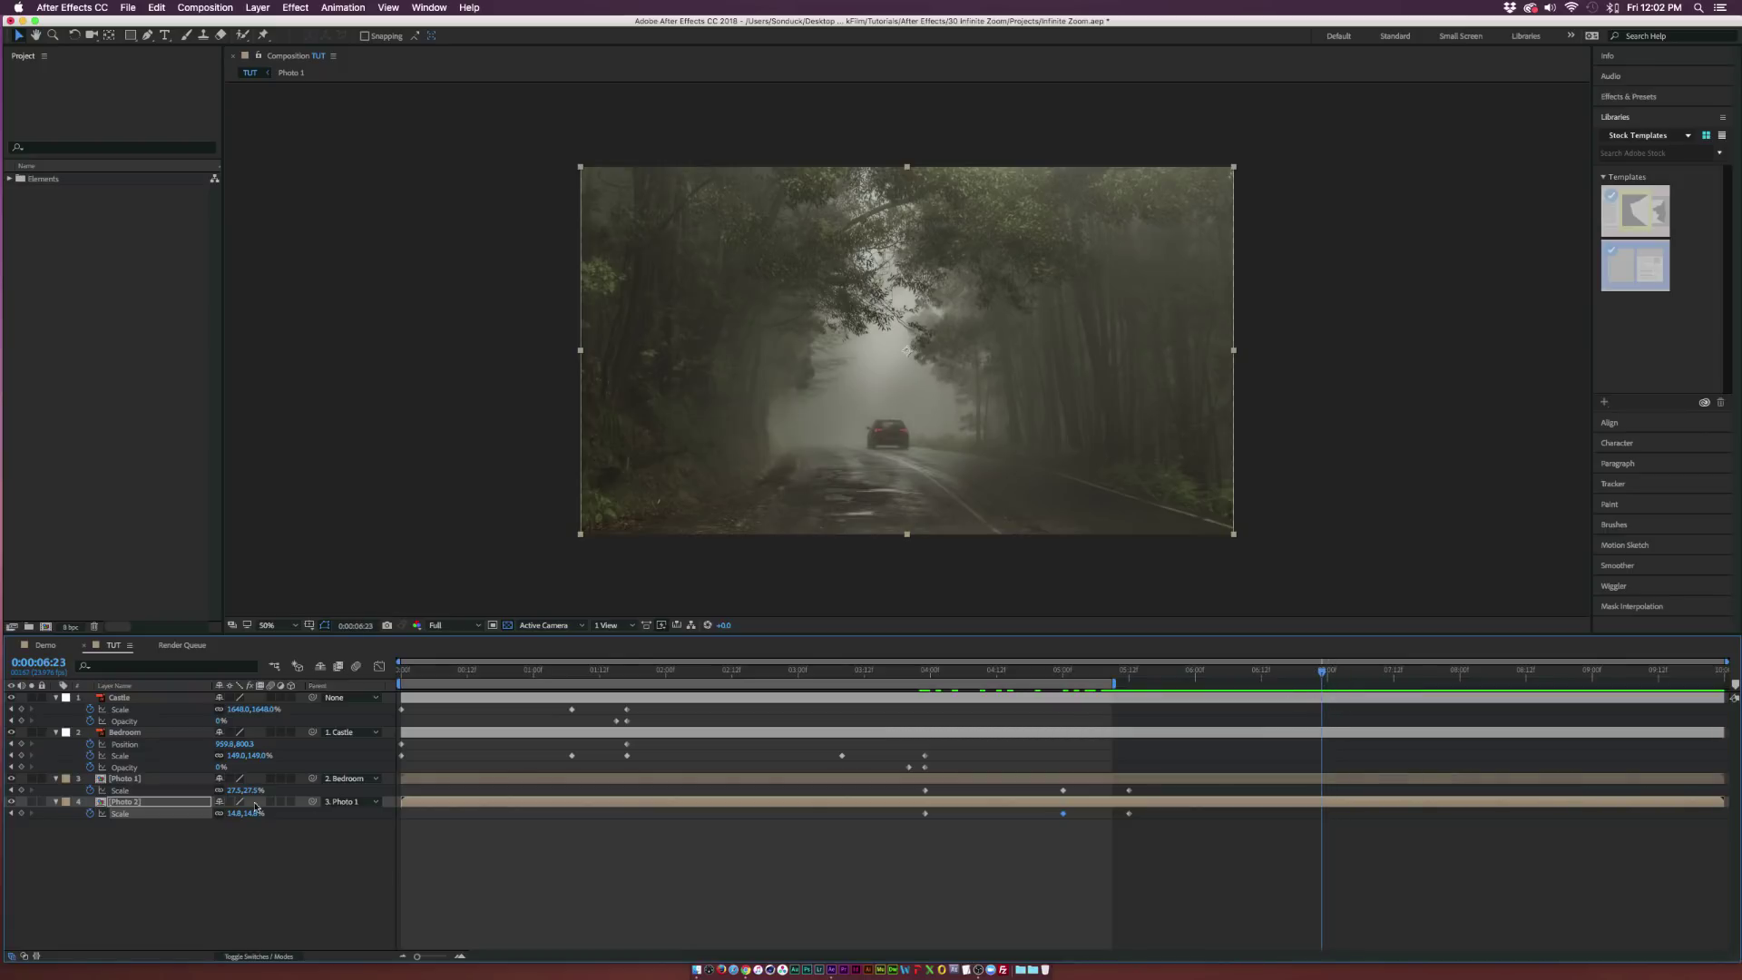
mouse_move(240, 813)
left_mouse_down()
mouse_move(272, 813)
mouse_move(242, 814)
left_mouse_up()
Step: Collapse all layer properties and play a preview of the full zoom
left_click(454, 842)
key("u")
key("space")
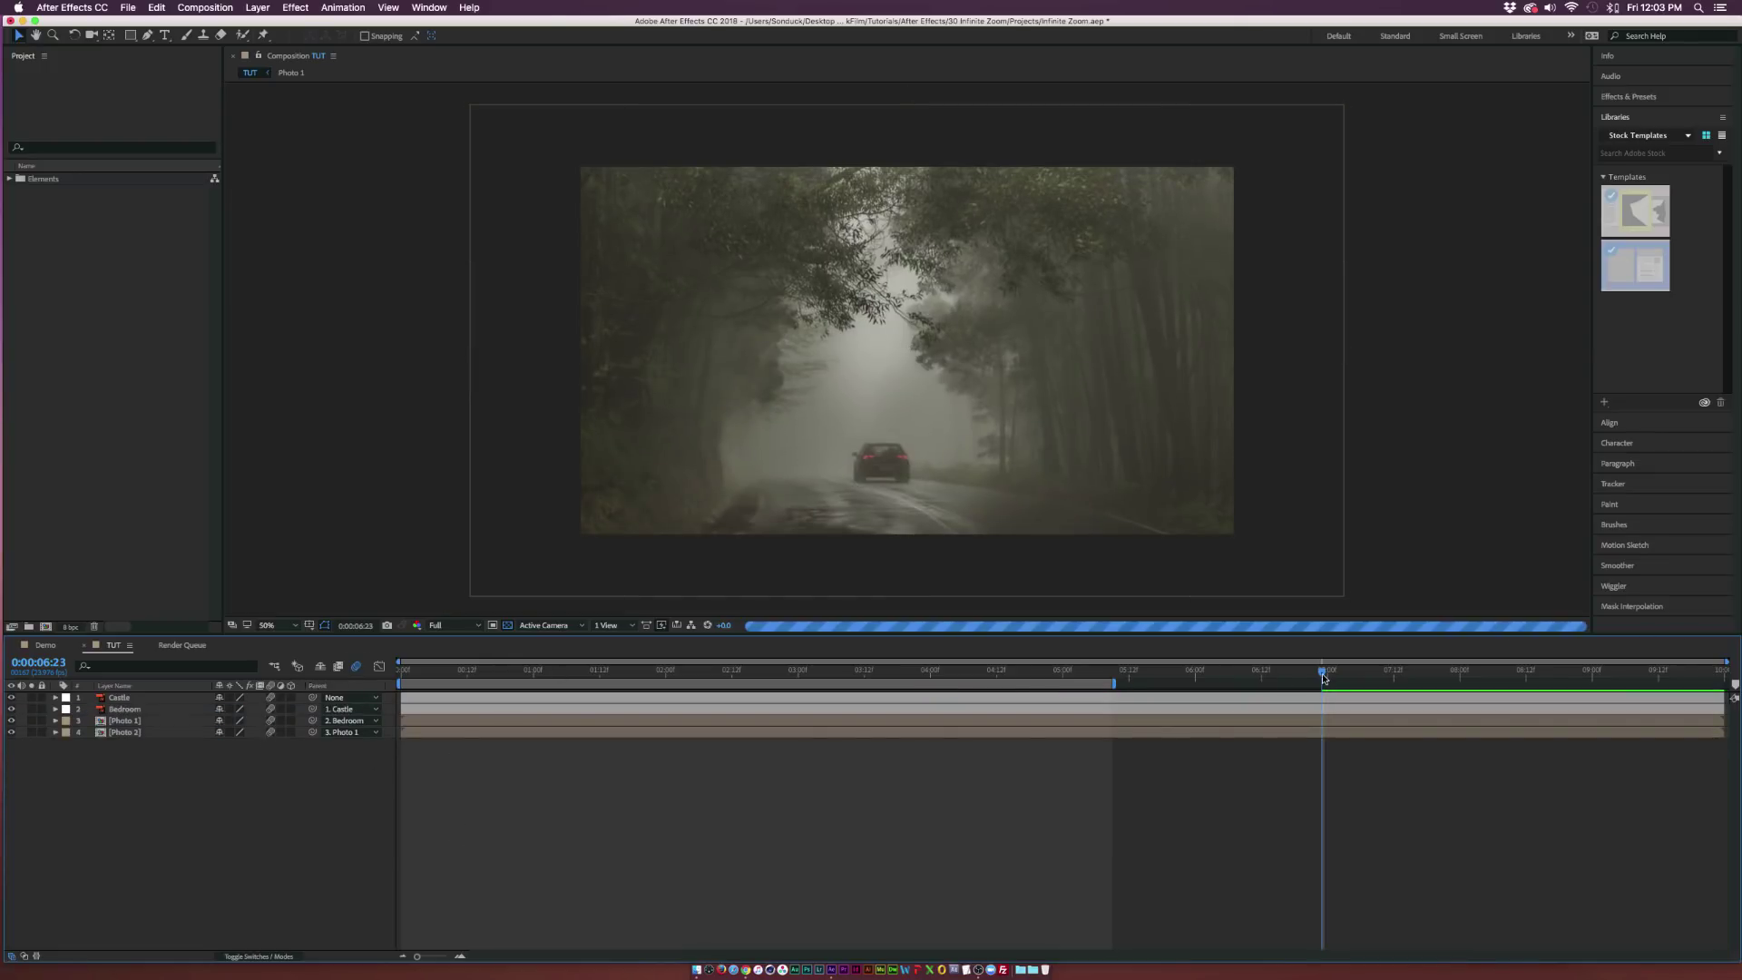
Step: End the work area at 0:00:07:10 and preview the rendered TUT.mov
left_click_drag(1321, 673, 1339, 673)
key("n")
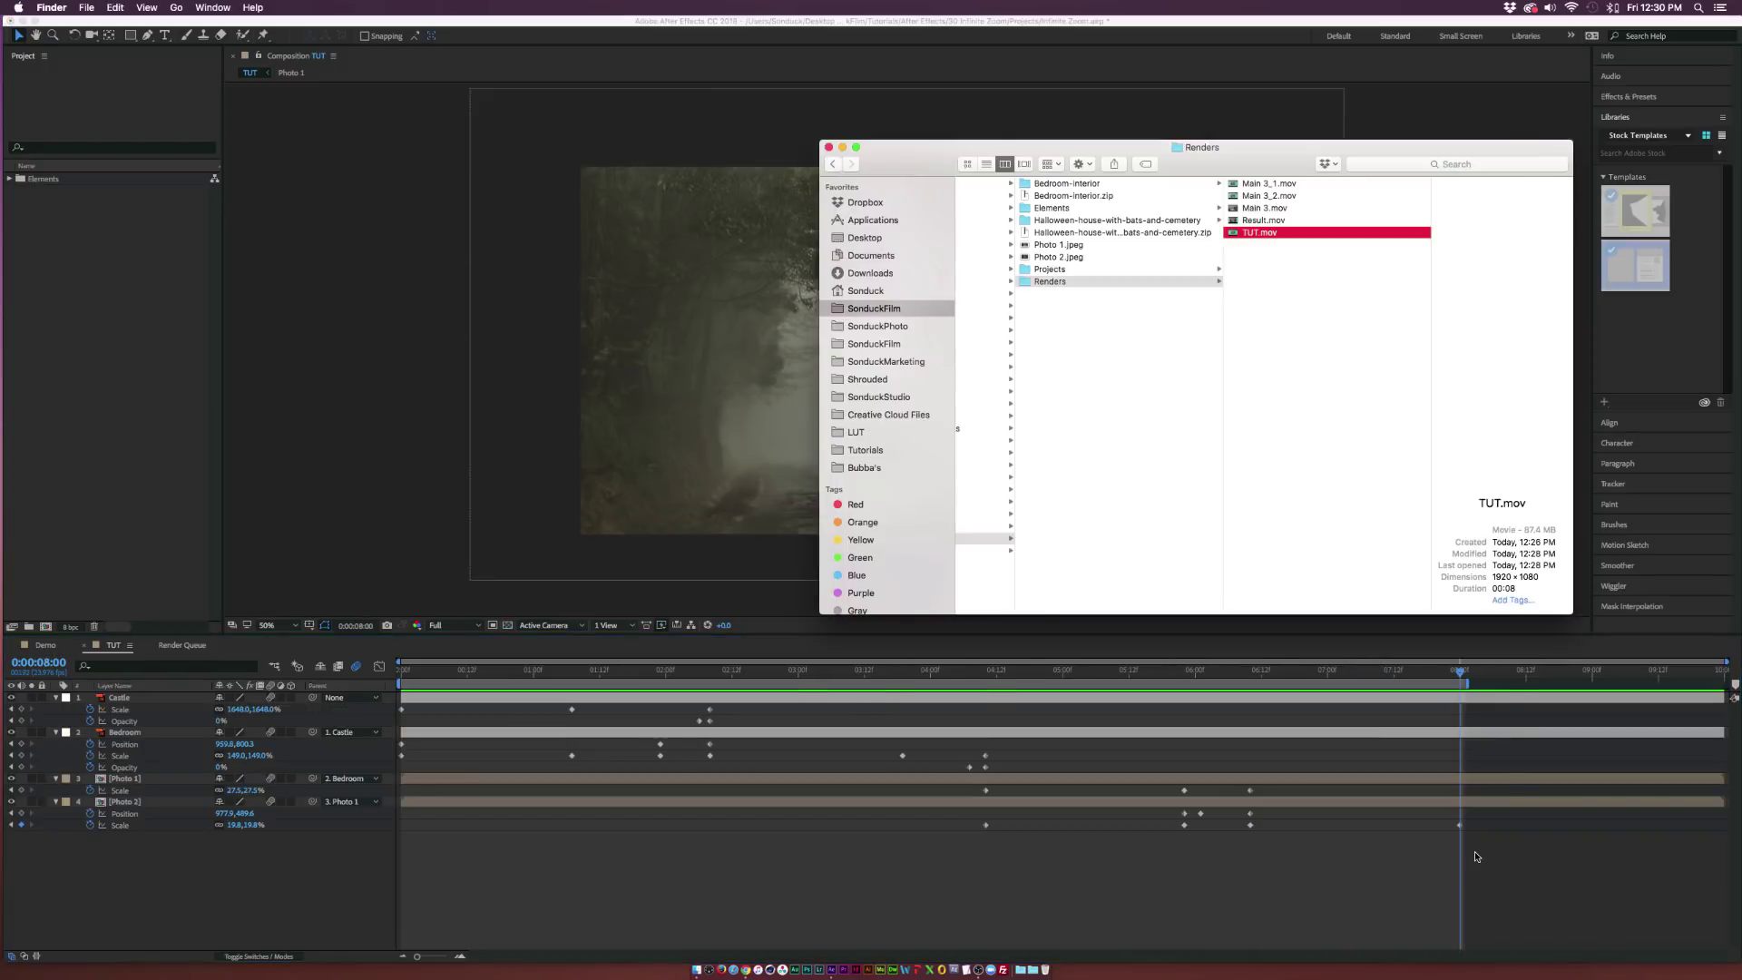
key("space")
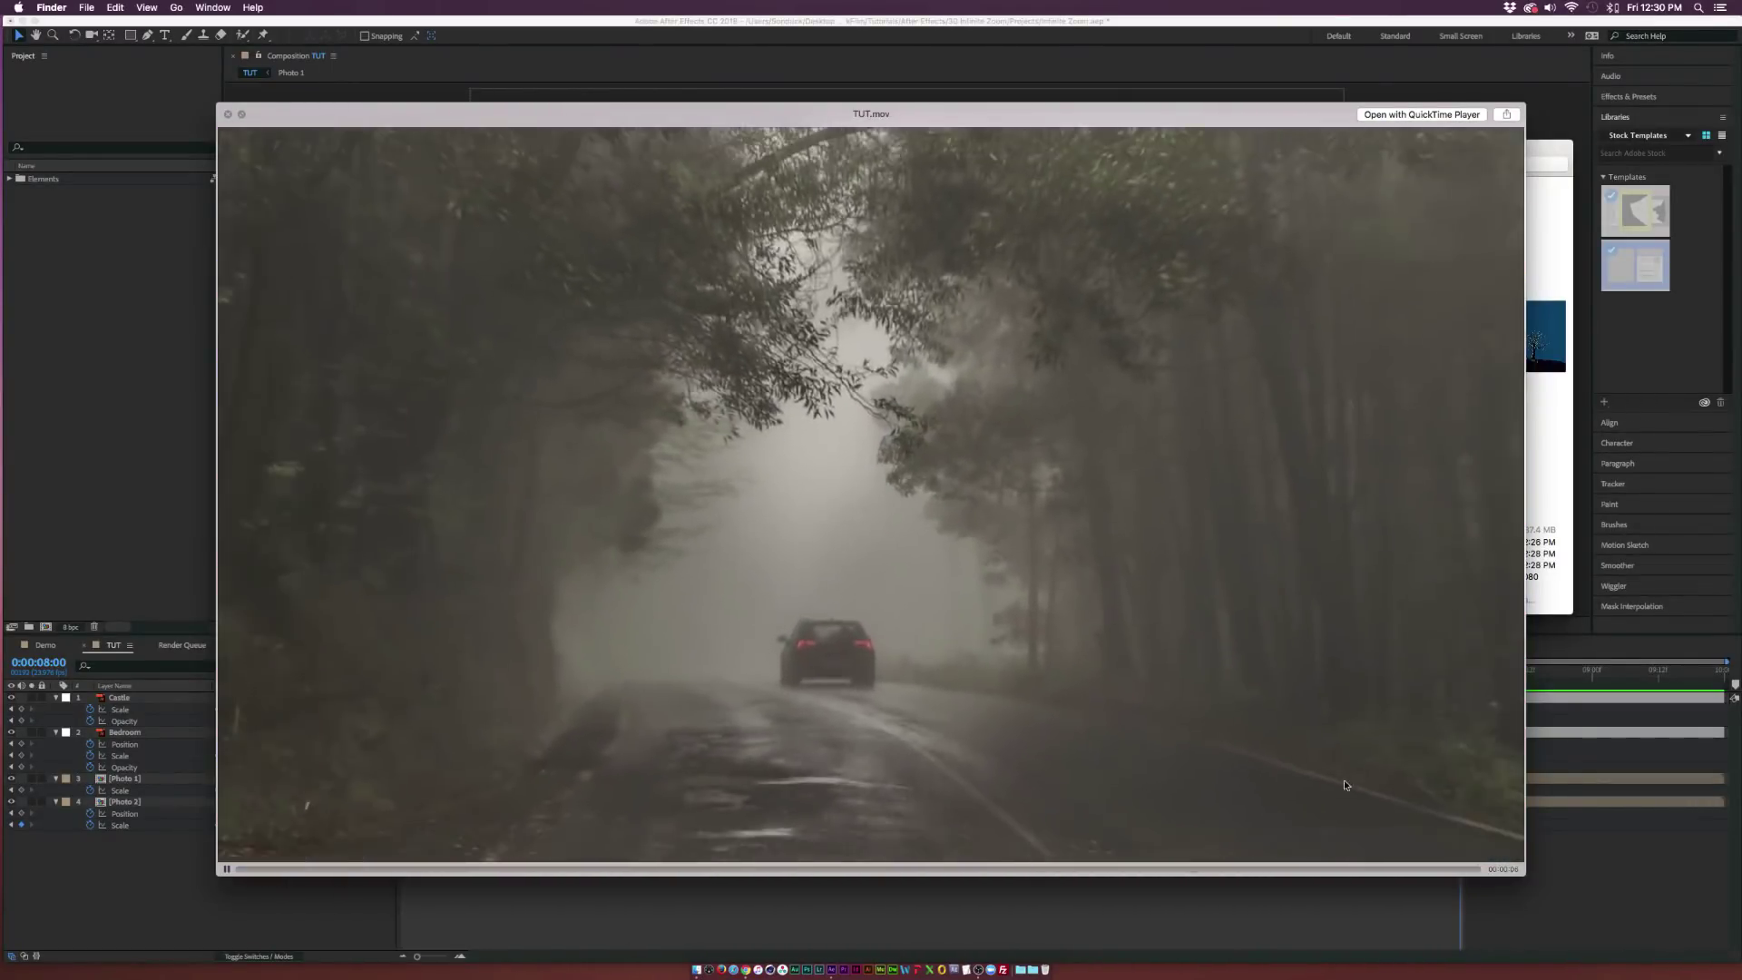
Step: Pause TUT.mov and scrub between the hand-held polaroid shot and the foggy road scene
left_click(1224, 869)
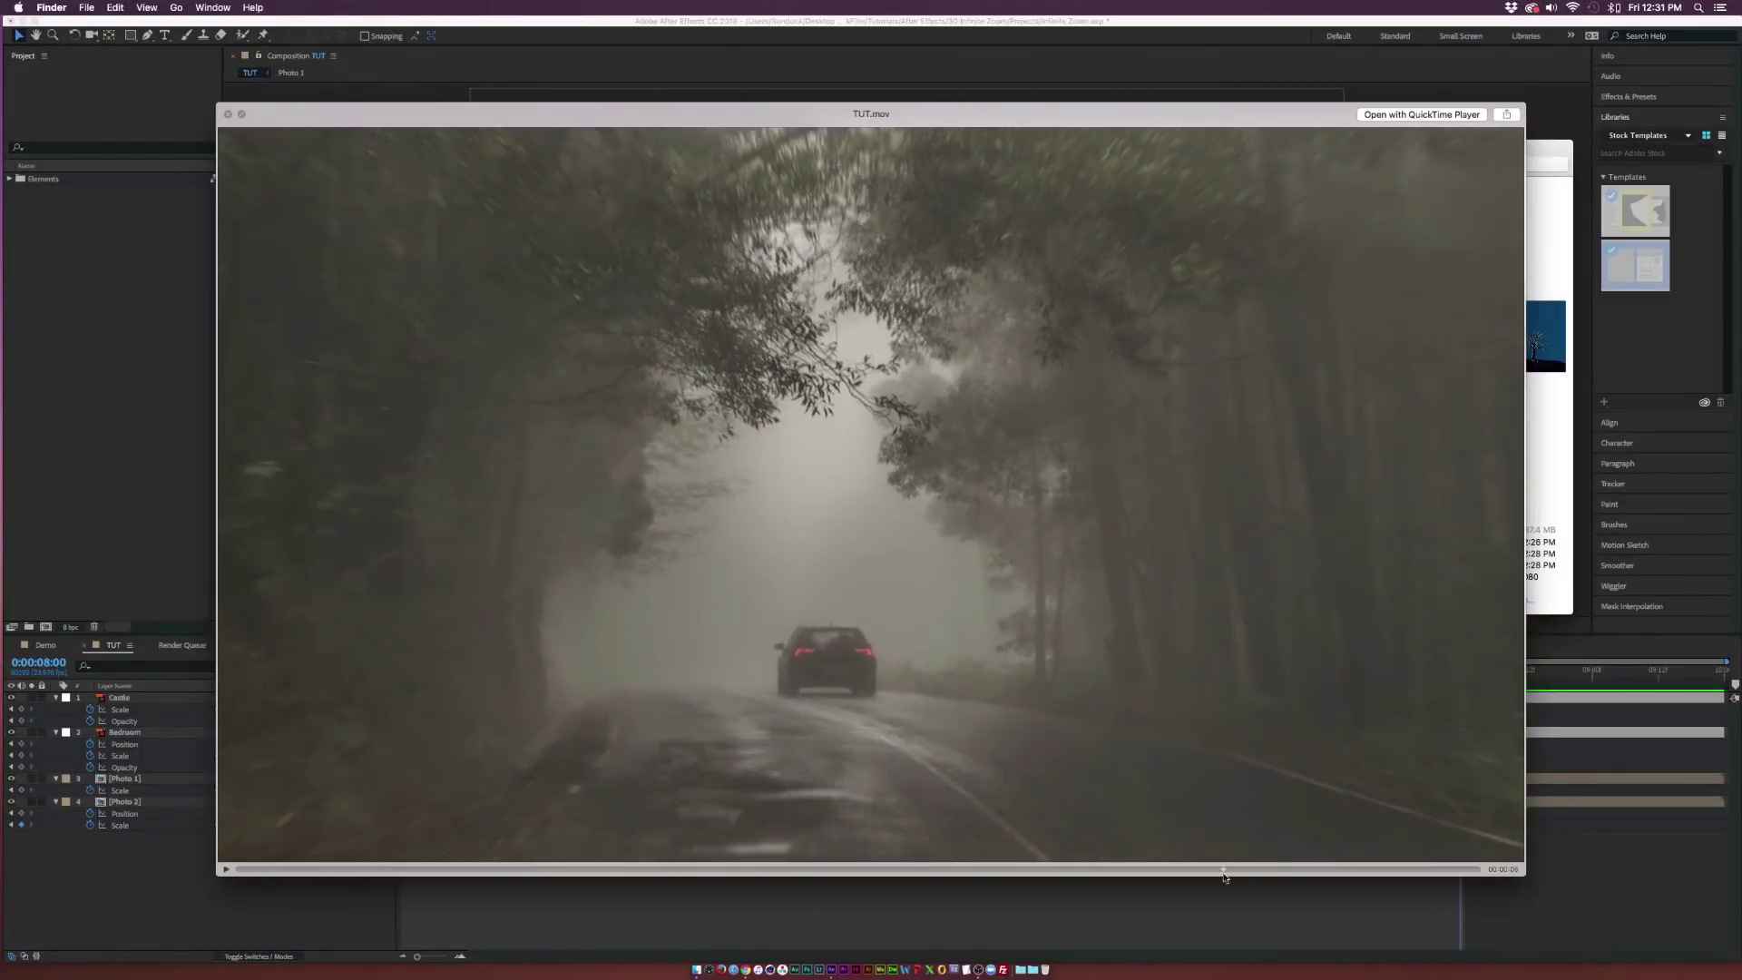
left_click_drag(1224, 869, 1116, 885)
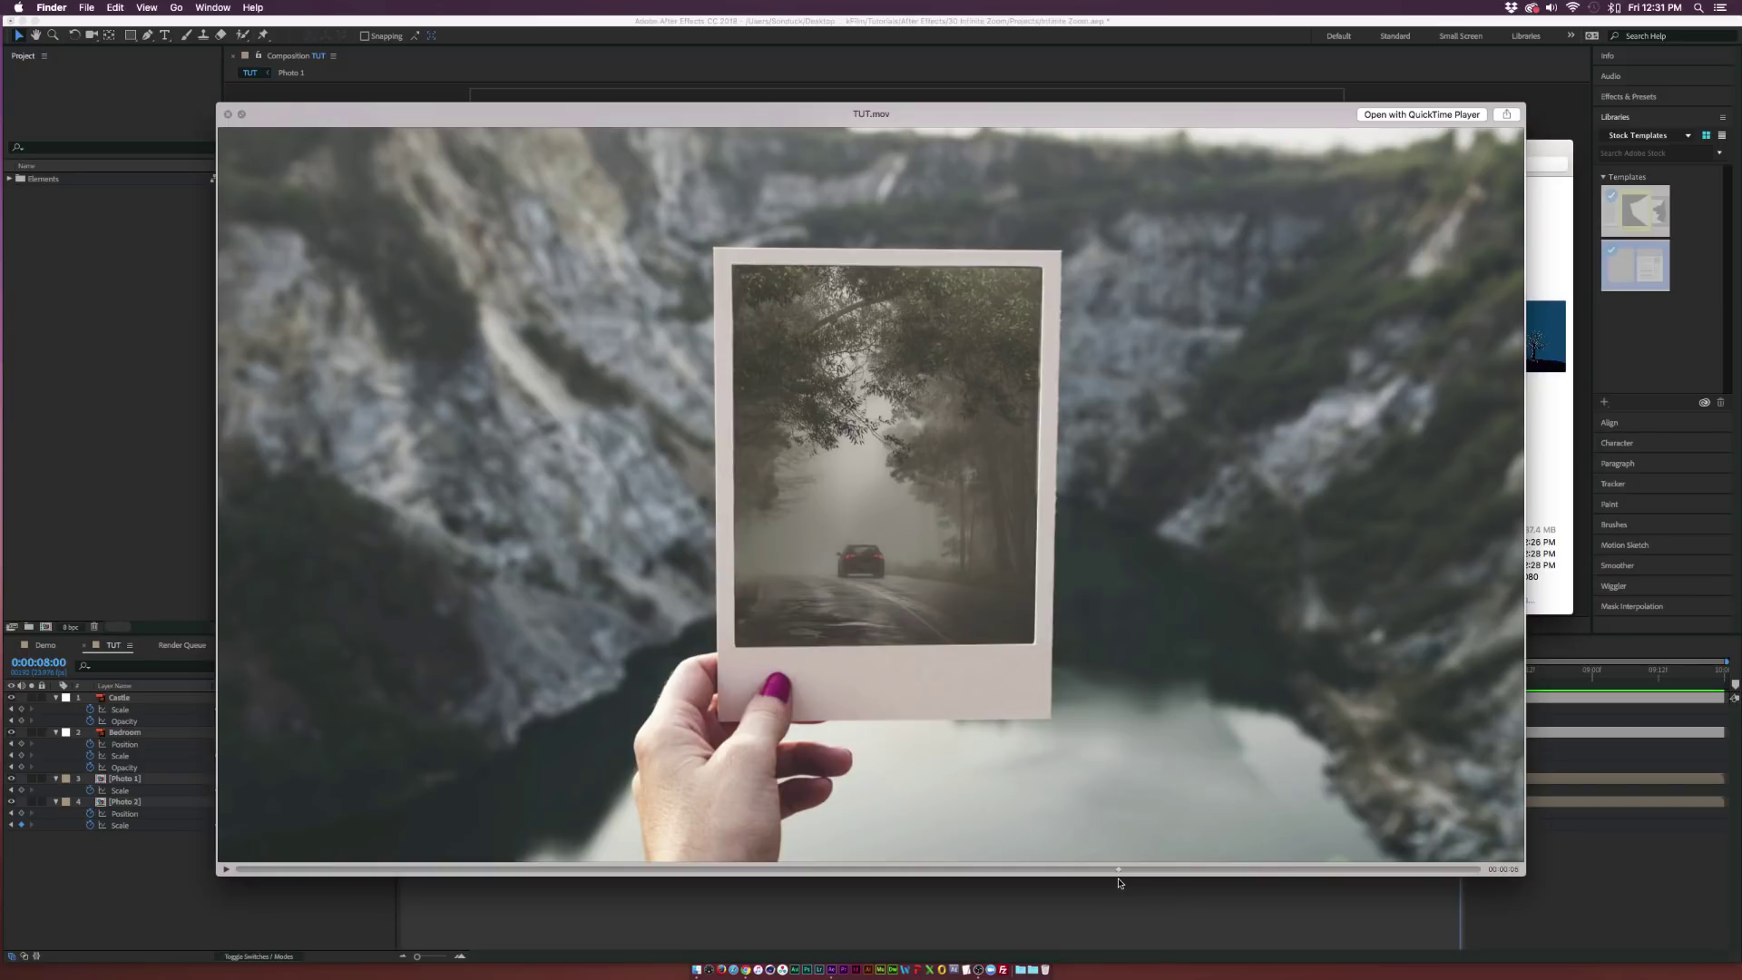
left_click_drag(1119, 881, 794, 877)
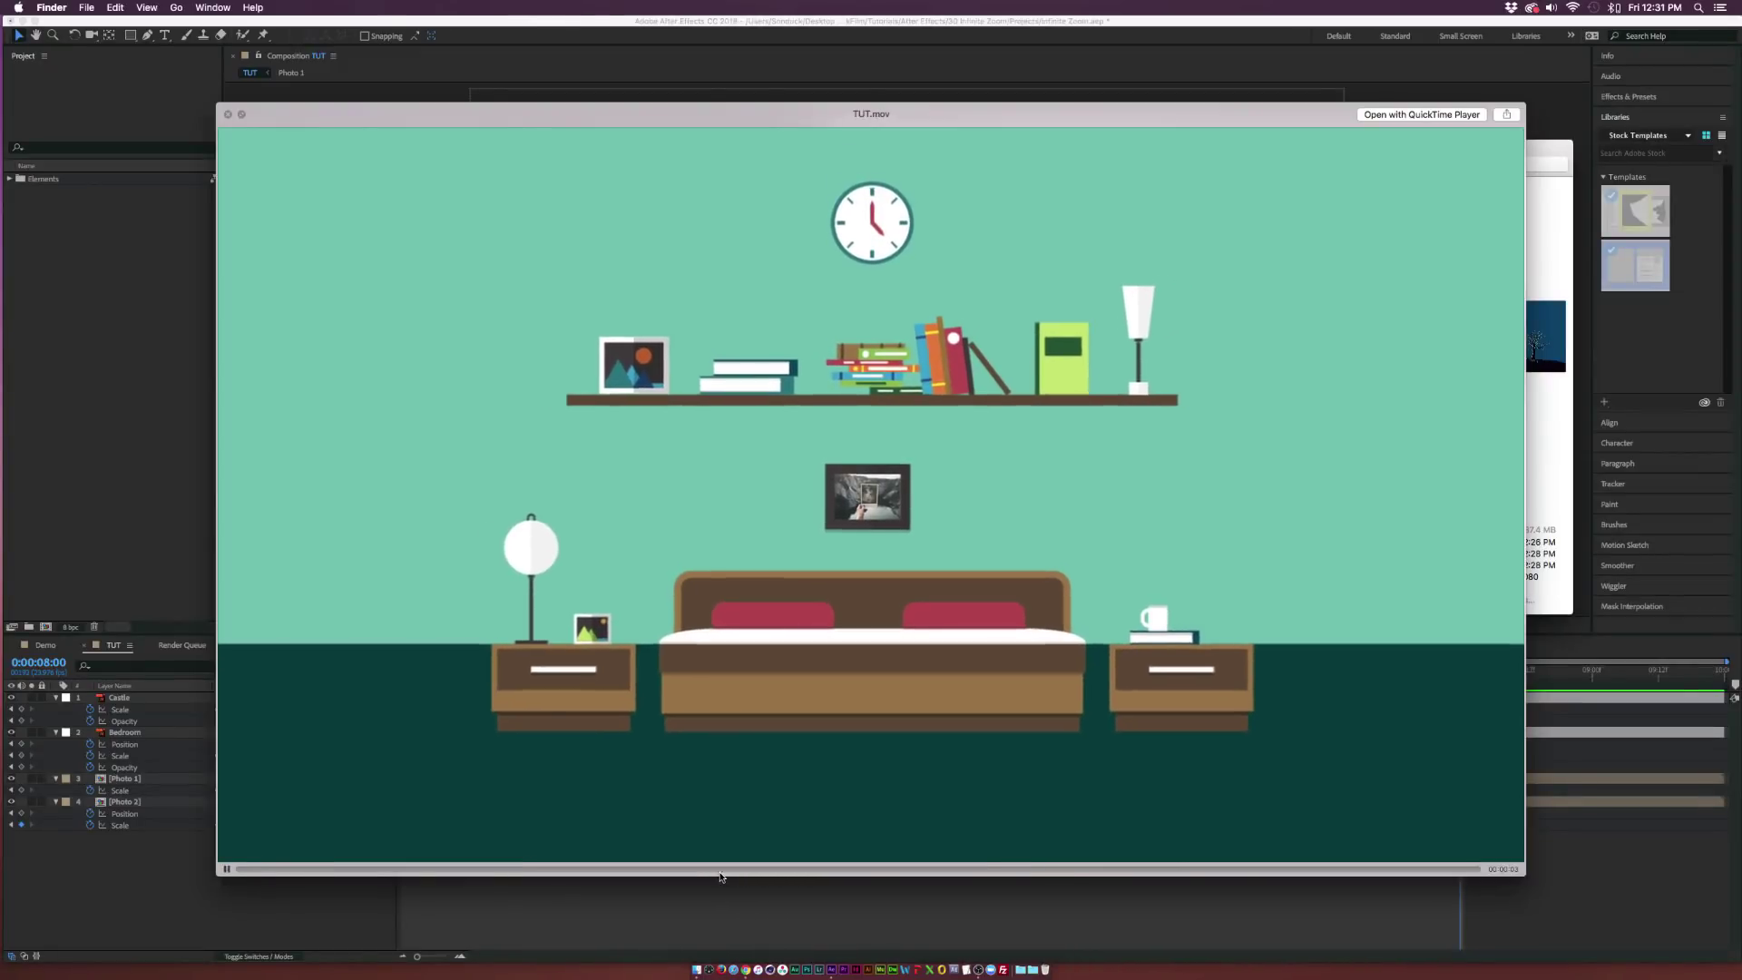